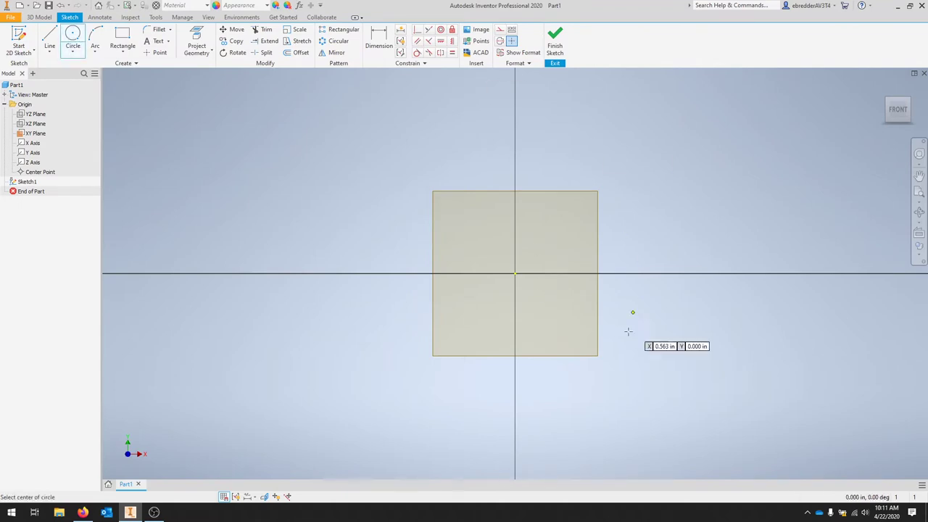
Sketch a circle centred on the origin with a radius of about 0.354 in.
{"action": "left_click", "coordinate": [516, 271]}
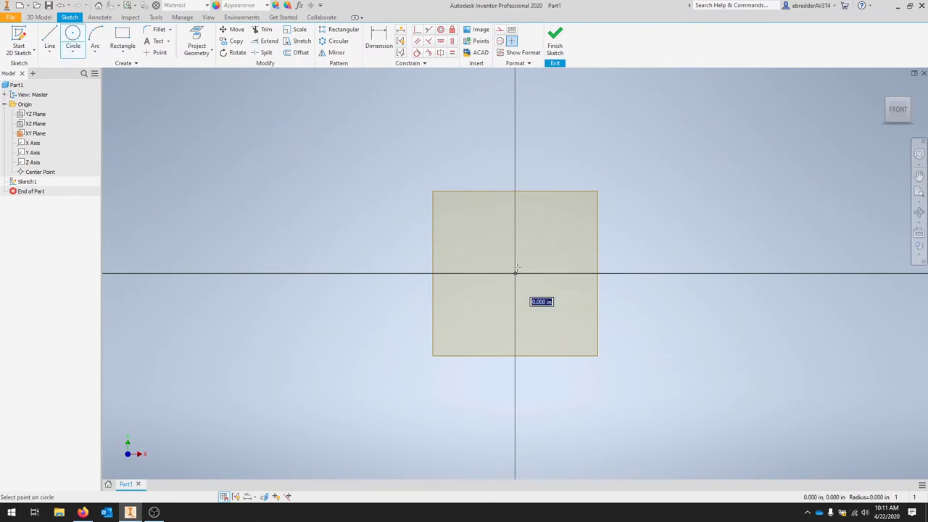
{"action": "left_click", "coordinate": [567, 224]}
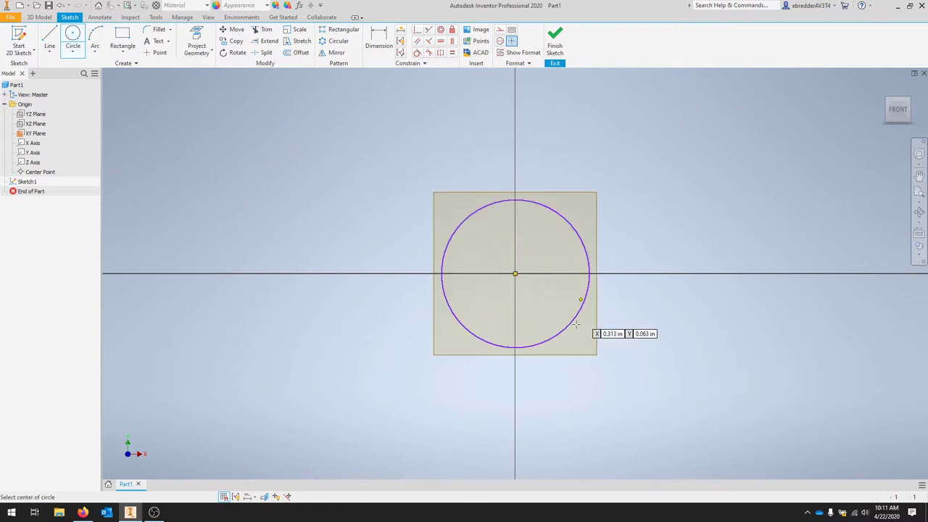
{"action": "scroll", "coordinate": [575, 256], "scroll_direction": "down", "scroll_amount": 5}
{"action": "scroll", "coordinate": [508, 232], "scroll_direction": "up", "scroll_amount": 5}
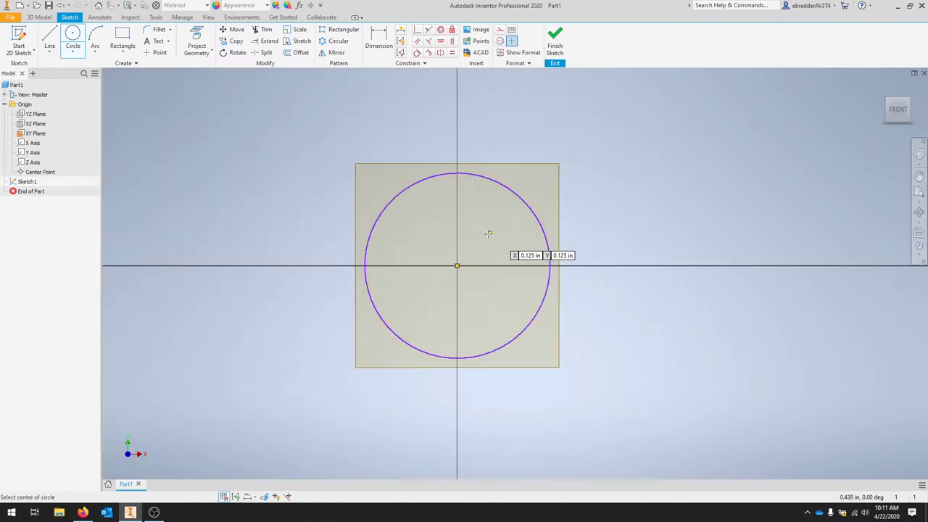
Draw connected lines from the circle's upper right about 0.25 in across to the vertical axis, down to the origin, and horizontally out to the circle.
{"action": "scroll", "coordinate": [490, 230], "scroll_direction": "down", "scroll_amount": 3}
{"action": "key", "text": "l"}
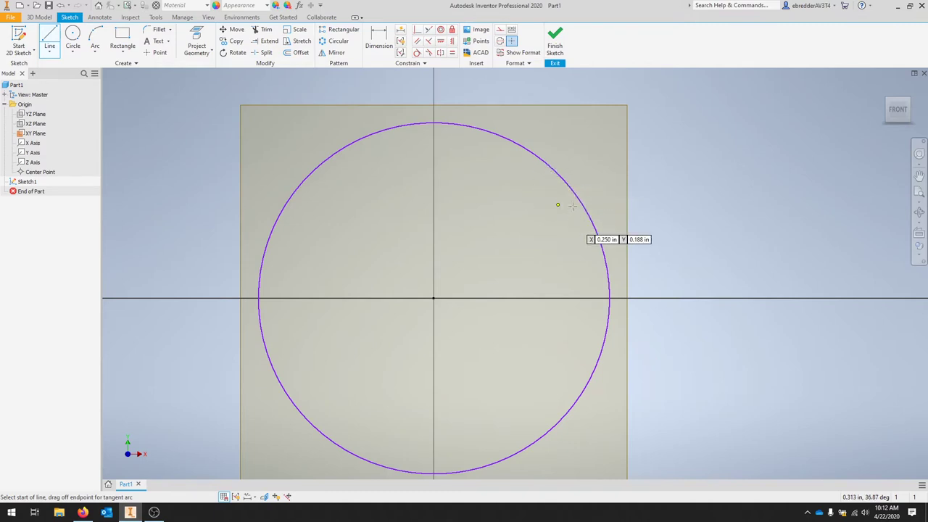
{"action": "left_click", "coordinate": [558, 174]}
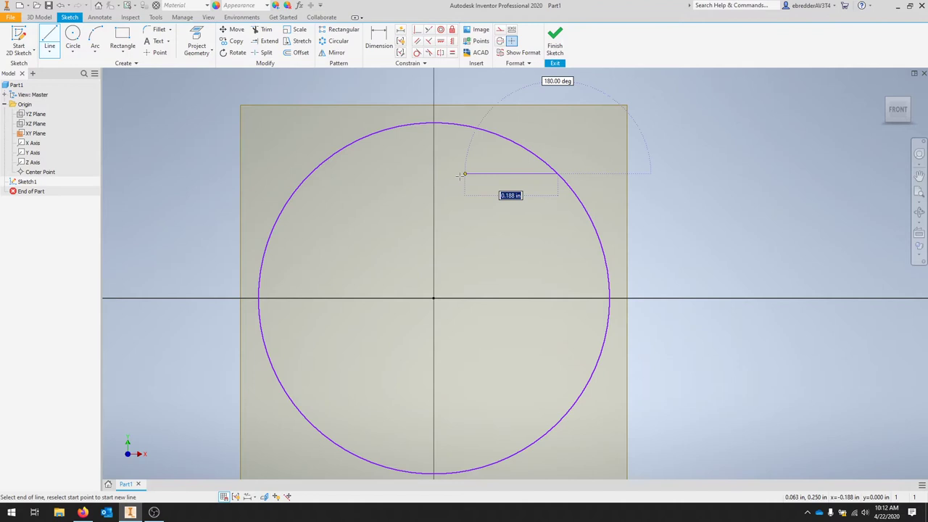
{"action": "left_click", "coordinate": [435, 175]}
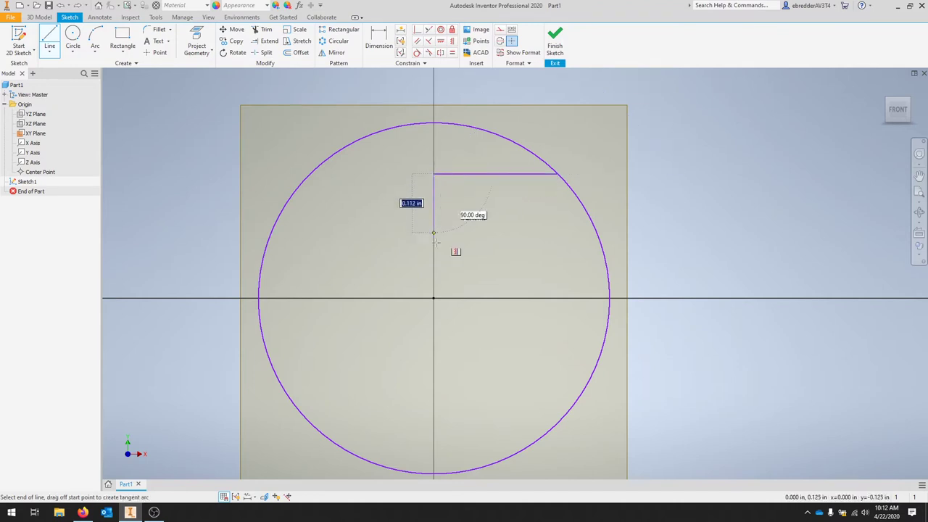
{"action": "left_click", "coordinate": [434, 297]}
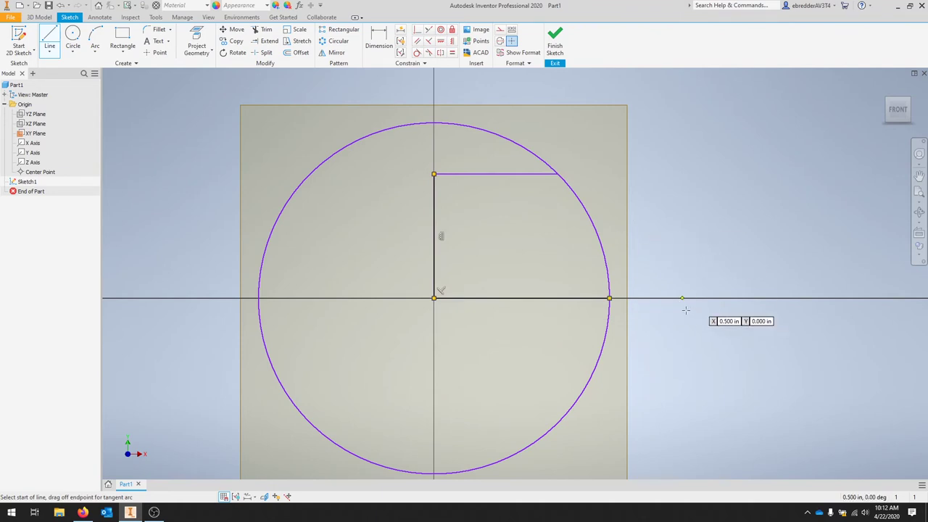
{"action": "key", "text": "Escape"}
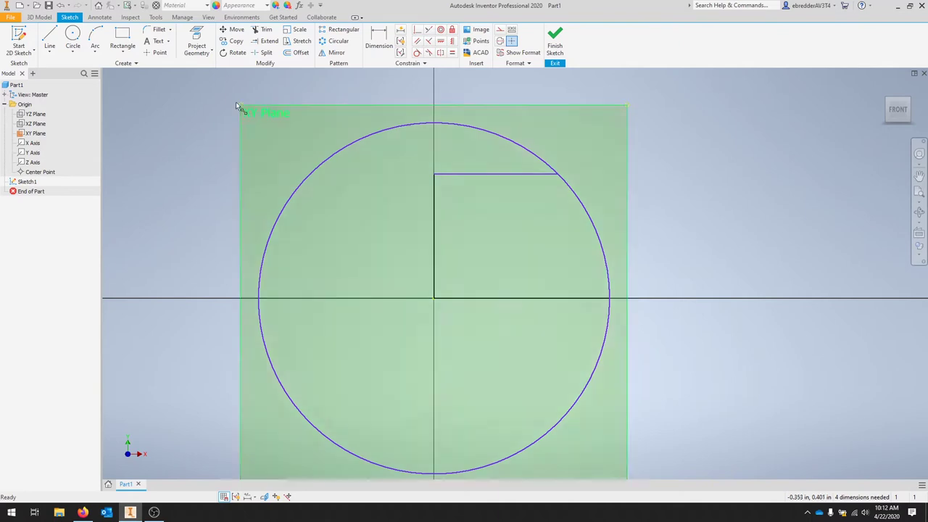
Trim the circle to leave only the arc joining the ends of the two horizontal lines.
{"action": "left_click", "coordinate": [263, 30]}
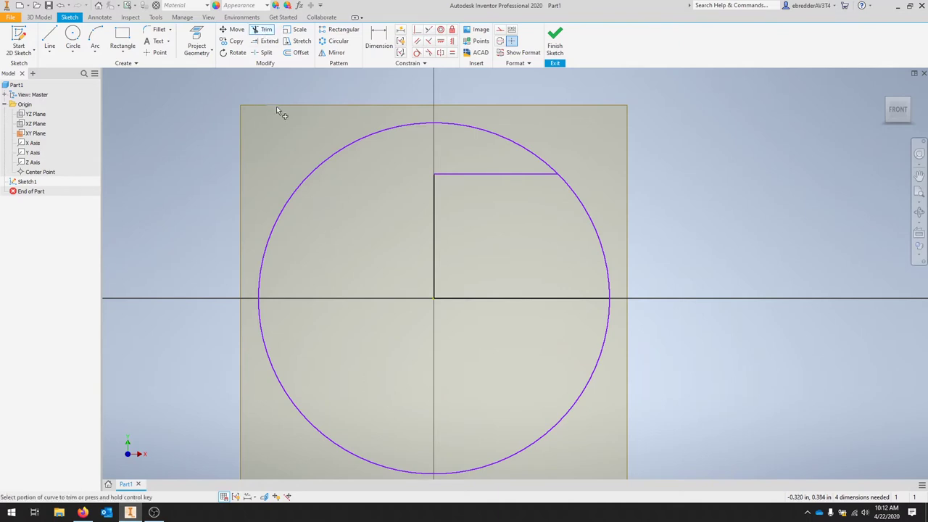
{"action": "left_click", "coordinate": [370, 133]}
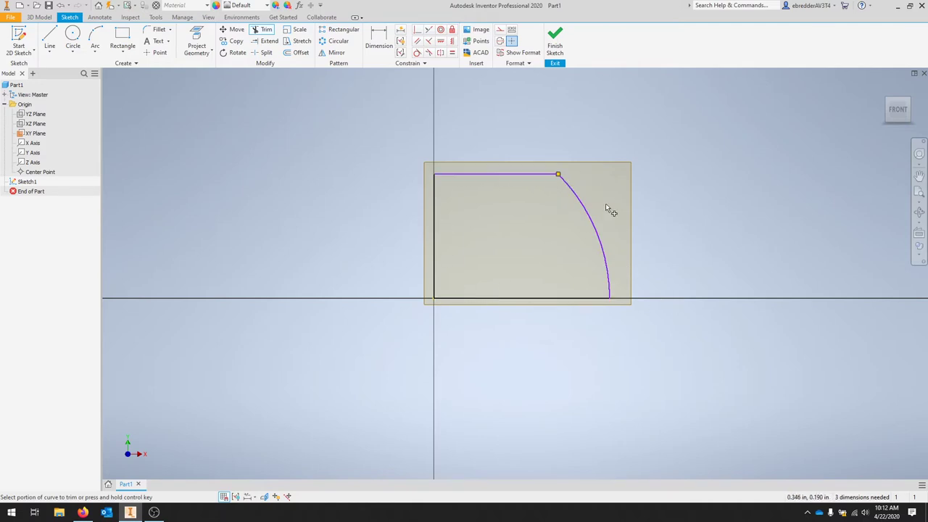
{"action": "scroll", "coordinate": [526, 220], "scroll_direction": "up", "scroll_amount": 3}
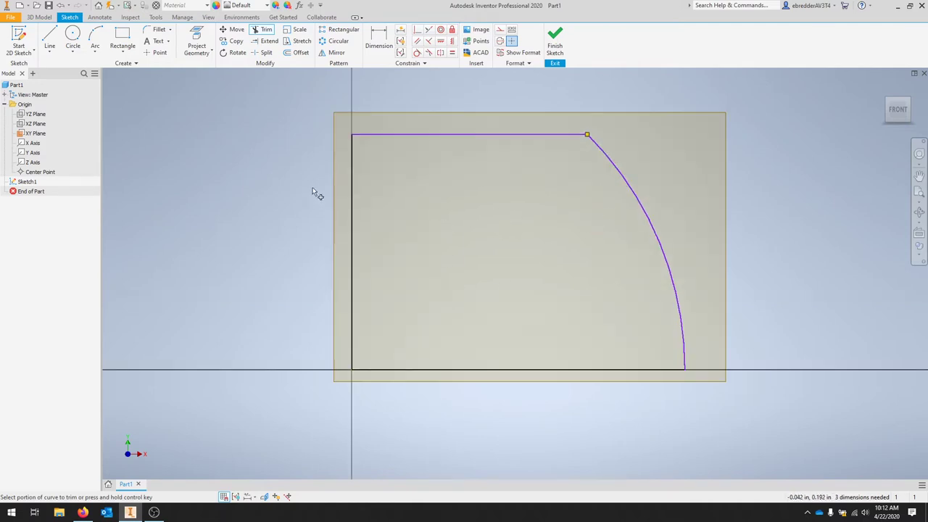
{"action": "key", "text": "Escape"}
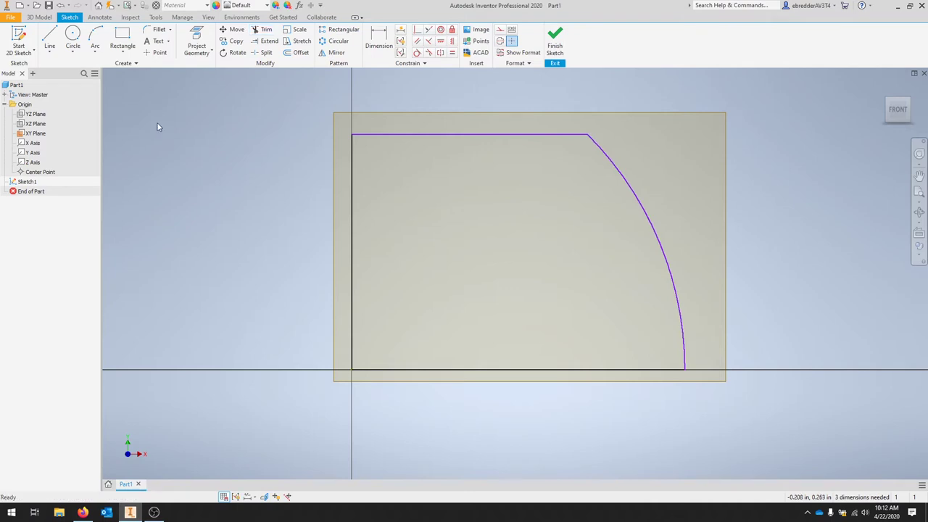
Dimension the arc's radius as 2 in.
{"action": "key", "text": "d"}
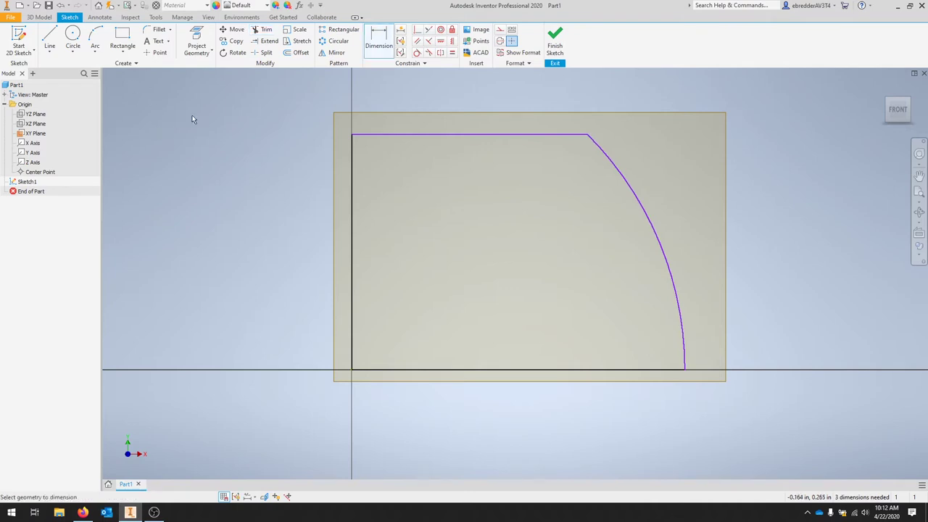
{"action": "left_click", "coordinate": [636, 206]}
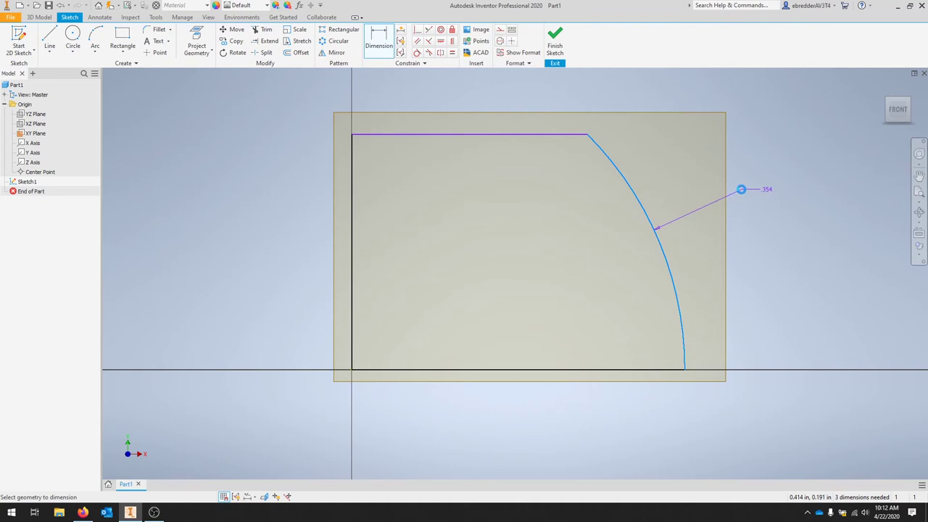
{"action": "left_click", "coordinate": [745, 190]}
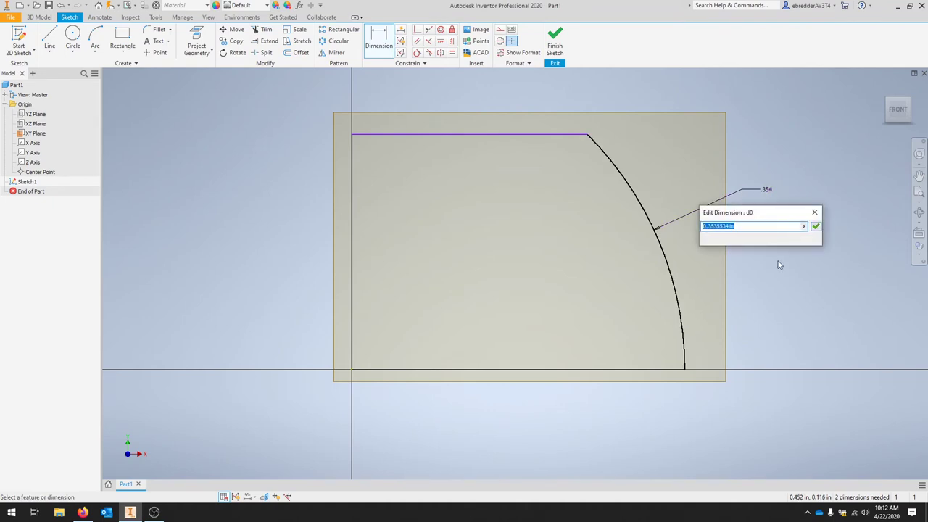
{"action": "key", "text": "Return"}
Dimension the vertical line of the profile to a height of 1.5 in.
{"action": "scroll", "coordinate": [681, 263], "scroll_direction": "up", "scroll_amount": 4}
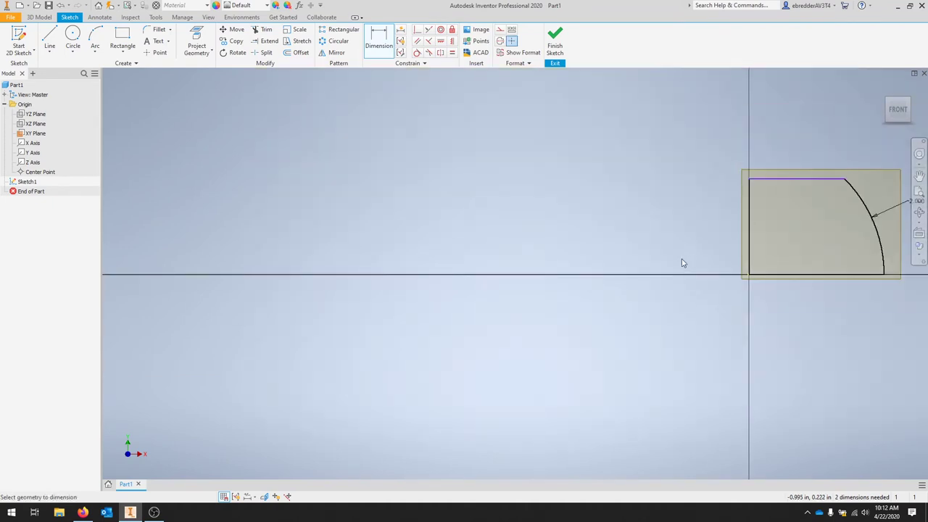
{"action": "scroll", "coordinate": [859, 232], "scroll_direction": "down", "scroll_amount": 3}
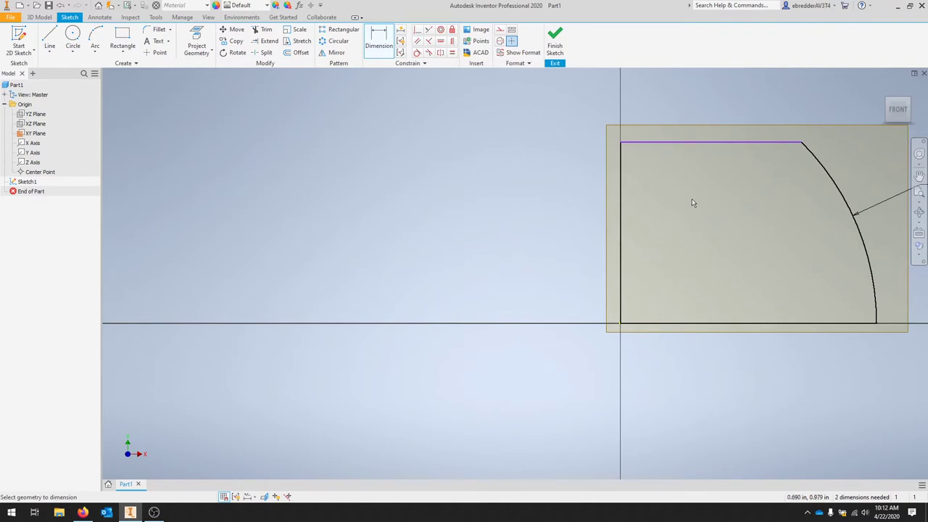
{"action": "left_click", "coordinate": [620, 221]}
{"action": "left_click", "coordinate": [551, 215]}
{"action": "type", "text": "1.5"}
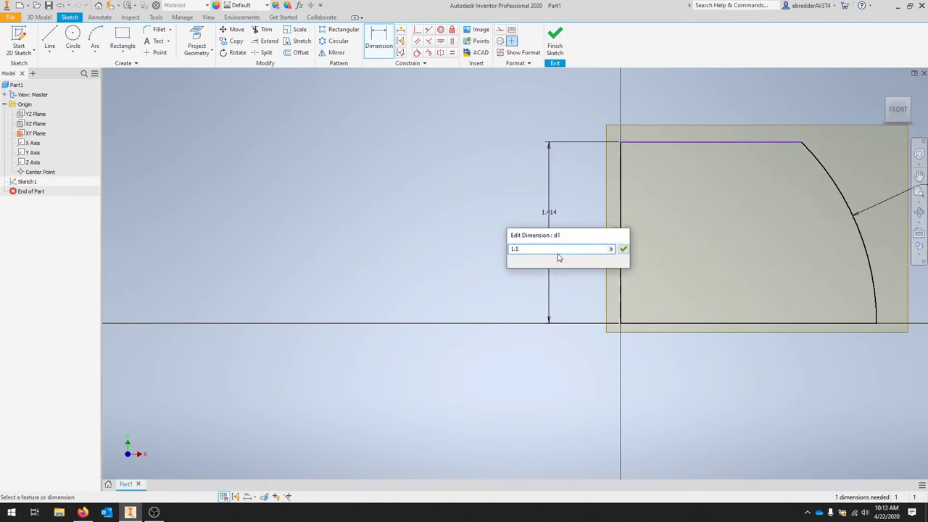
{"action": "key", "text": "Return"}
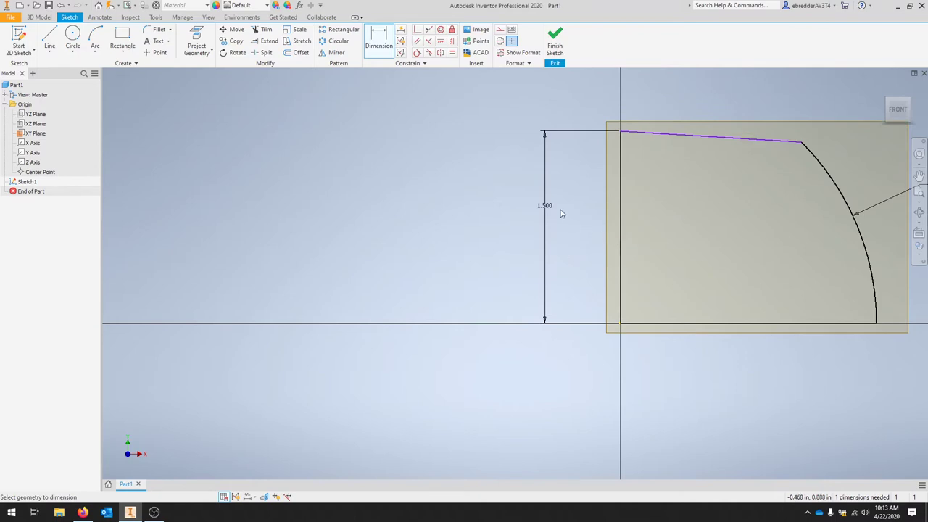
Apply a horizontal constraint to the sloping upper line of the profile.
{"action": "left_click", "coordinate": [440, 41]}
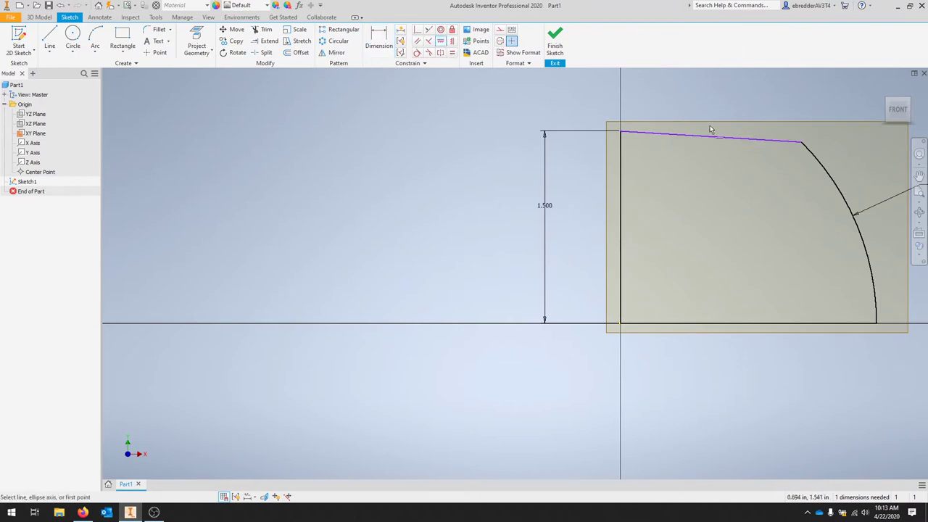
{"action": "left_click", "coordinate": [725, 140]}
{"action": "key", "text": "Escape"}
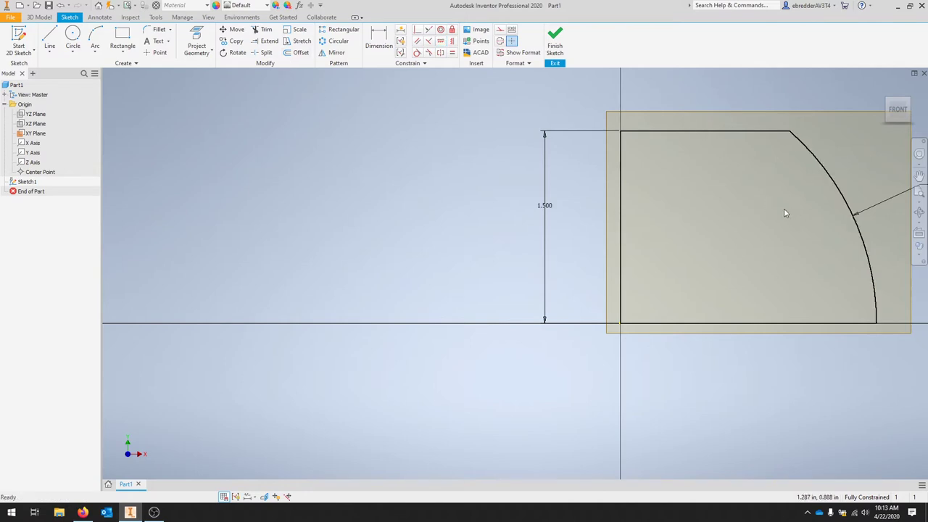
Fillet the corner between the profile's upper line and the arc with a 0.25 in radius.
{"action": "middle_click_drag", "start_coordinate": [784, 212], "coordinate": [619, 249]}
{"action": "scroll", "coordinate": [616, 257], "scroll_direction": "down", "scroll_amount": 3}
{"action": "middle_click_drag", "start_coordinate": [563, 301], "coordinate": [583, 267]}
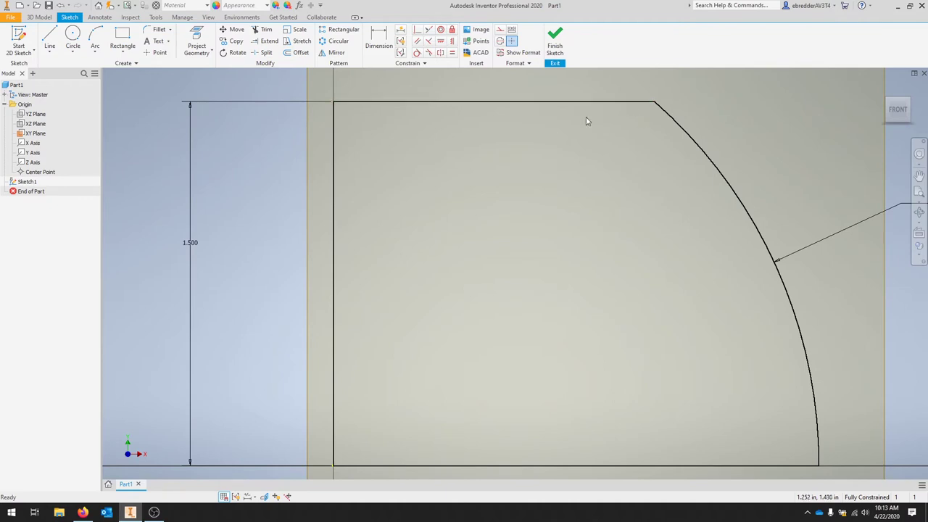
{"action": "left_click", "coordinate": [154, 32]}
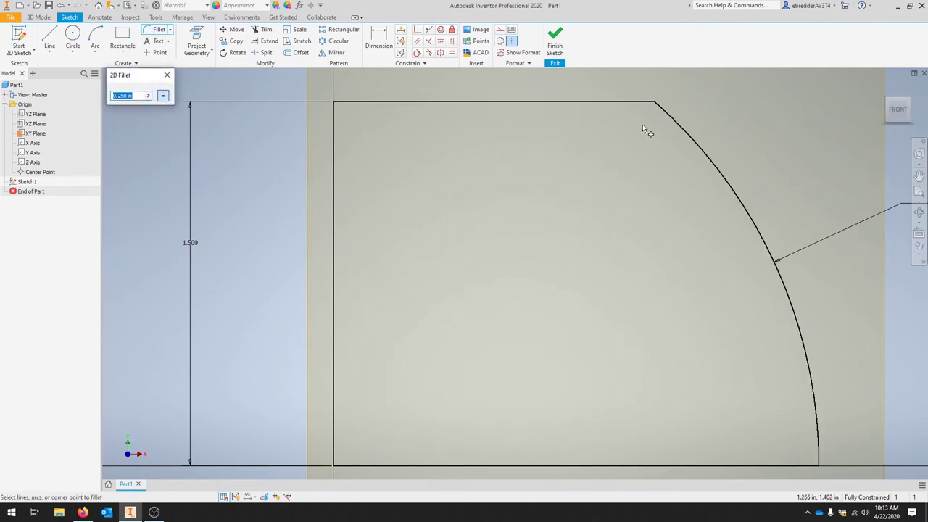
{"action": "left_click", "coordinate": [667, 111]}
{"action": "left_click", "coordinate": [633, 103]}
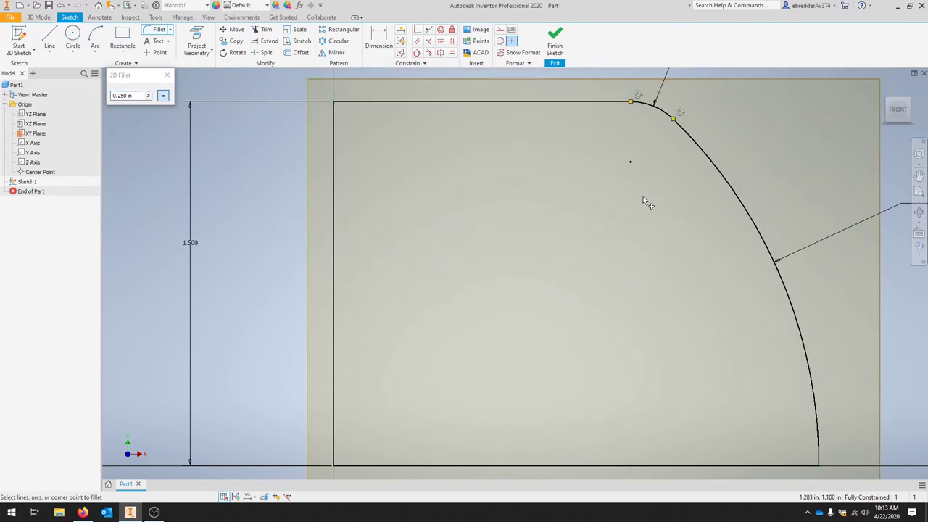
{"action": "scroll", "coordinate": [591, 181], "scroll_direction": "down", "scroll_amount": 2}
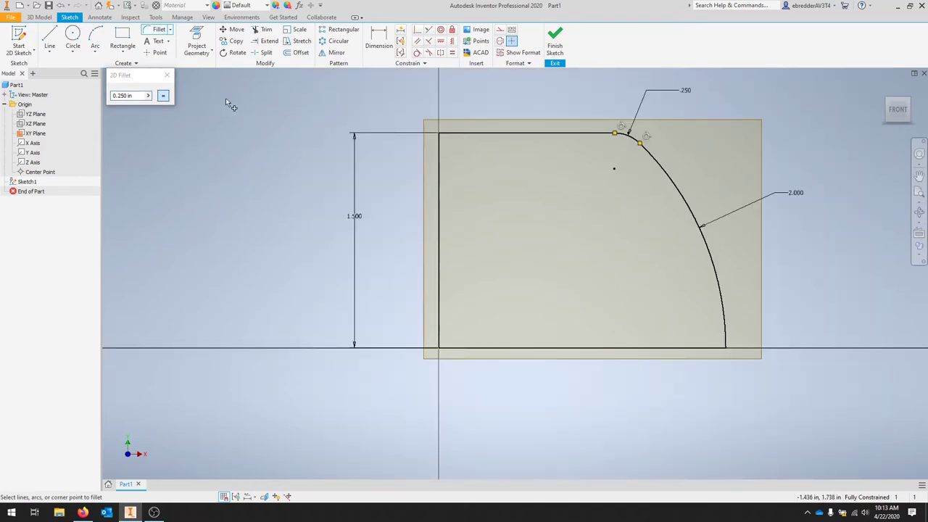
{"action": "key", "text": "Escape"}
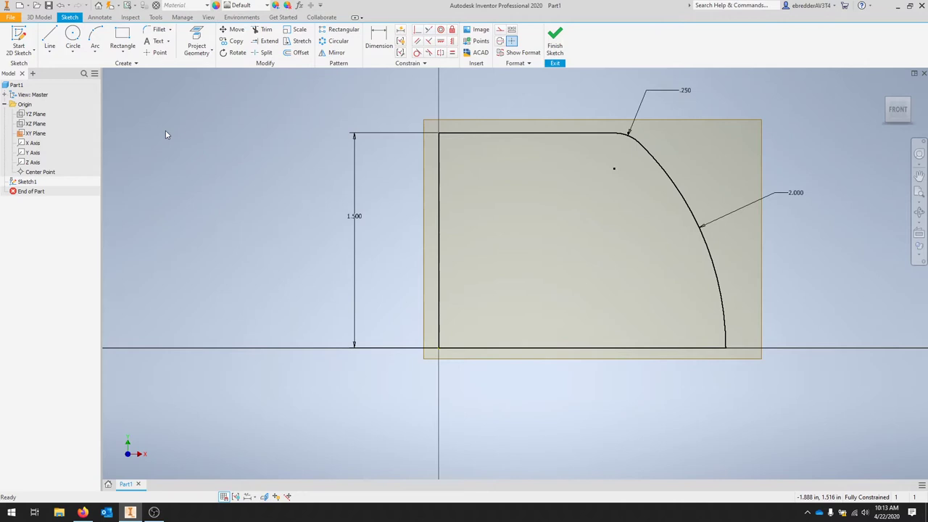
Finish the sketch and revolve the profile a full 360 degrees about its vertical line.
{"action": "left_click", "coordinate": [555, 40]}
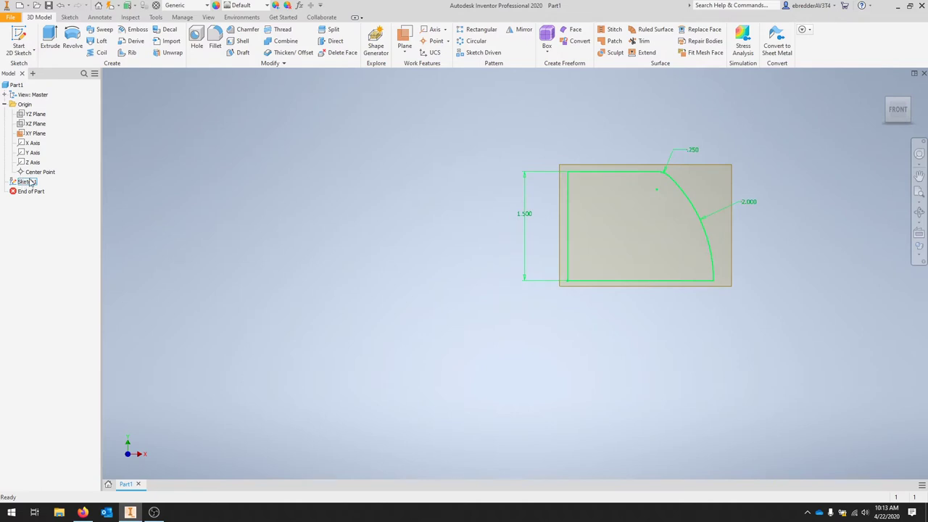
{"action": "left_click", "coordinate": [73, 40]}
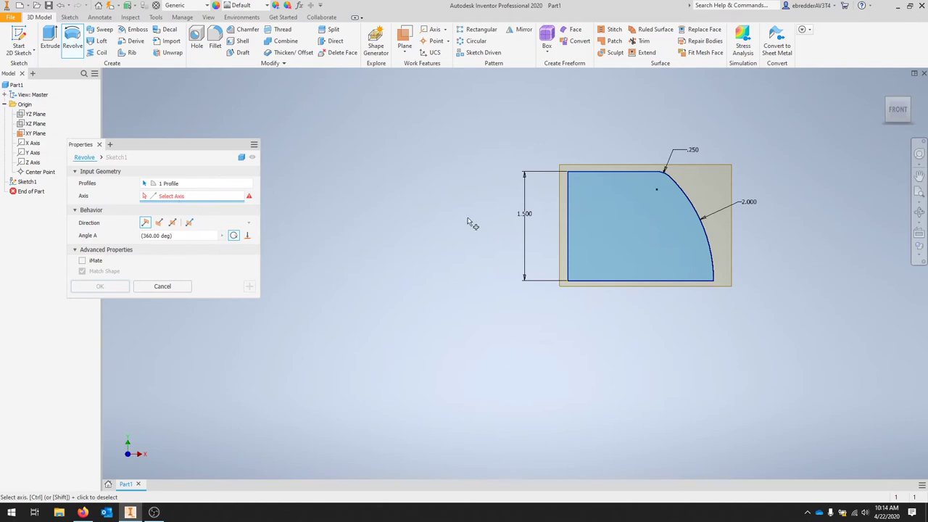
{"action": "left_click", "coordinate": [568, 227]}
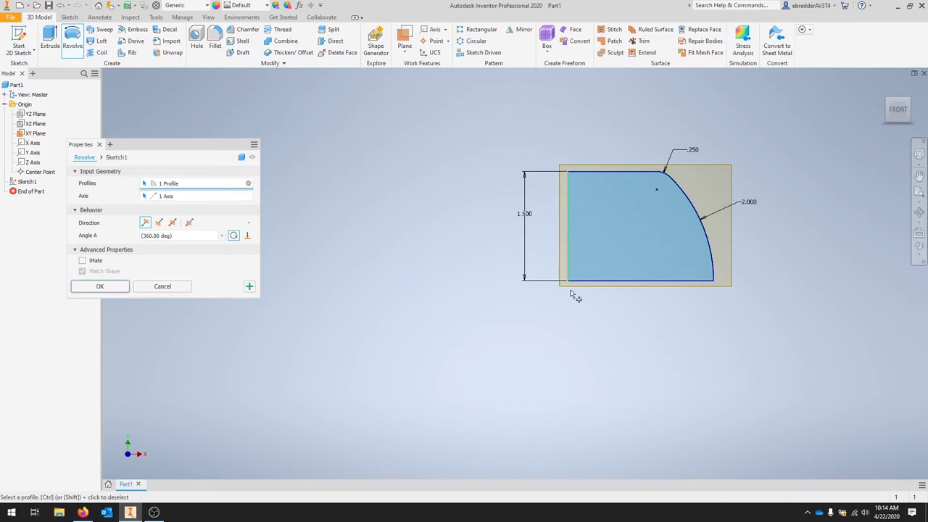
{"action": "mouse_move", "coordinate": [639, 151]}
{"action": "middle_mouse_down"}
{"action": "mouse_move", "coordinate": [620, 174]}
{"action": "mouse_move", "coordinate": [596, 176]}
{"action": "mouse_move", "coordinate": [591, 249]}
{"action": "middle_mouse_up"}
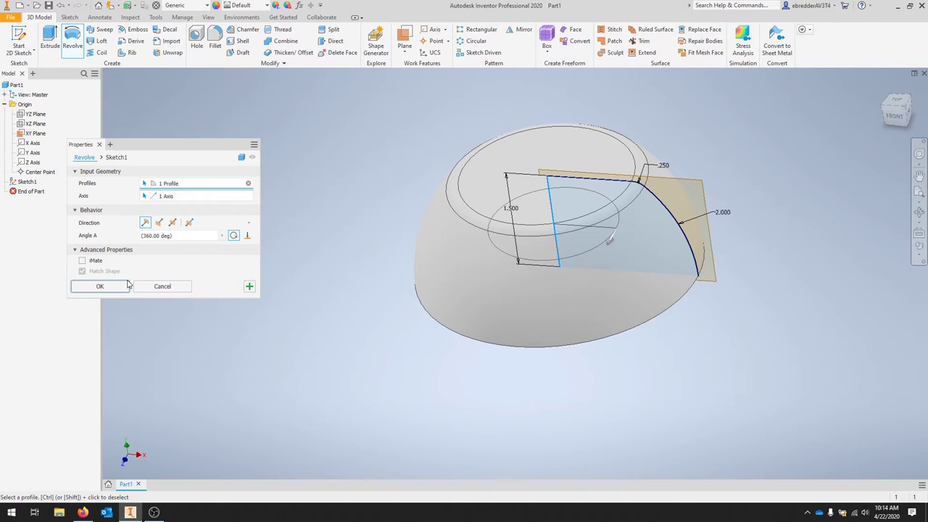
{"action": "left_click", "coordinate": [123, 283]}
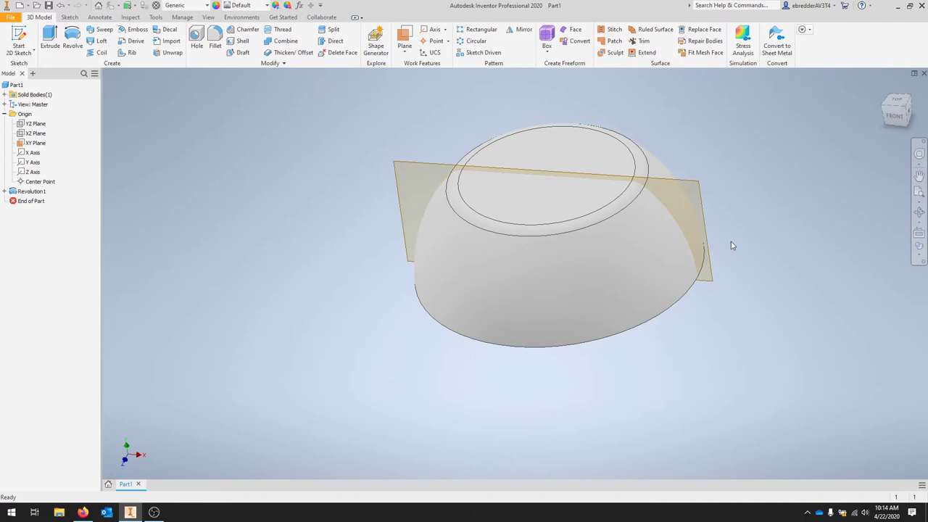
Create a work plane offset 2.5 in from the XY Plane, in front of the revolved body.
{"action": "left_click", "coordinate": [406, 51]}
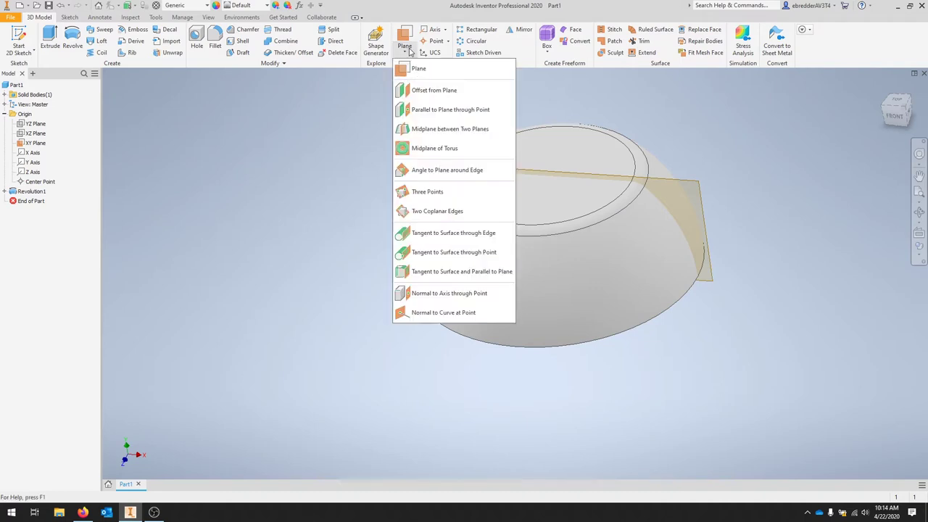
{"action": "left_click", "coordinate": [453, 92]}
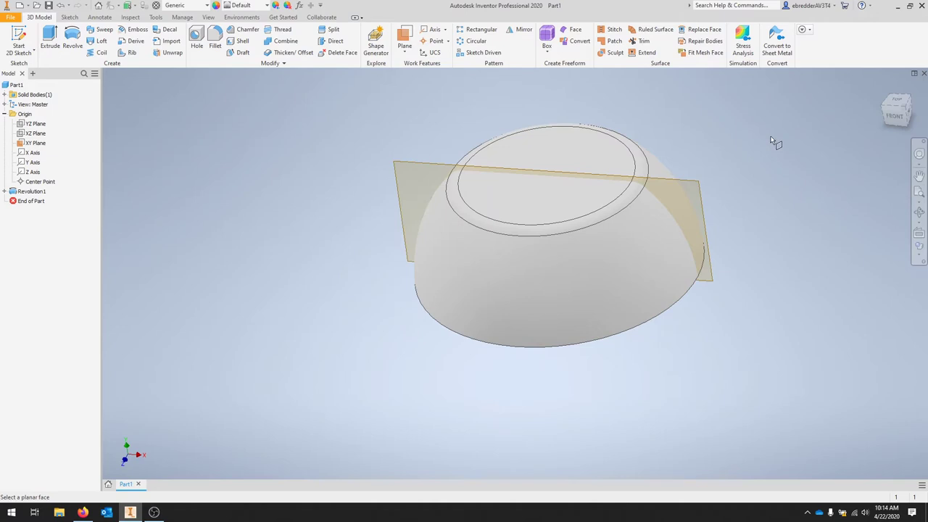
{"action": "left_click", "coordinate": [697, 191]}
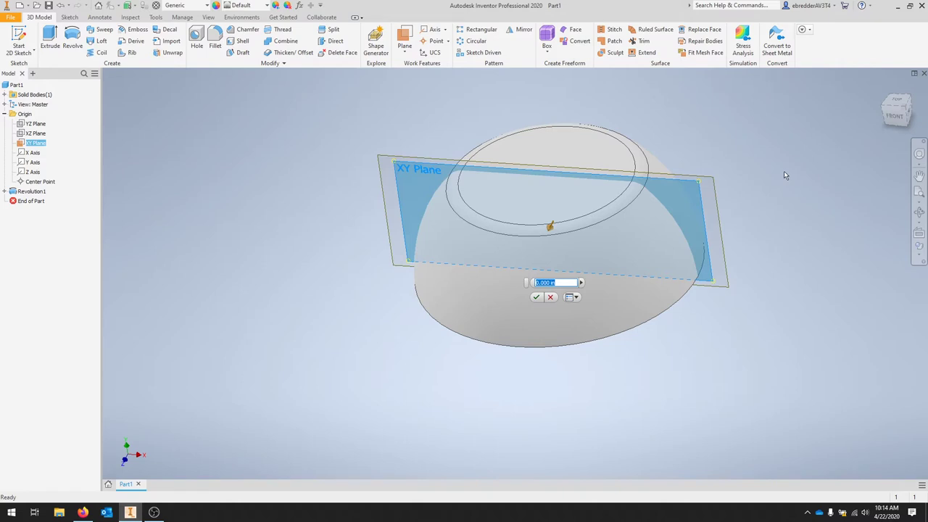
{"action": "type", "text": "2.5"}
{"action": "key", "text": "Return"}
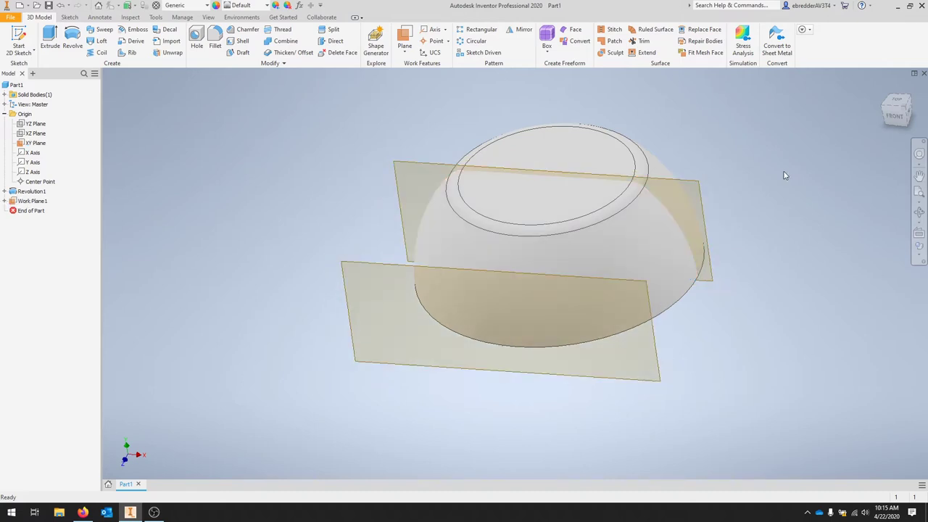
Create a second work plane offset from the XY Plane, in front of the first offset work plane.
{"action": "left_click", "coordinate": [405, 51]}
{"action": "left_click", "coordinate": [434, 92]}
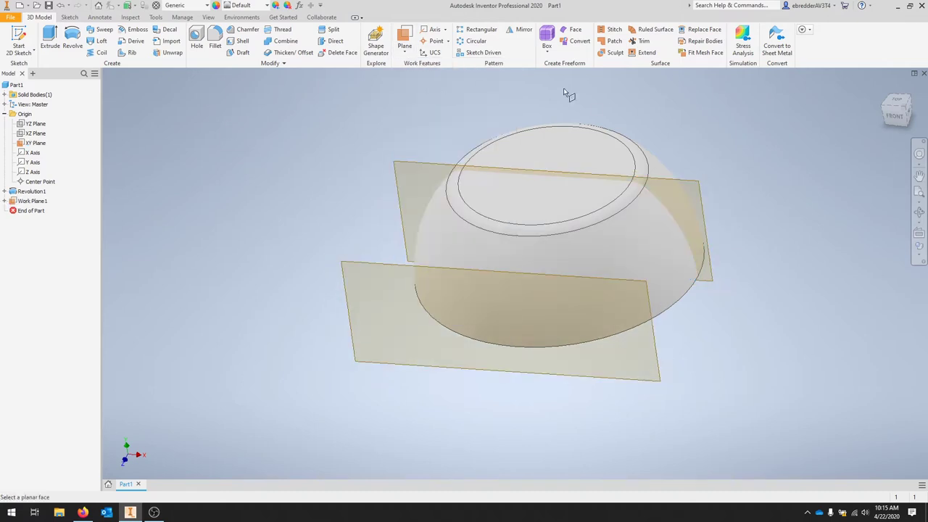
{"action": "left_click", "coordinate": [696, 187]}
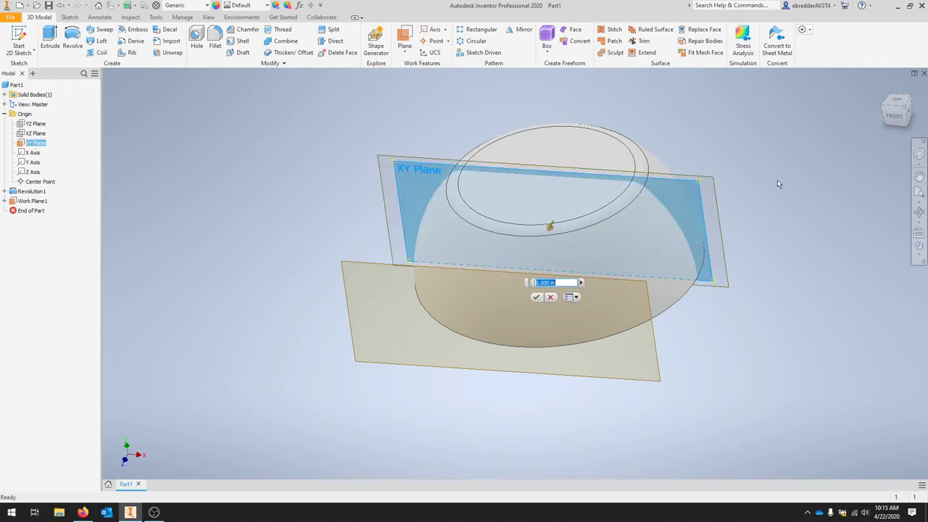
{"action": "type", "text": "-1.5"}
{"action": "key", "text": "Return"}
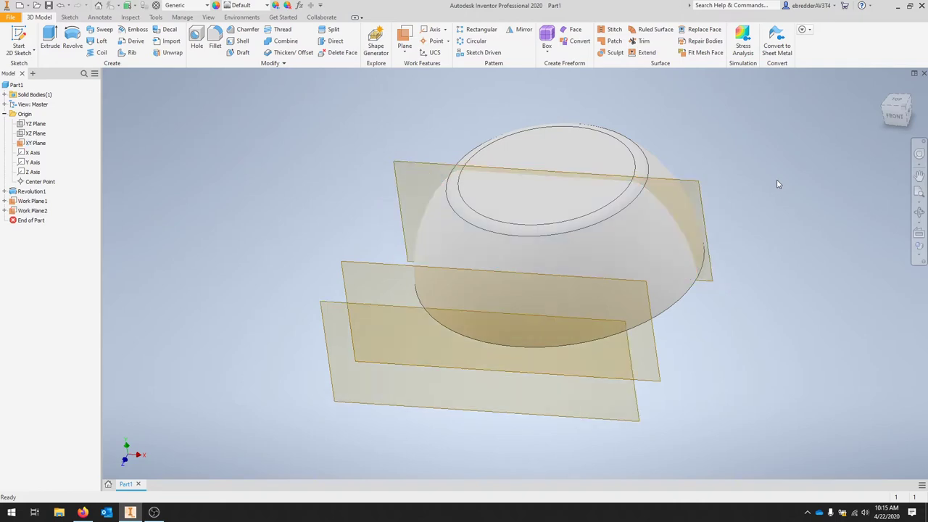
Create a third work plane offset 4.25 in from the XY Plane, in front of the other two.
{"action": "left_click", "coordinate": [404, 48]}
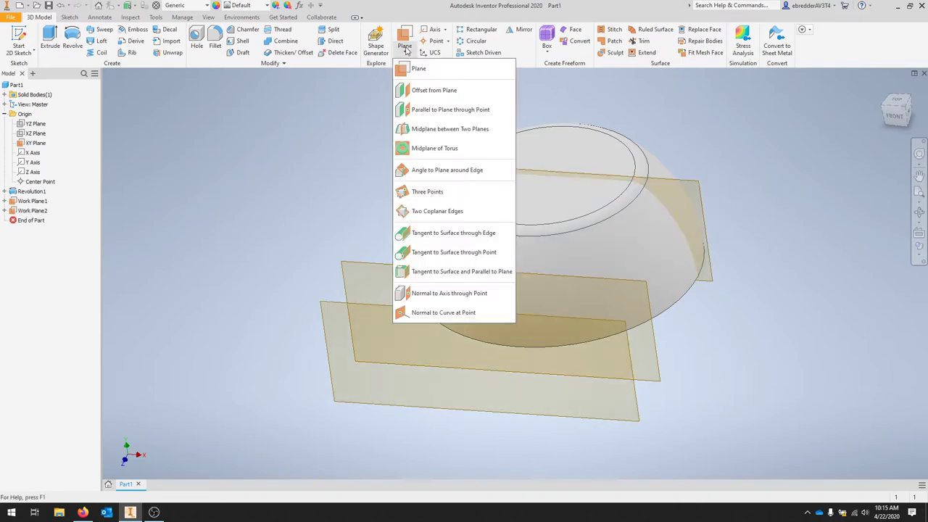
{"action": "left_click", "coordinate": [434, 91]}
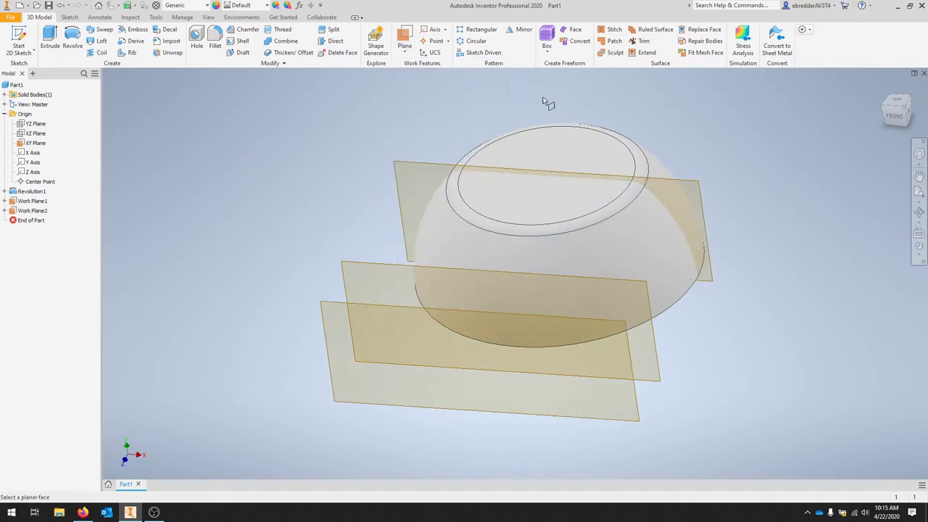
{"action": "left_click", "coordinate": [701, 192]}
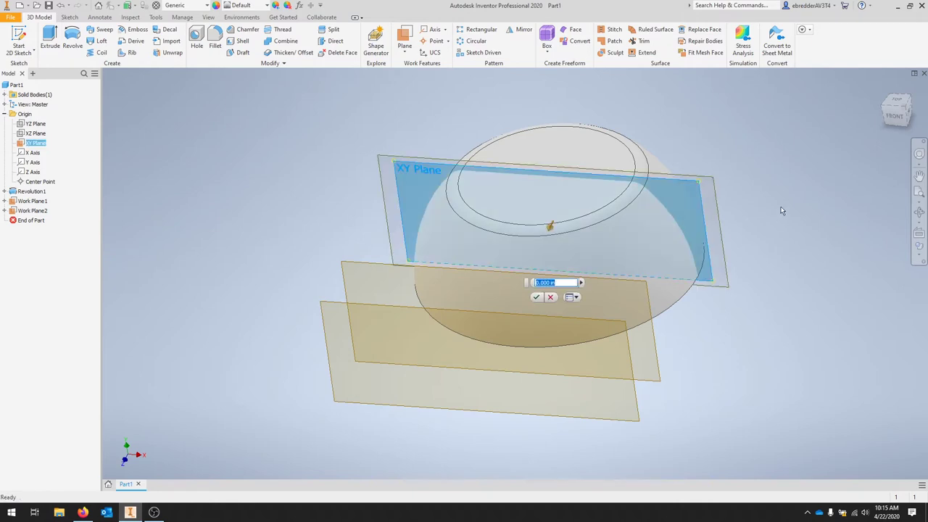
{"action": "type", "text": "4.25"}
{"action": "key", "text": "Return"}
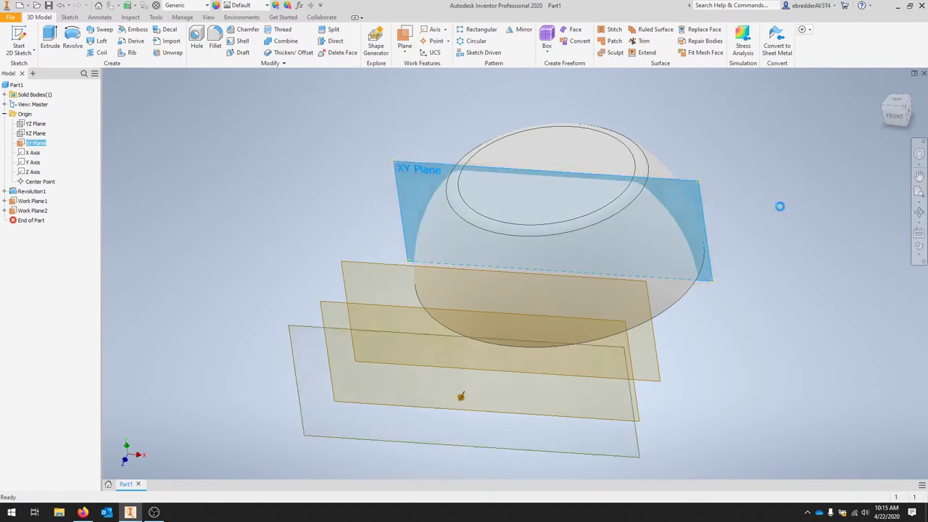
Start a sketch on the offset work plane closest to the dome and set the visual style to Wireframe.
{"action": "middle_click_drag", "start_coordinate": [752, 352], "coordinate": [721, 309]}
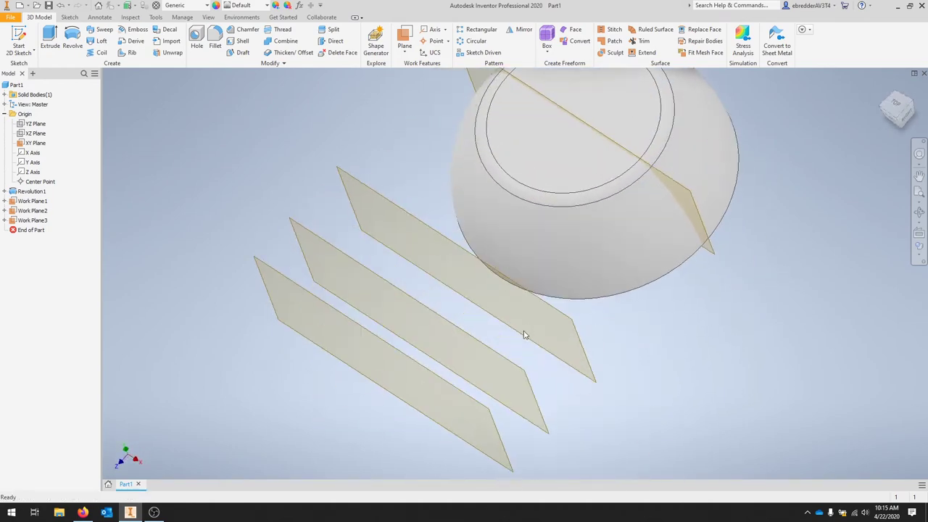
{"action": "middle_click_drag", "start_coordinate": [752, 307], "coordinate": [764, 326], "text": "shift"}
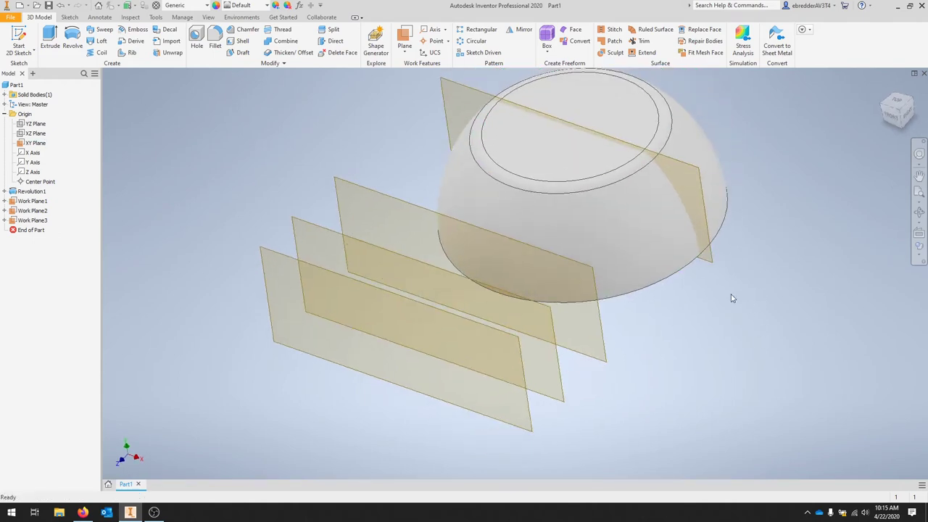
{"action": "left_click", "coordinate": [18, 40]}
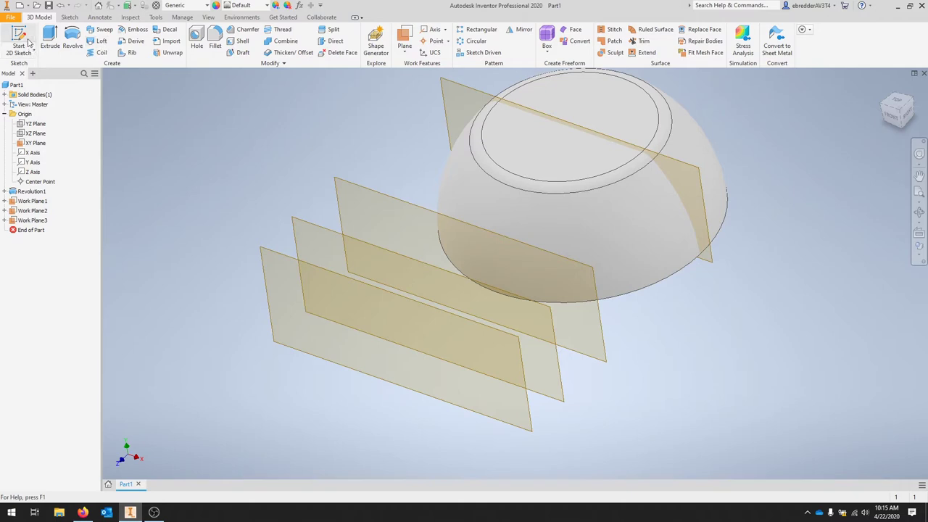
{"action": "left_click", "coordinate": [384, 201]}
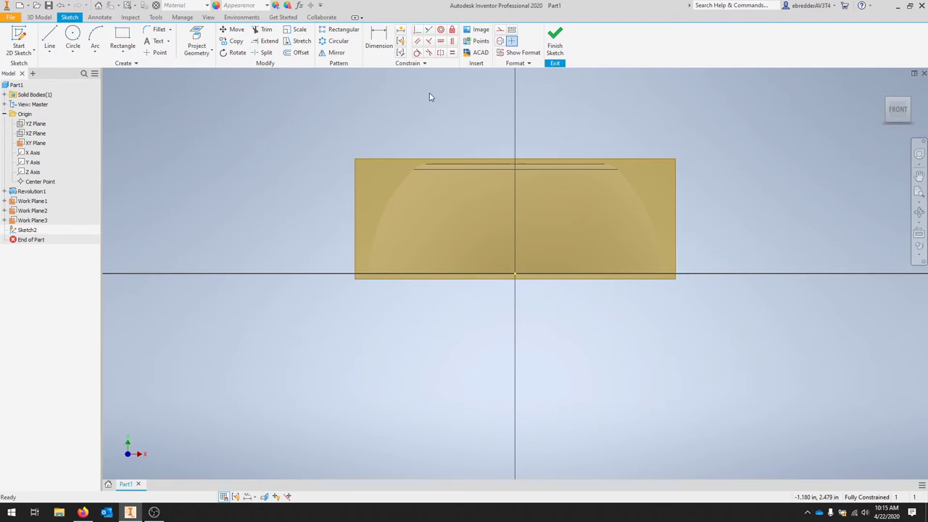
{"action": "left_click", "coordinate": [919, 255]}
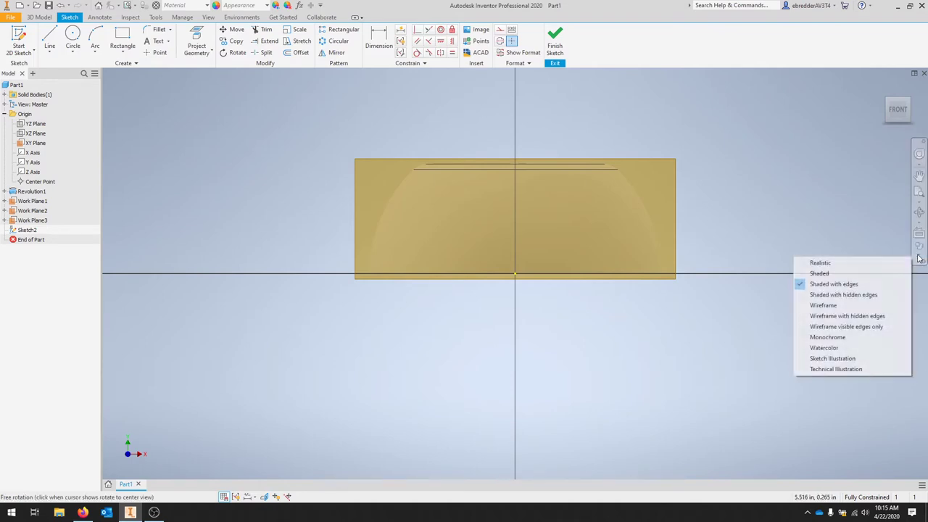
{"action": "left_click", "coordinate": [854, 307]}
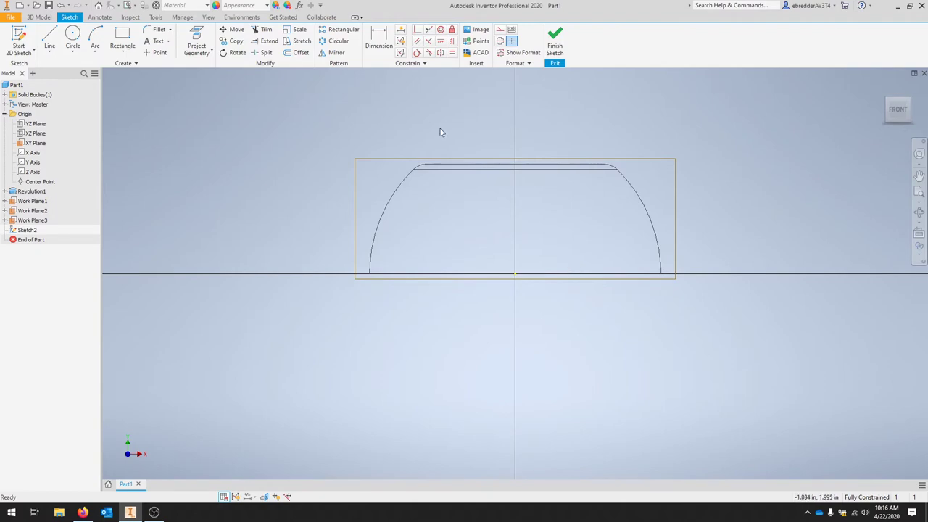
Undo the sketch on the offset work plane and start a new one on the XY Plane.
{"action": "key", "text": "ctrl+z"}
{"action": "left_click", "coordinate": [27, 41]}
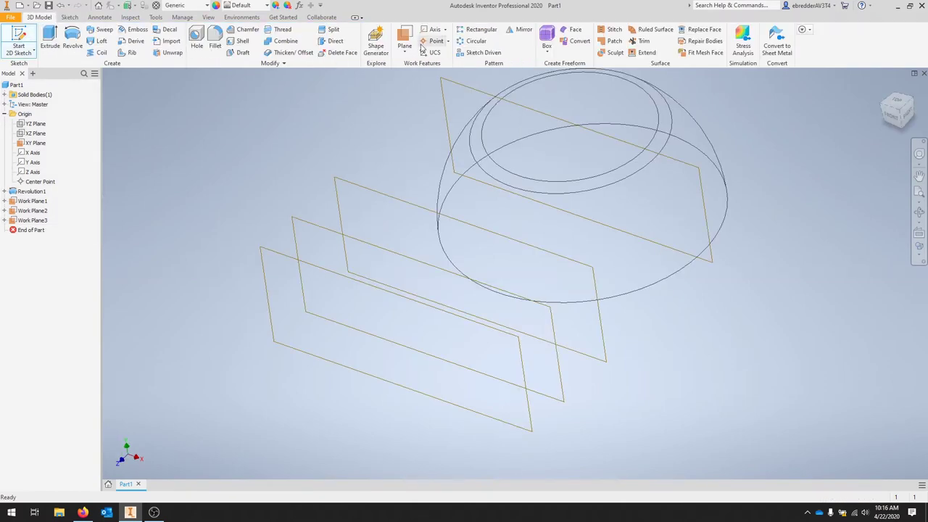
{"action": "left_click", "coordinate": [458, 87]}
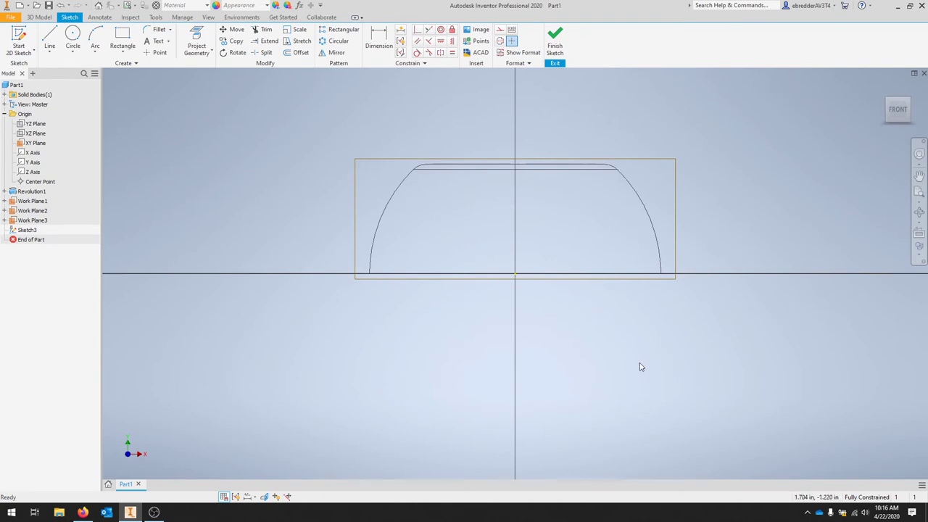
Draw a rectangle 1.5 in wide and 0.5 in high with its lower-left corner at the origin.
{"action": "left_click", "coordinate": [123, 37]}
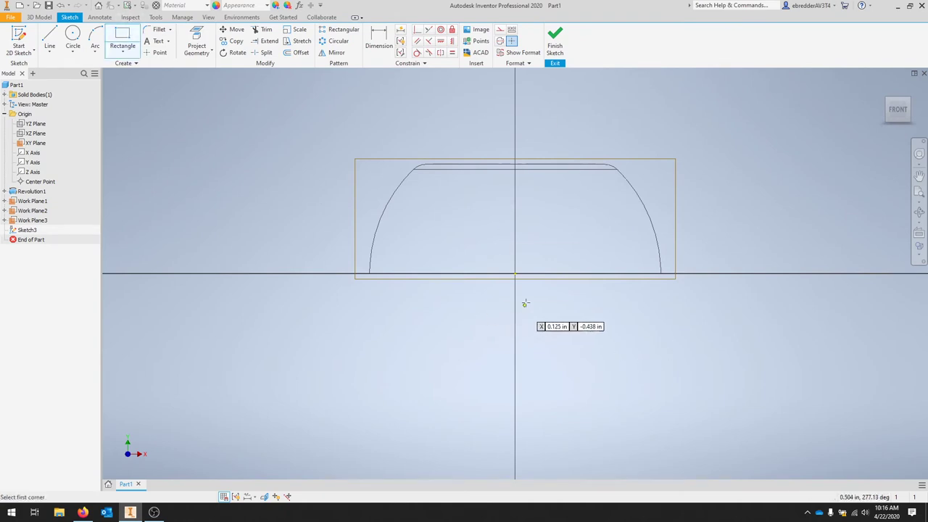
{"action": "left_click", "coordinate": [514, 274]}
{"action": "type", "text": ".5"}
{"action": "key", "text": "Tab"}
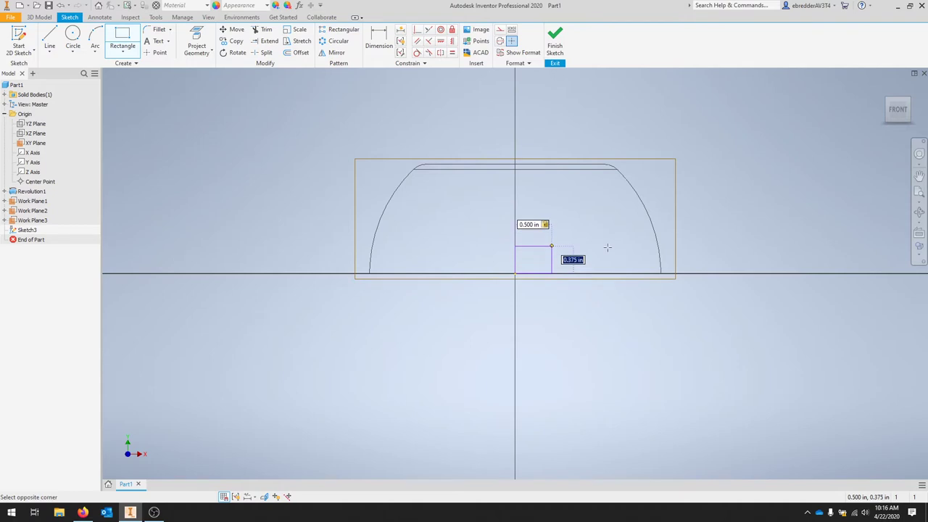
{"action": "type", "text": ".5"}
{"action": "key", "text": "Tab"}
{"action": "type", "text": "1"}
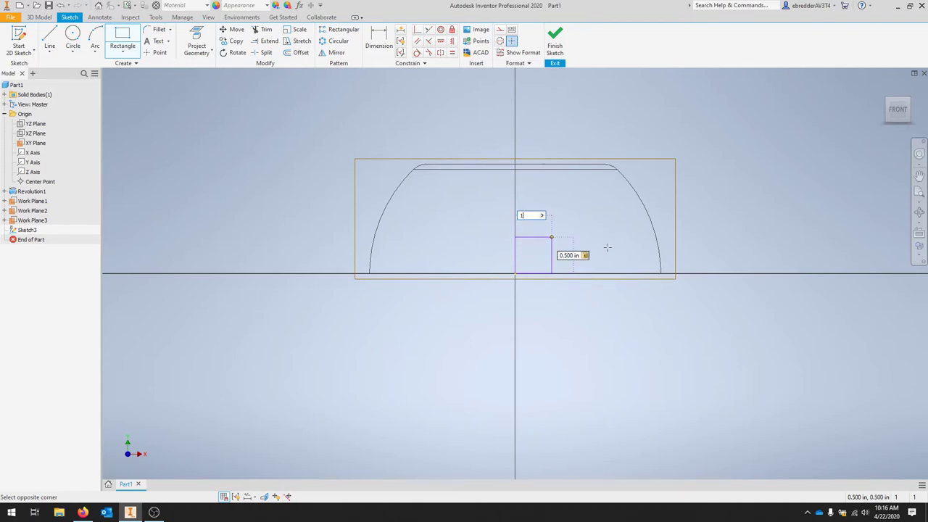
{"action": "key", "text": "Tab"}
{"action": "key", "text": "Return"}
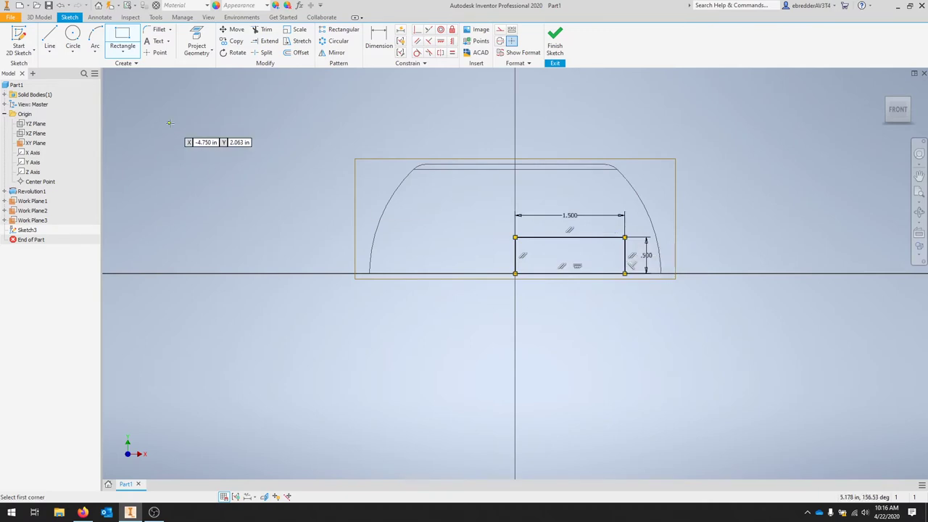
Fillet both upper corners of the 1.5 in wide rectangle with a 0.25 in radius and finish the sketch.
{"action": "left_click", "coordinate": [158, 29]}
{"action": "left_click", "coordinate": [526, 238]}
{"action": "left_click", "coordinate": [517, 250]}
{"action": "left_click", "coordinate": [627, 257]}
{"action": "left_click", "coordinate": [608, 238]}
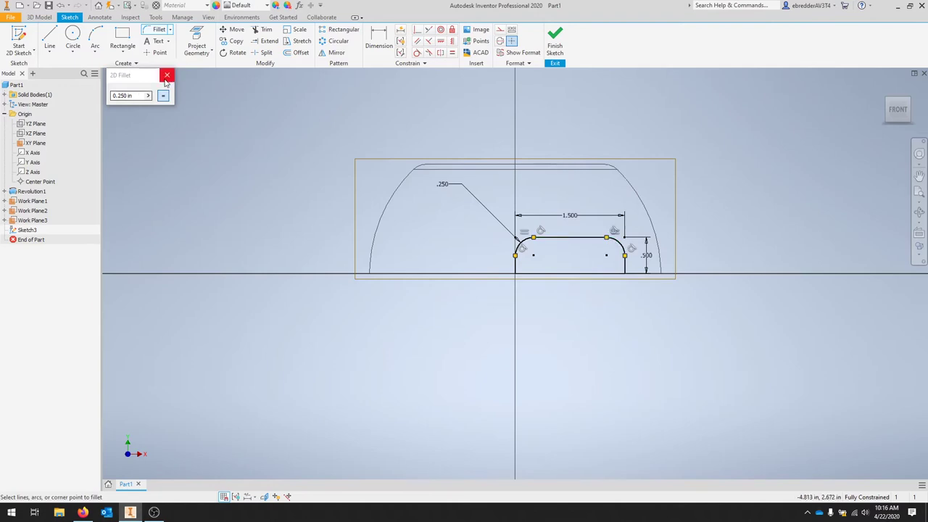
{"action": "key", "text": "Escape"}
{"action": "left_click", "coordinate": [553, 38]}
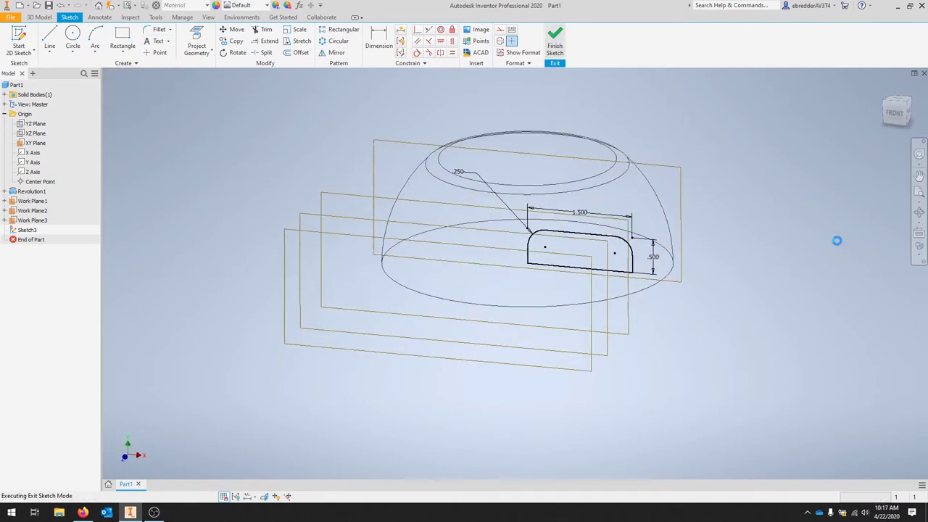
Start a sketch on the offset work plane closest to the dome and project the dome's base edge into it.
{"action": "left_click", "coordinate": [28, 43]}
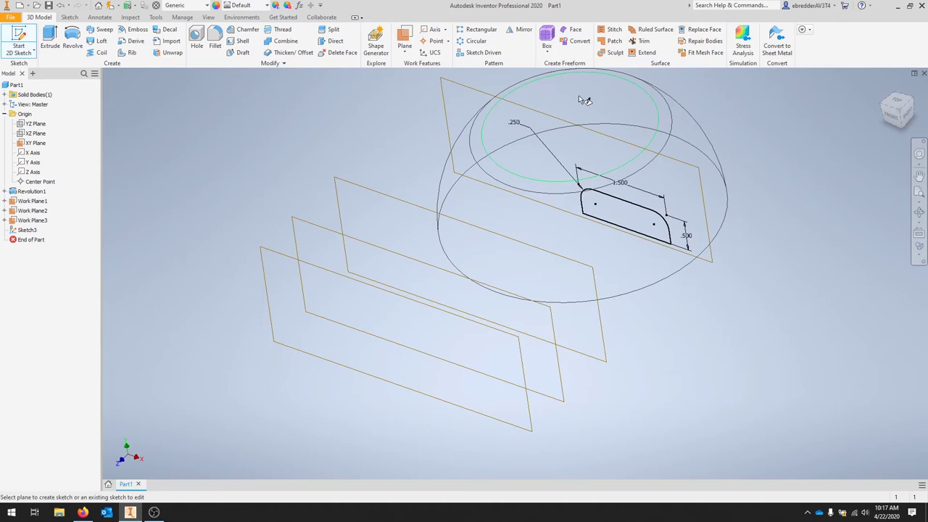
{"action": "left_click", "coordinate": [601, 360]}
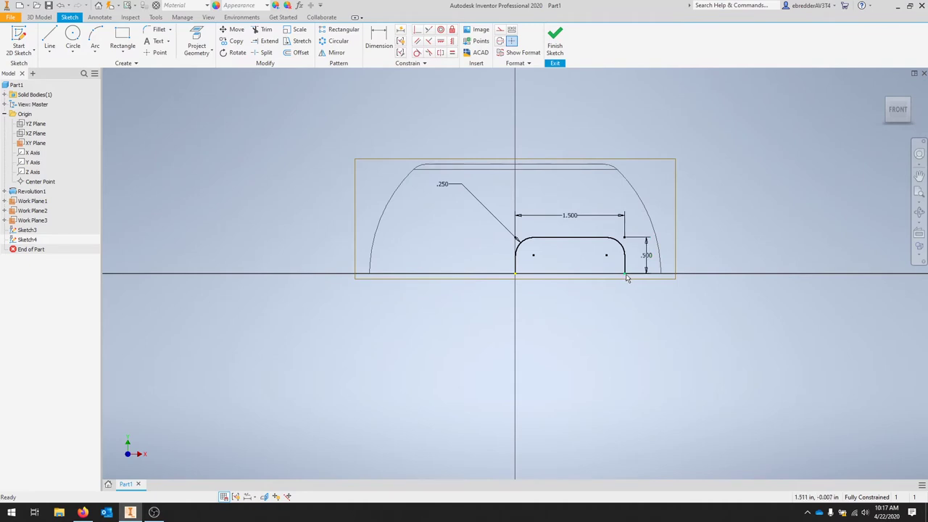
{"action": "mouse_move", "coordinate": [627, 277]}
{"action": "left_click", "coordinate": [204, 55]}
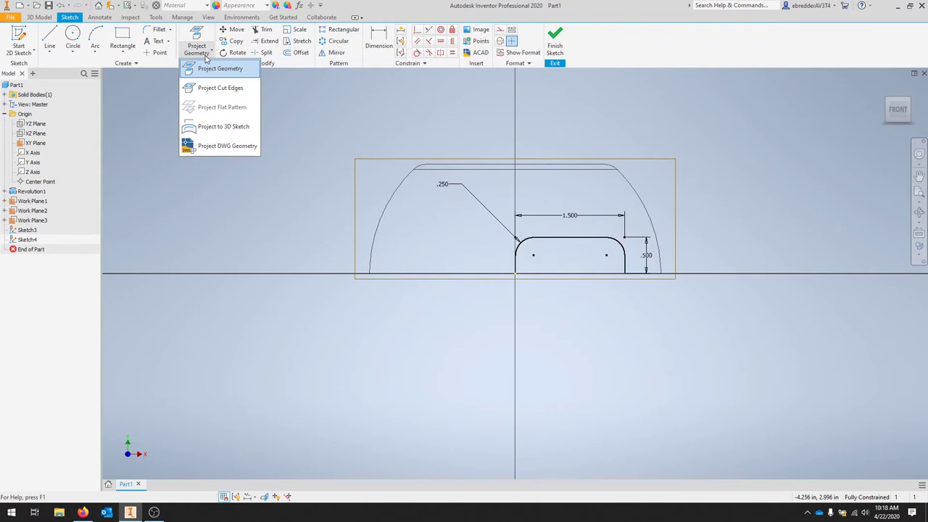
{"action": "left_click", "coordinate": [206, 69]}
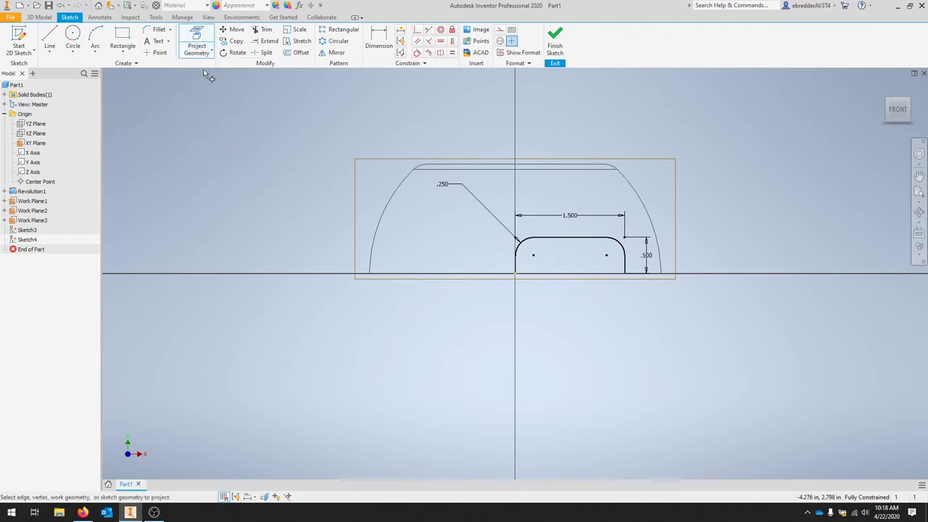
{"action": "left_click", "coordinate": [619, 281]}
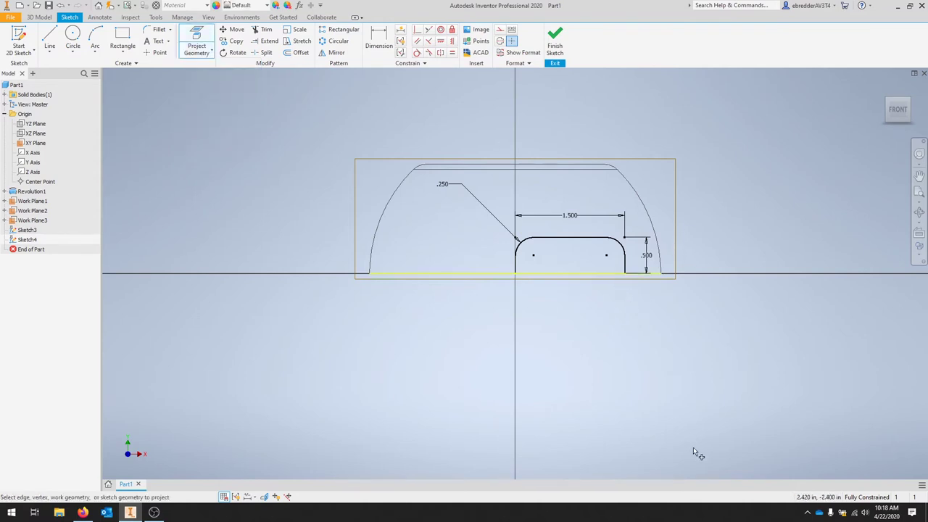
Draw a rectangle 1.4 in wide and 0.5 in high, extending up and left from the first profile's lower-right corner.
{"action": "key", "text": "r"}
{"action": "key", "text": "e"}
{"action": "key", "text": "c"}
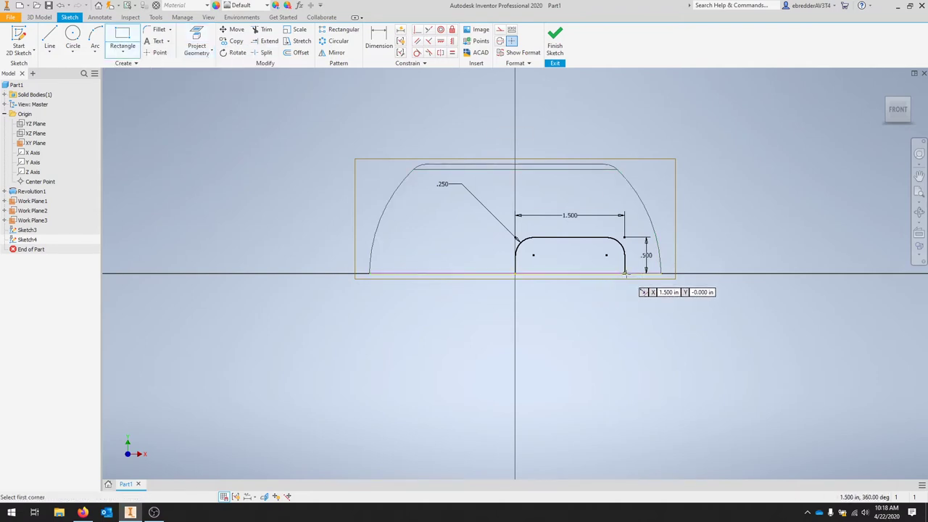
{"action": "scroll", "coordinate": [623, 274], "scroll_direction": "up", "scroll_amount": 3}
{"action": "scroll", "coordinate": [622, 274], "scroll_direction": "up", "scroll_amount": 3}
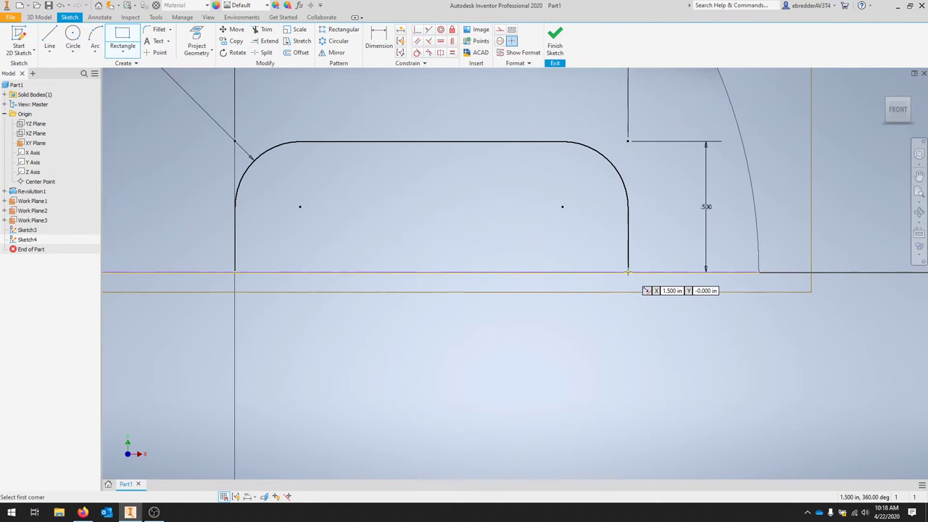
{"action": "left_click", "coordinate": [628, 273]}
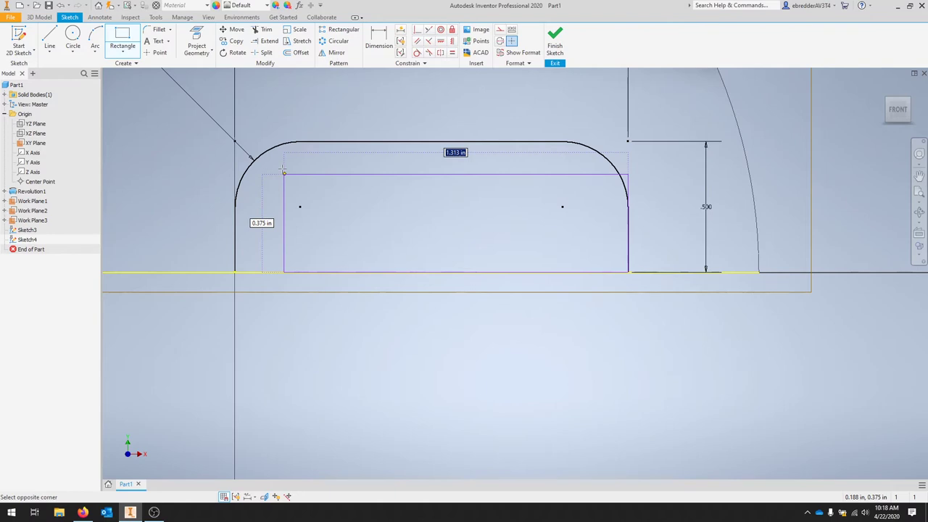
{"action": "type", "text": "1.4"}
{"action": "key", "text": "Tab"}
{"action": "type", "text": ".5"}
{"action": "key", "text": "Return"}
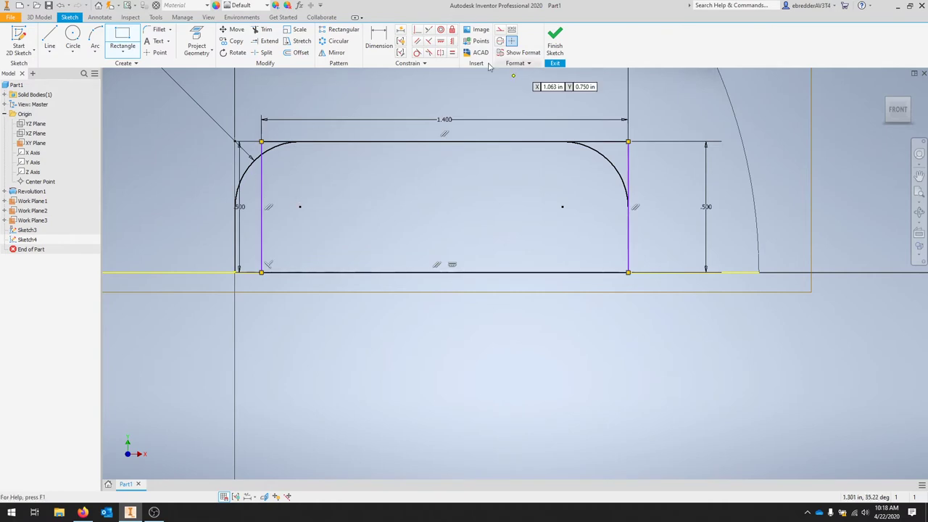
Fillet both upper corners of the 1.4 in wide rectangle with a 0.25 in radius and finish the sketch.
{"action": "left_click", "coordinate": [158, 30]}
{"action": "left_click", "coordinate": [262, 191]}
{"action": "left_click", "coordinate": [277, 142]}
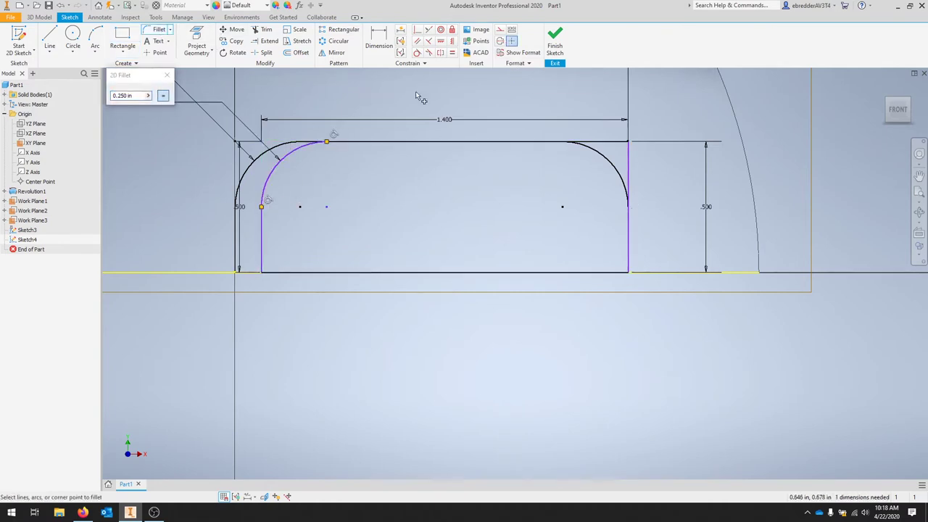
{"action": "left_click", "coordinate": [628, 166]}
{"action": "left_click", "coordinate": [619, 141]}
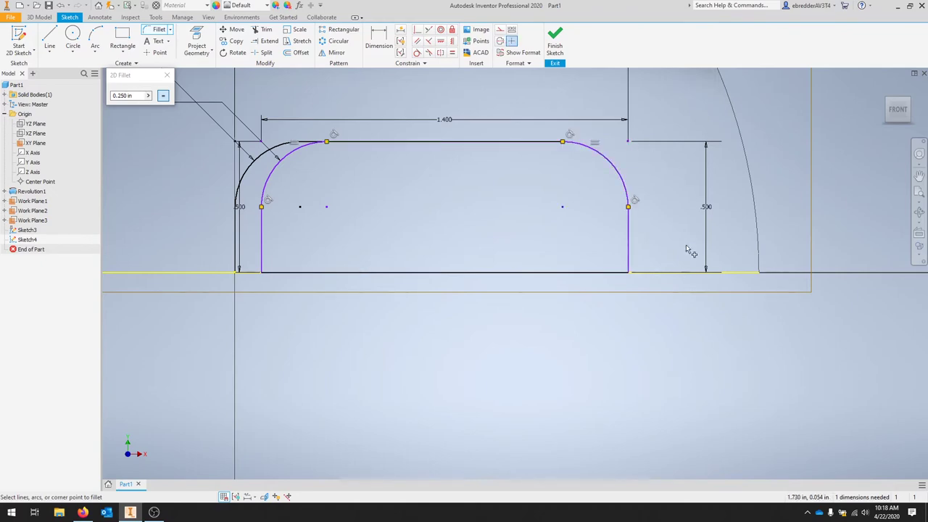
{"action": "key", "text": "Escape"}
{"action": "middle_click_drag", "start_coordinate": [652, 181], "coordinate": [717, 234], "text": "shift"}
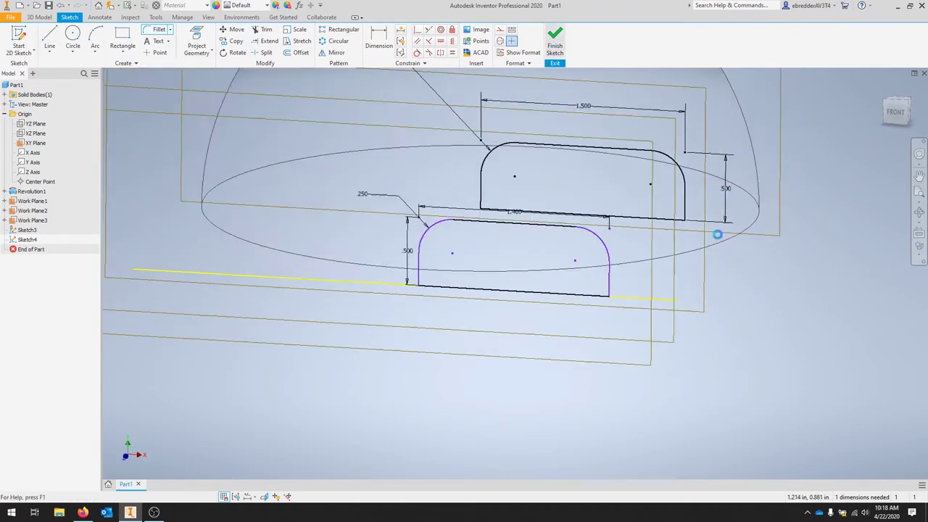
{"action": "key", "text": "ctrl+Return"}
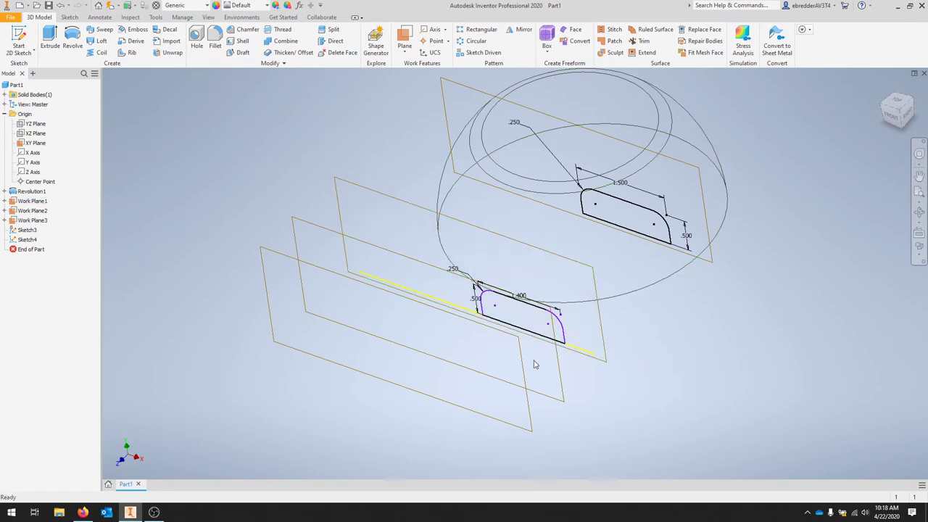
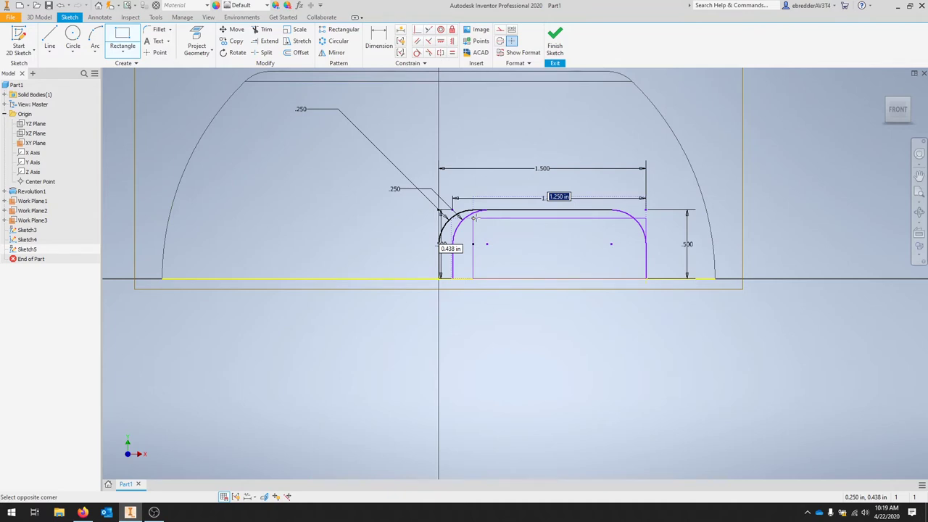
Complete the rectangle at 1.2 in wide and 0.5 in high, extending up and left from the existing profiles' lower-right corner.
{"action": "type", "text": "1.4"}
{"action": "key", "text": "Tab"}
{"action": "type", "text": ".5"}
{"action": "key", "text": "Return"}
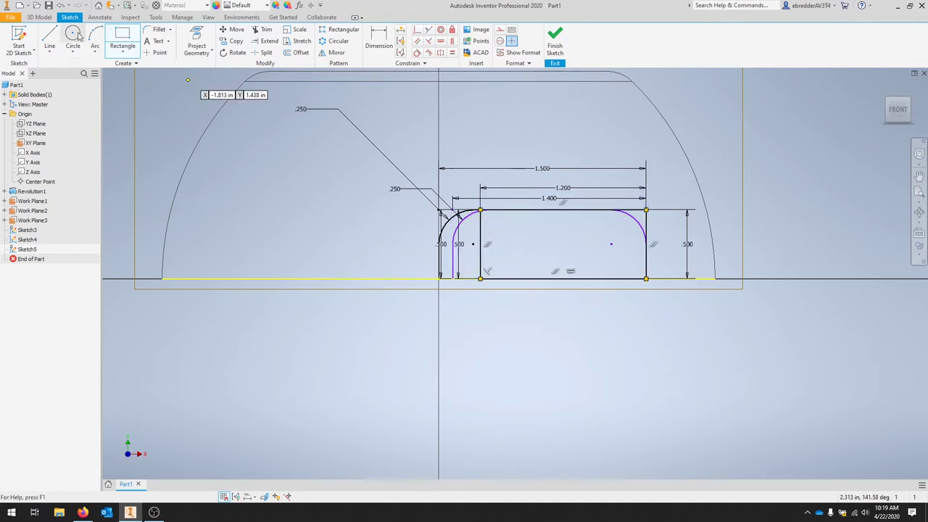
Fillet both upper corners of the 1.2 in wide rectangle with a 0.25 in radius and finish the sketch.
{"action": "left_click", "coordinate": [158, 29]}
{"action": "scroll", "coordinate": [435, 174], "scroll_direction": "up", "scroll_amount": 5}
{"action": "left_click", "coordinate": [425, 159]}
{"action": "scroll", "coordinate": [425, 160], "scroll_direction": "down", "scroll_amount": 5}
{"action": "left_click", "coordinate": [732, 201]}
{"action": "left_click", "coordinate": [555, 40]}
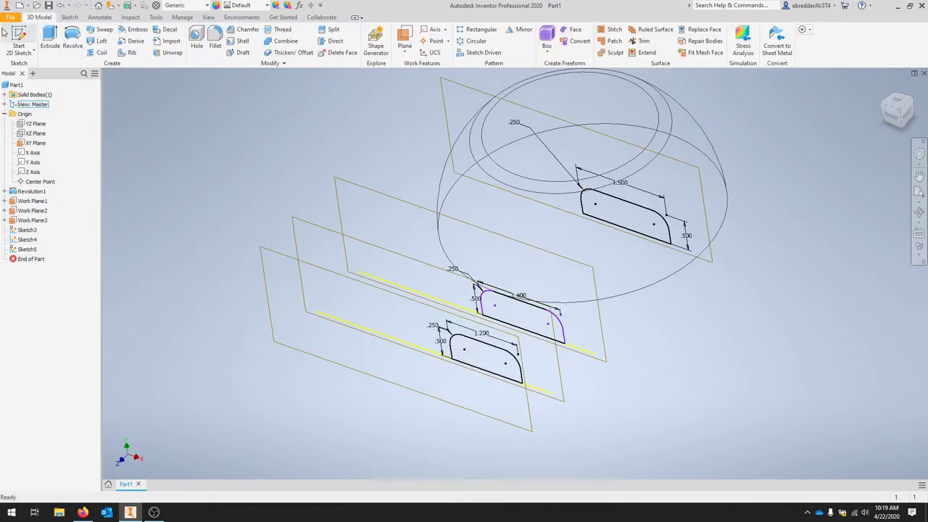
Start a sketch on the offset work plane farthest from the dome and project the dome's base edge into it.
{"action": "left_click", "coordinate": [275, 329]}
{"action": "left_click", "coordinate": [197, 40]}
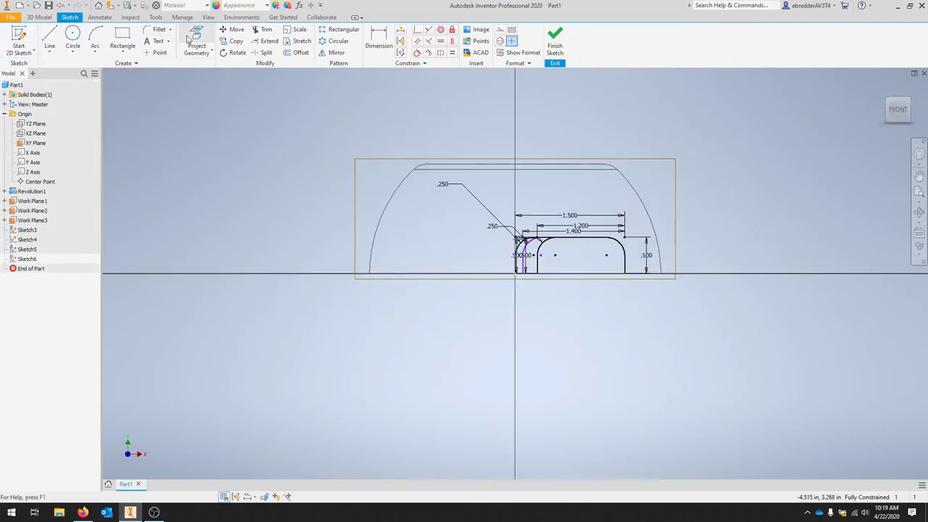
{"action": "left_click", "coordinate": [613, 273]}
Draw a rectangle 1.35 in wide and 0.5 in high, extending up and left from the other profiles' lower-right corner.
{"action": "left_click", "coordinate": [123, 40]}
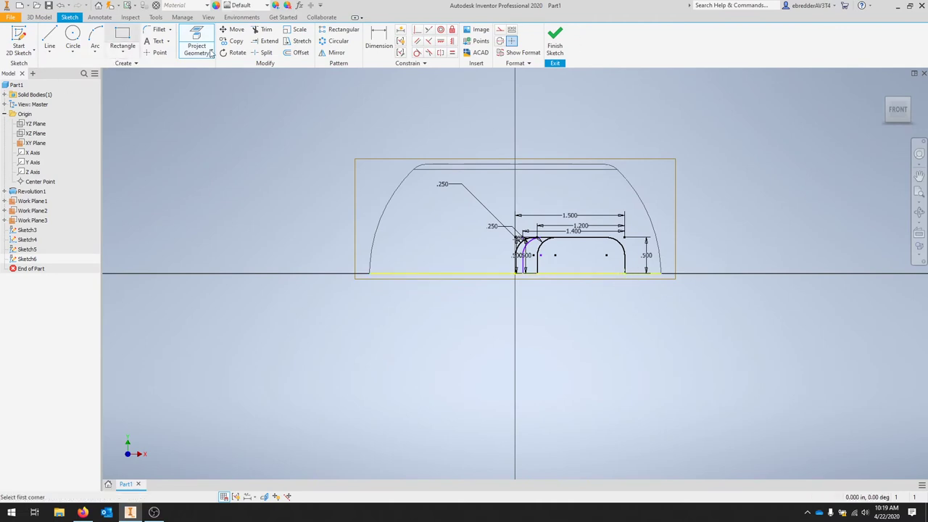
{"action": "left_click", "coordinate": [625, 273]}
{"action": "type", "text": "1.35"}
{"action": "key", "text": "Return"}
Fillet both upper corners of the 1.35 in wide rectangle with a 0.25 in radius and finish the sketch.
{"action": "left_click", "coordinate": [159, 29]}
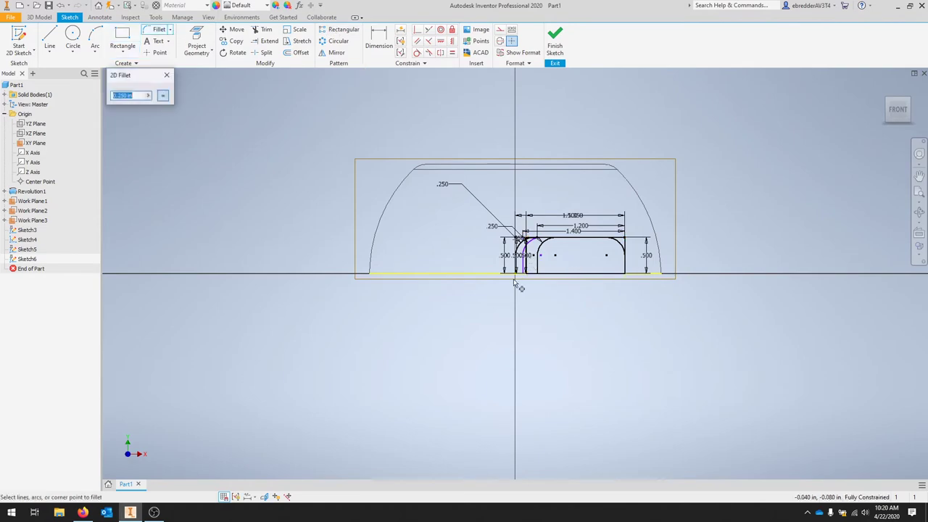
{"action": "scroll", "coordinate": [529, 398], "scroll_direction": "up", "scroll_amount": 5}
{"action": "scroll", "coordinate": [528, 398], "scroll_direction": "down", "scroll_amount": 4}
{"action": "left_click", "coordinate": [526, 398]}
{"action": "left_click", "coordinate": [554, 40]}
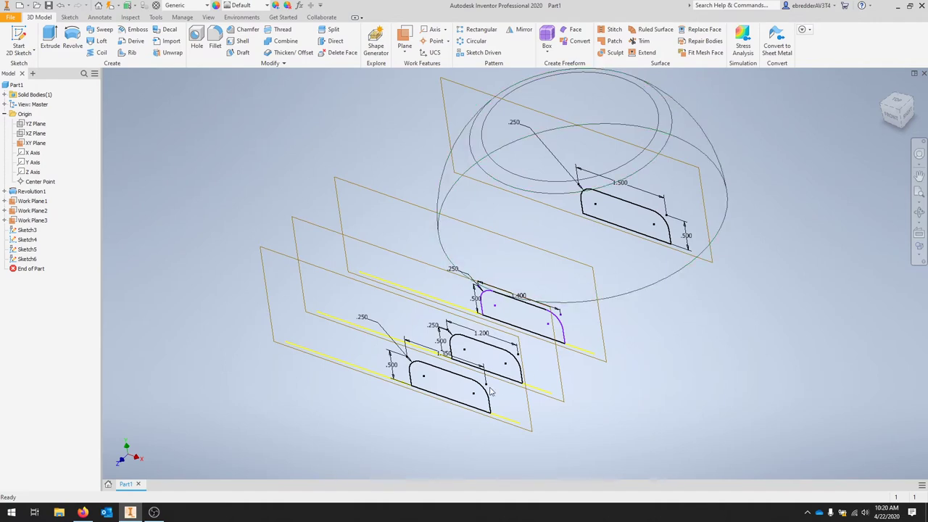
Reopen the 1.4 in wide profile's sketch and project the 1.5 in wide profile's lower-right corner into it.
{"action": "scroll", "coordinate": [558, 326], "scroll_direction": "up", "scroll_amount": 3}
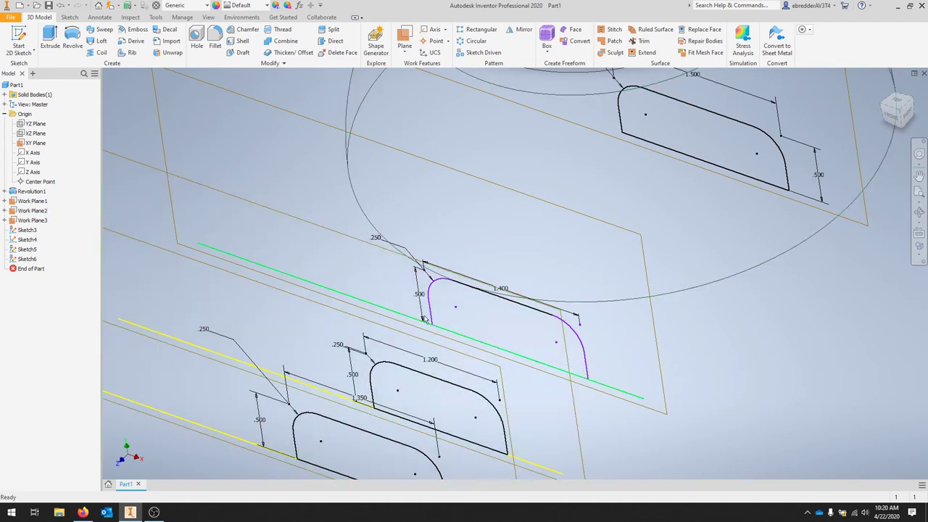
{"action": "right_click", "coordinate": [28, 240]}
{"action": "left_click", "coordinate": [45, 275]}
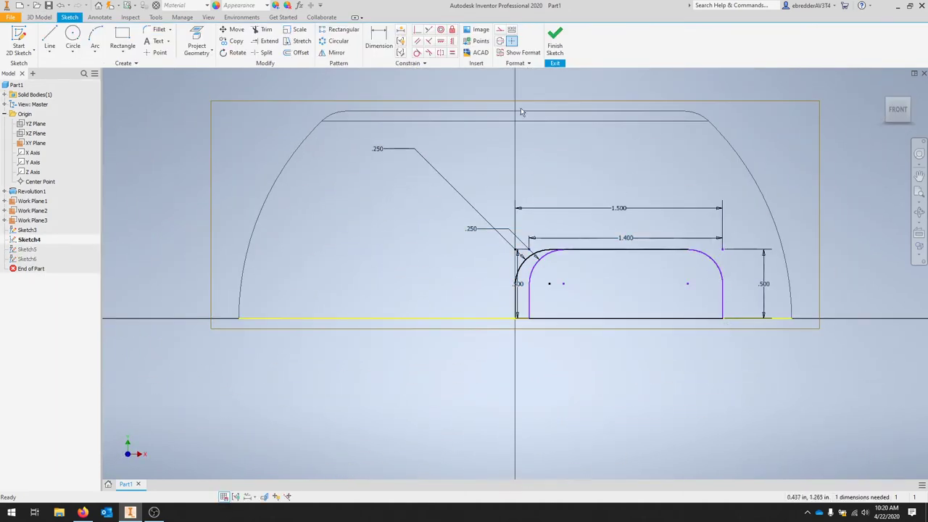
{"action": "key", "text": "p"}
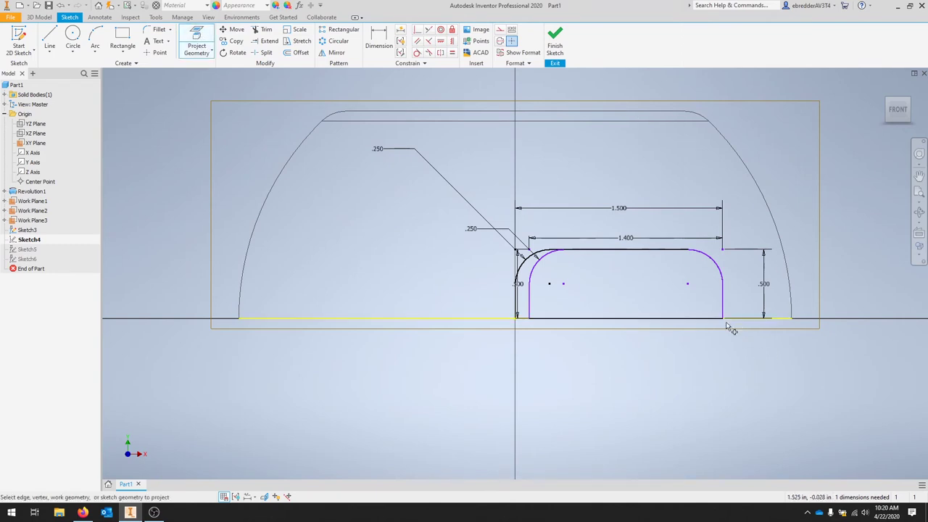
{"action": "scroll", "coordinate": [724, 320], "scroll_direction": "up", "scroll_amount": 3}
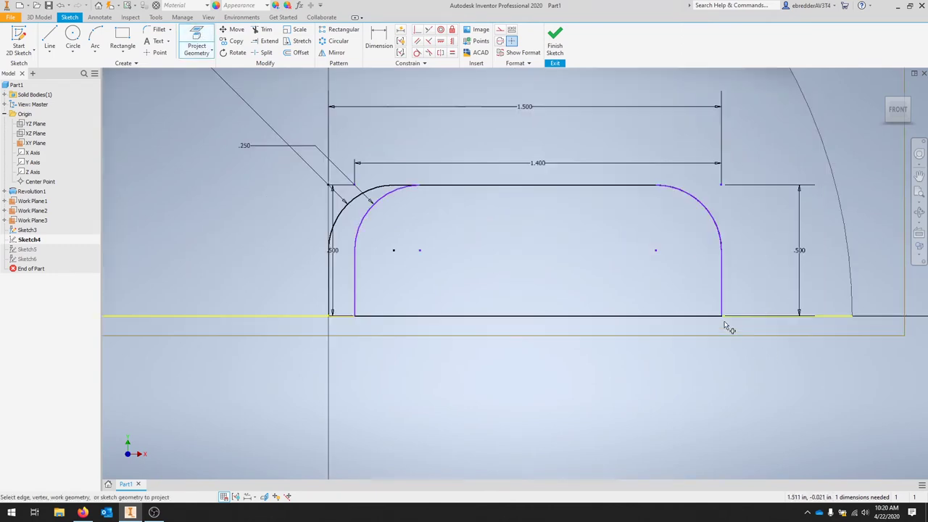
{"action": "left_click", "coordinate": [722, 320]}
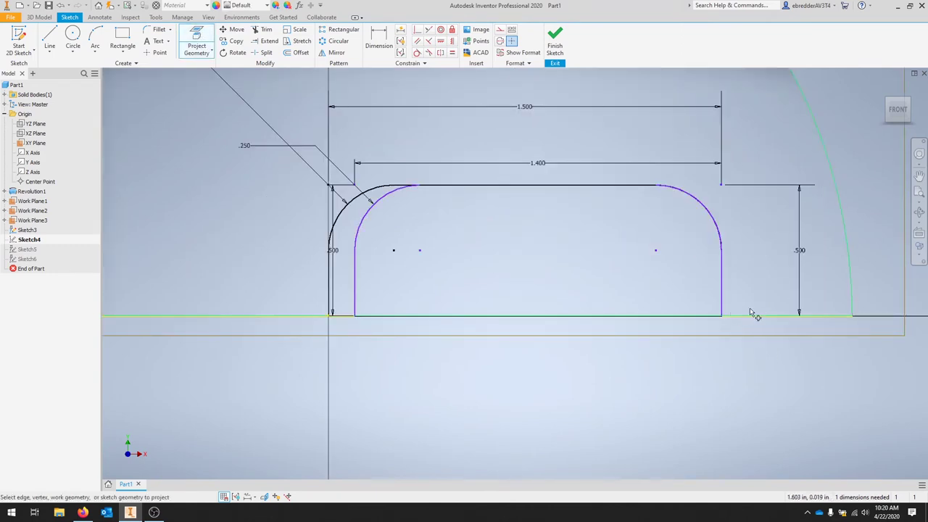
{"action": "middle_click_drag", "start_coordinate": [758, 280], "coordinate": [739, 288], "text": "shift"}
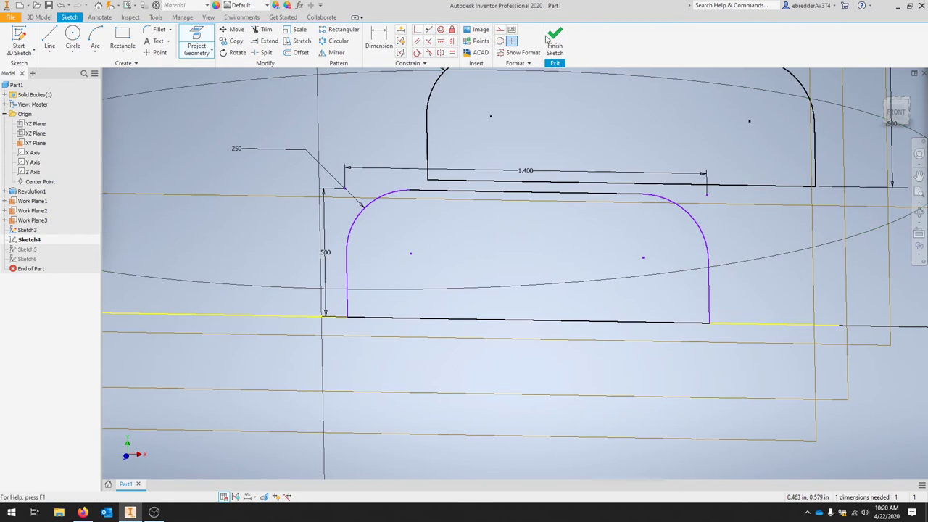
{"action": "middle_click_drag", "start_coordinate": [652, 267], "coordinate": [665, 270], "text": "shift"}
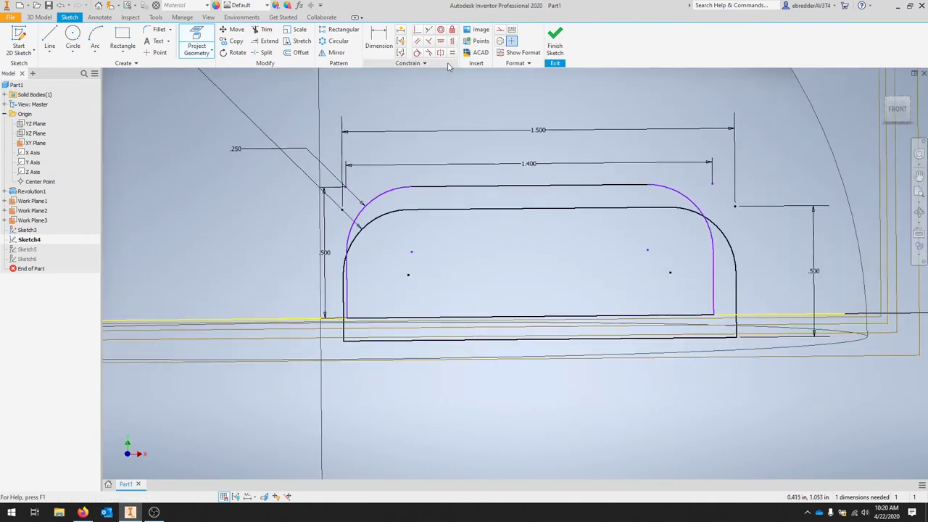
{"action": "key", "text": "Escape"}
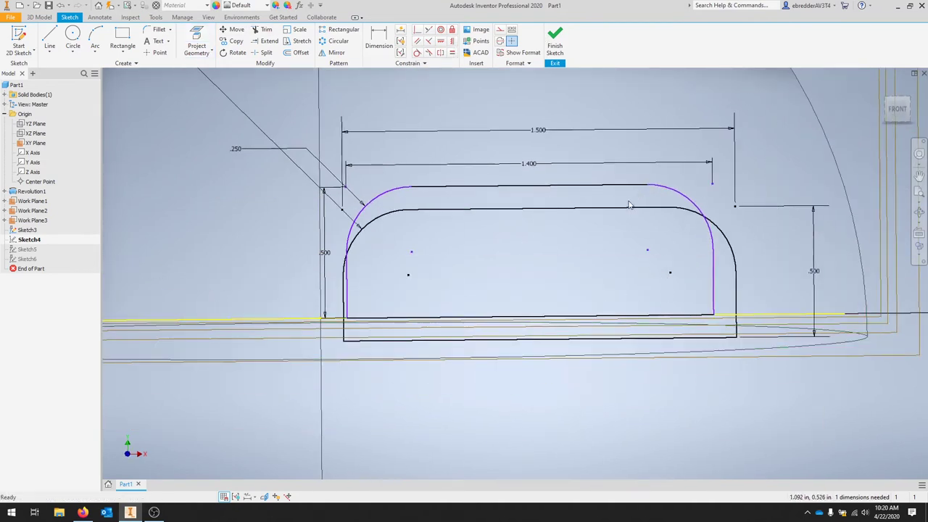
Slide the 1.4 in wide profile aside, make its lower-right corner coincident with the projected corner point, and finish the sketch.
{"action": "left_click", "coordinate": [631, 210]}
{"action": "left_click", "coordinate": [692, 236]}
{"action": "left_click_drag", "start_coordinate": [695, 206], "coordinate": [630, 199]}
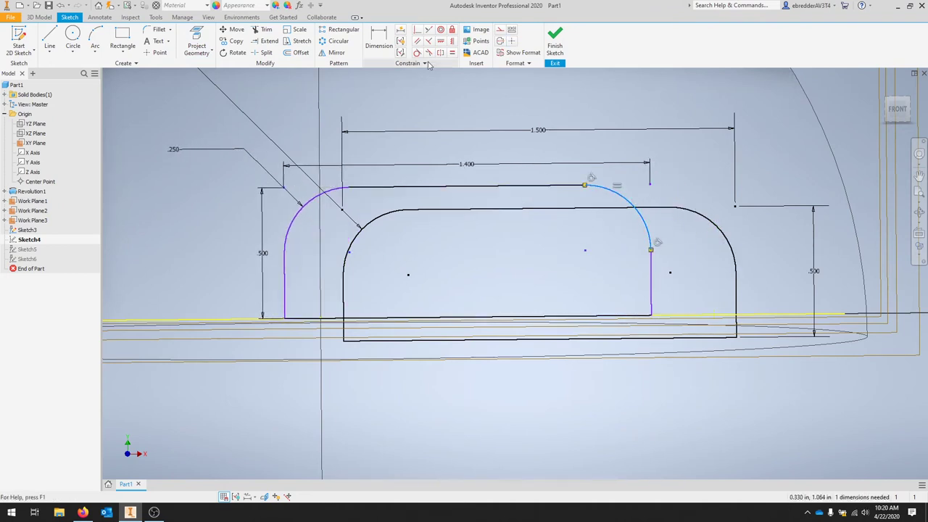
{"action": "left_click", "coordinate": [418, 31]}
{"action": "left_click", "coordinate": [652, 318]}
{"action": "left_click", "coordinate": [714, 316]}
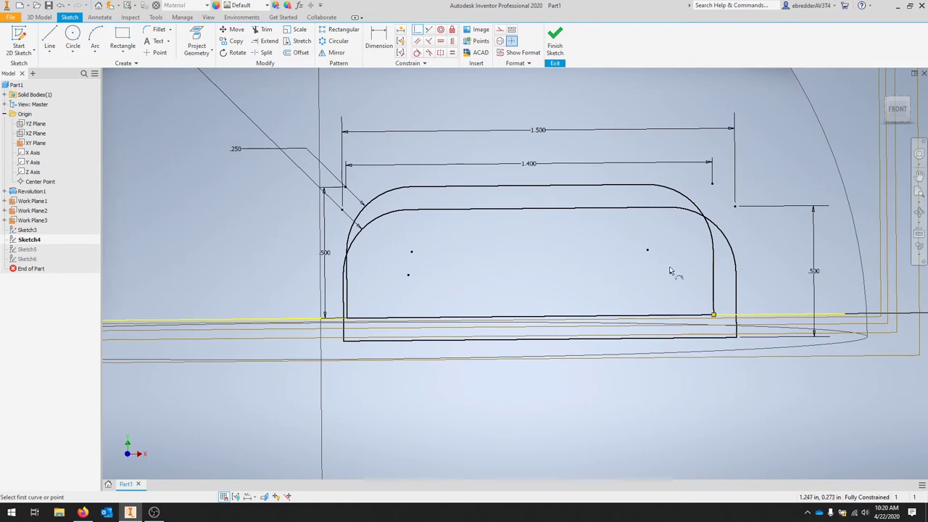
{"action": "left_click", "coordinate": [554, 44]}
Move the 1.2 in wide profile's fillet radius dimension up and away from its other dimensions.
{"action": "middle_click_drag", "start_coordinate": [781, 203], "coordinate": [761, 212]}
{"action": "key", "text": "F6"}
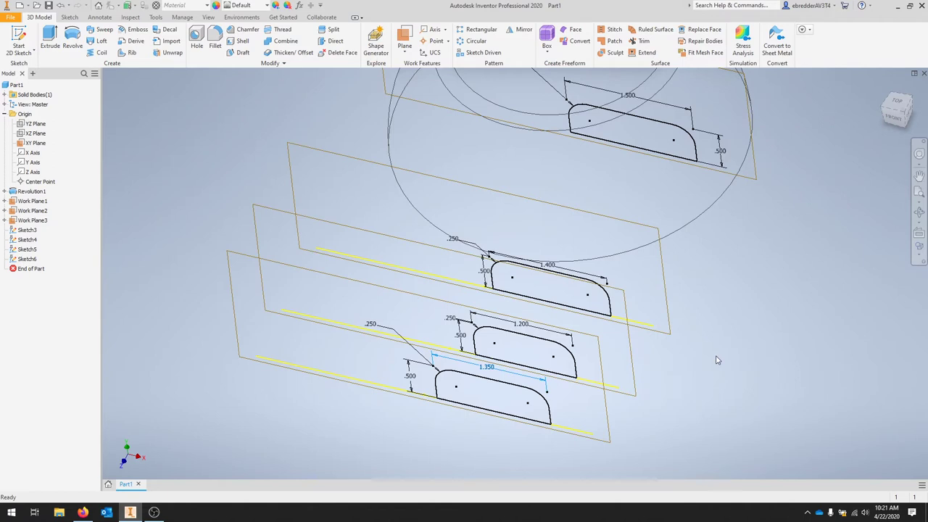
{"action": "left_click_drag", "start_coordinate": [452, 321], "coordinate": [428, 303]}
Loft a solid through the 1.5, 1.4, 1.2 and 1.35 in wide profiles, in order from the dome outward.
{"action": "left_click", "coordinate": [98, 41]}
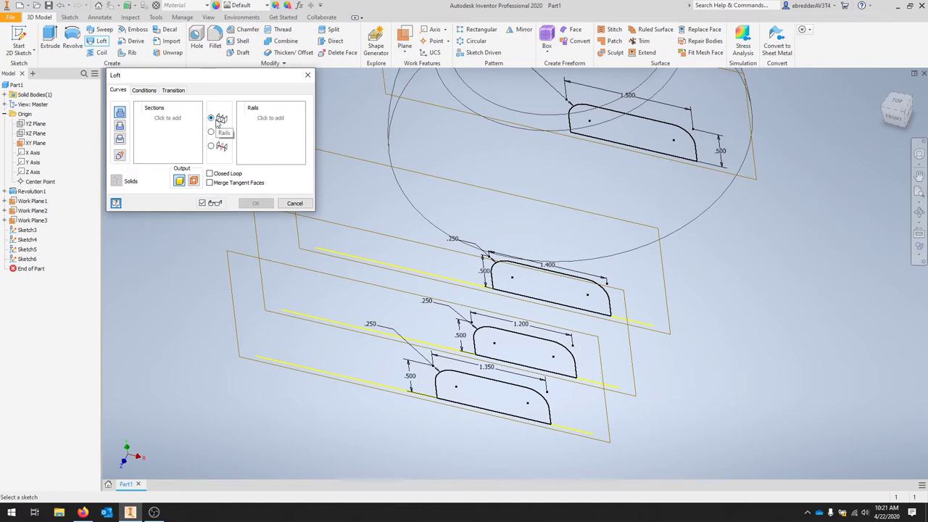
{"action": "left_click", "coordinate": [698, 153]}
{"action": "left_click", "coordinate": [609, 314]}
{"action": "left_click", "coordinate": [578, 366]}
{"action": "left_click", "coordinate": [553, 419]}
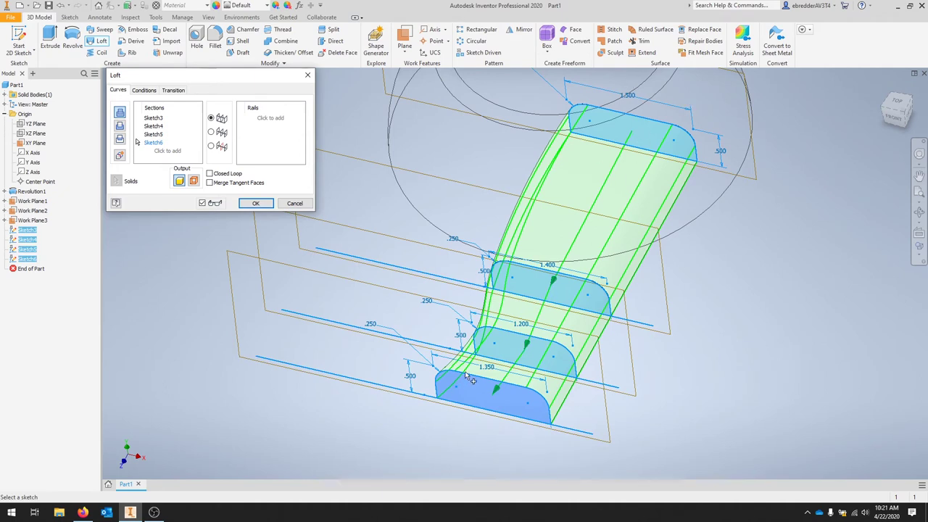
{"action": "left_click", "coordinate": [255, 203]}
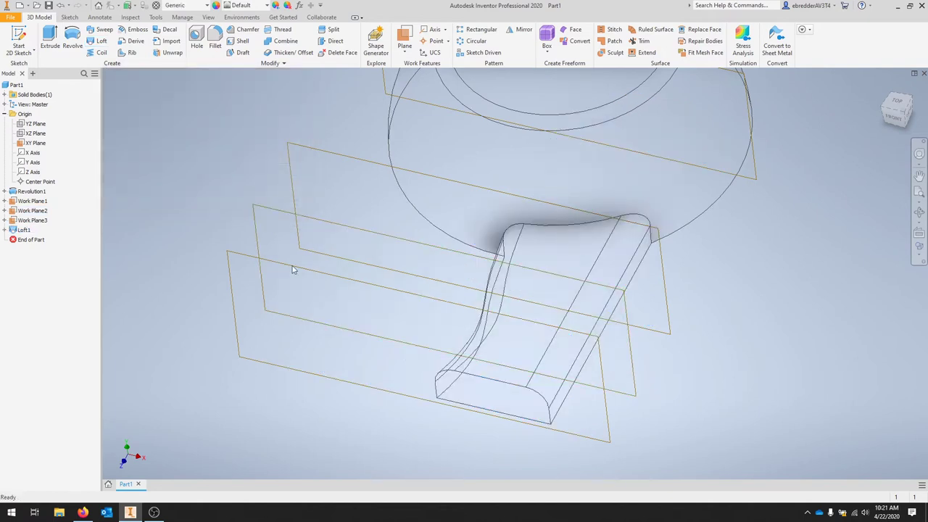
Display the model as Shaded with Edges and hide Work Plane1, Work Plane2 and Work Plane3.
{"action": "left_click", "coordinate": [919, 256]}
{"action": "left_click", "coordinate": [884, 284]}
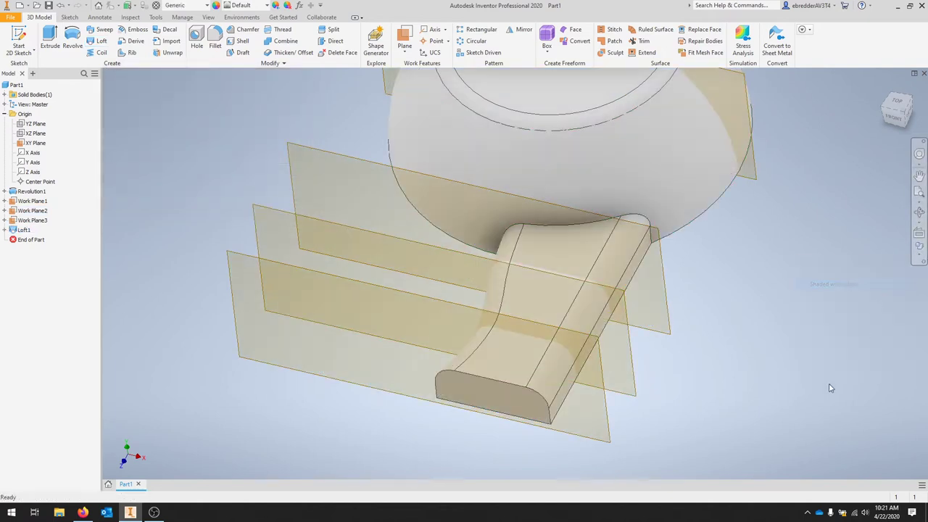
{"action": "left_click", "coordinate": [32, 200]}
{"action": "left_click", "coordinate": [32, 220], "text": "shift"}
{"action": "right_click", "coordinate": [40, 210]}
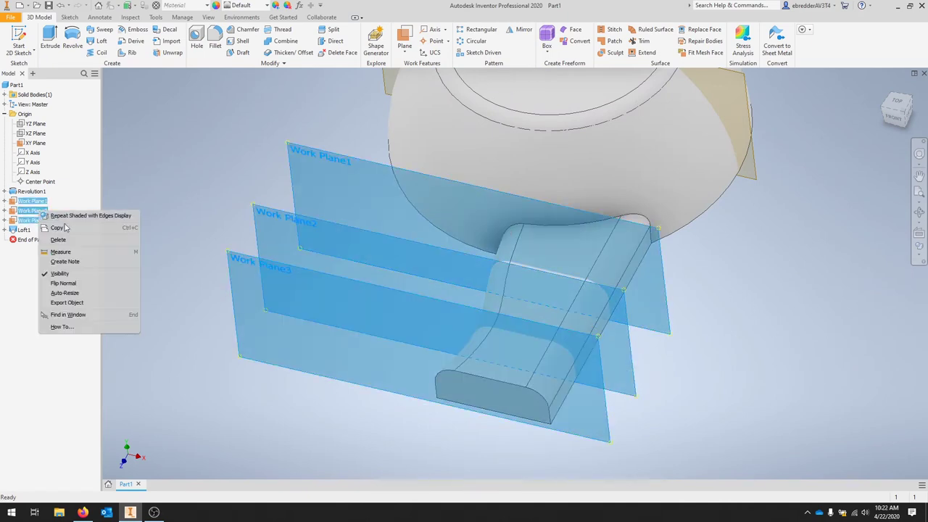
{"action": "left_click", "coordinate": [81, 274]}
Start a new sketch on the YZ Plane through the middle of the dome.
{"action": "scroll", "coordinate": [363, 265], "scroll_direction": "down", "scroll_amount": 5}
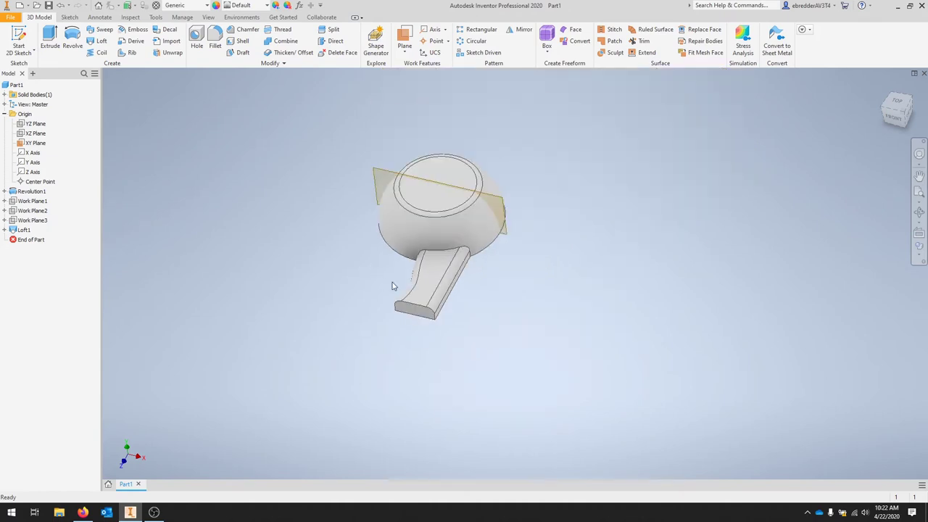
{"action": "middle_click_drag", "start_coordinate": [474, 255], "coordinate": [517, 297], "text": "shift"}
{"action": "scroll", "coordinate": [507, 305], "scroll_direction": "up", "scroll_amount": 5}
{"action": "scroll", "coordinate": [507, 304], "scroll_direction": "down", "scroll_amount": 3}
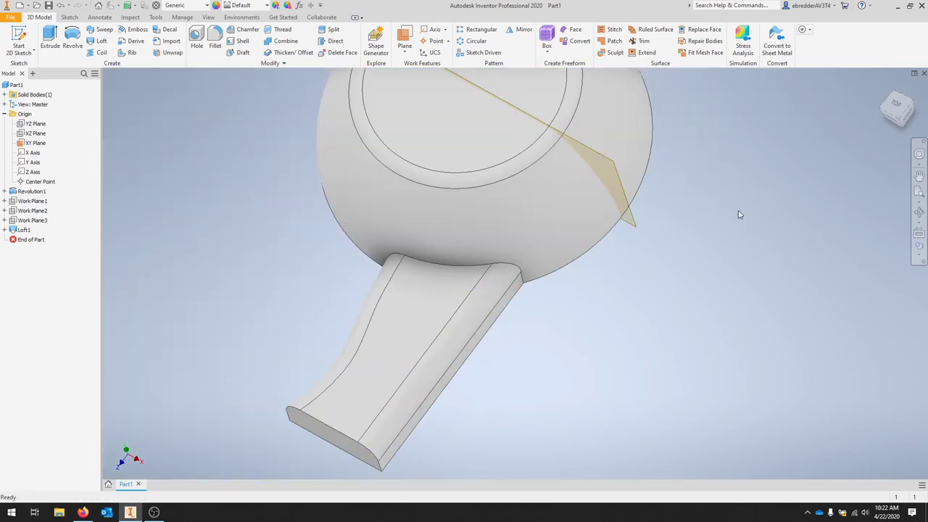
{"action": "middle_click_drag", "start_coordinate": [739, 215], "coordinate": [758, 297], "text": "shift"}
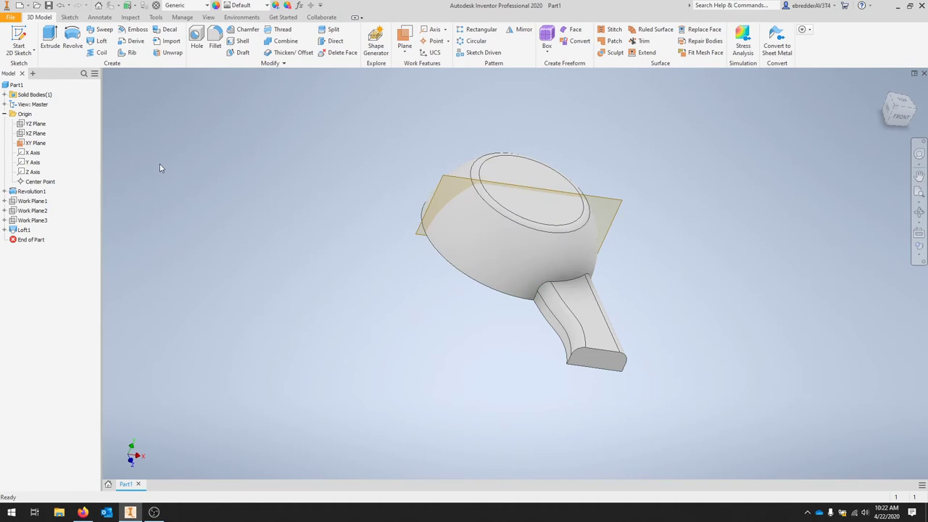
{"action": "left_click", "coordinate": [33, 134]}
{"action": "left_click", "coordinate": [33, 126]}
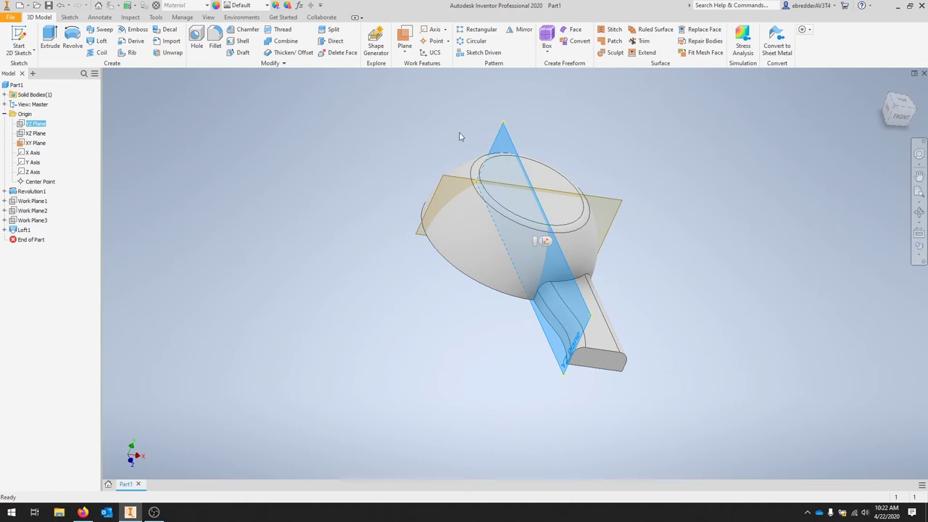
{"action": "left_click", "coordinate": [19, 38]}
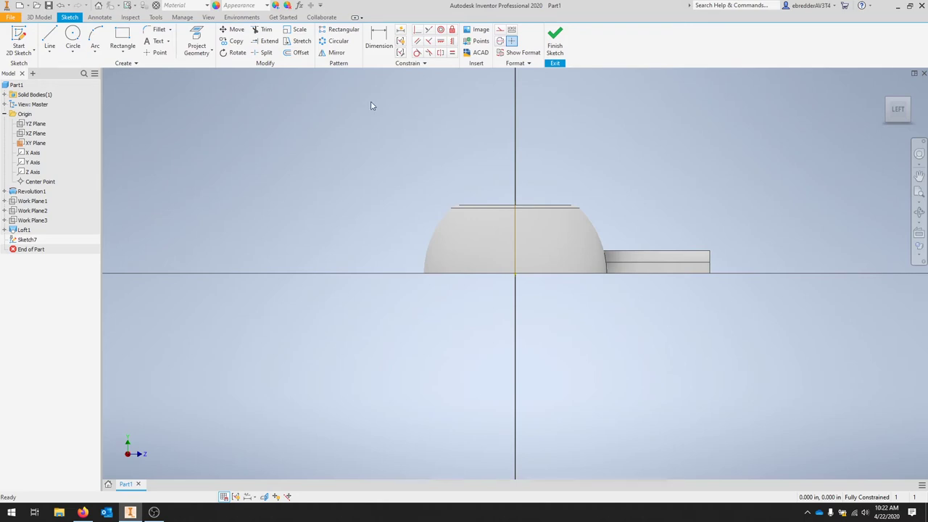
Draw a line about 0.875 in long along the dome's base, between the center axis and the edge opposite the handle.
{"action": "left_click", "coordinate": [49, 37]}
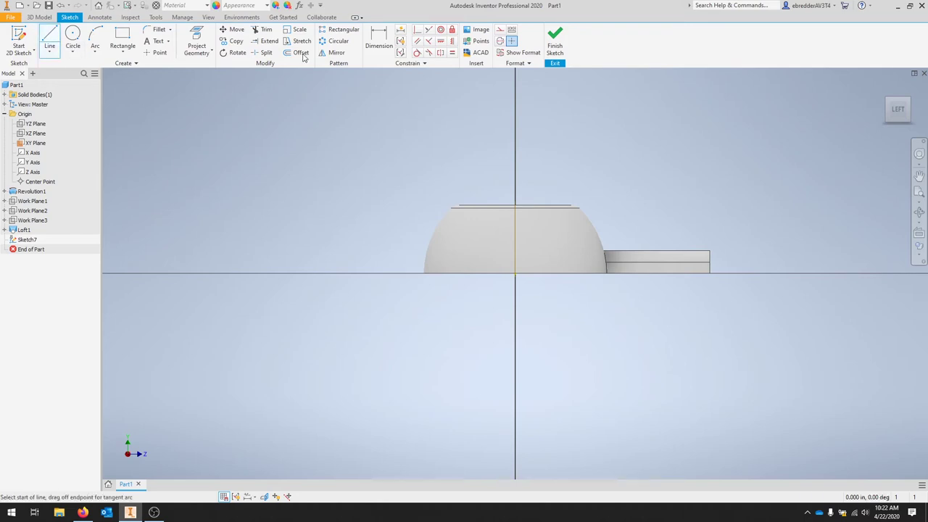
{"action": "left_click", "coordinate": [443, 272]}
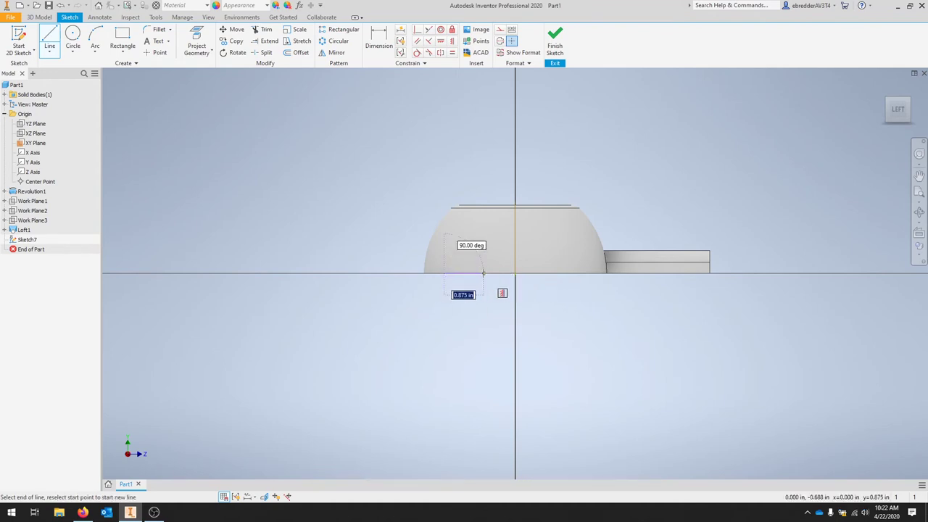
{"action": "left_click", "coordinate": [483, 272]}
{"action": "key", "text": "Escape"}
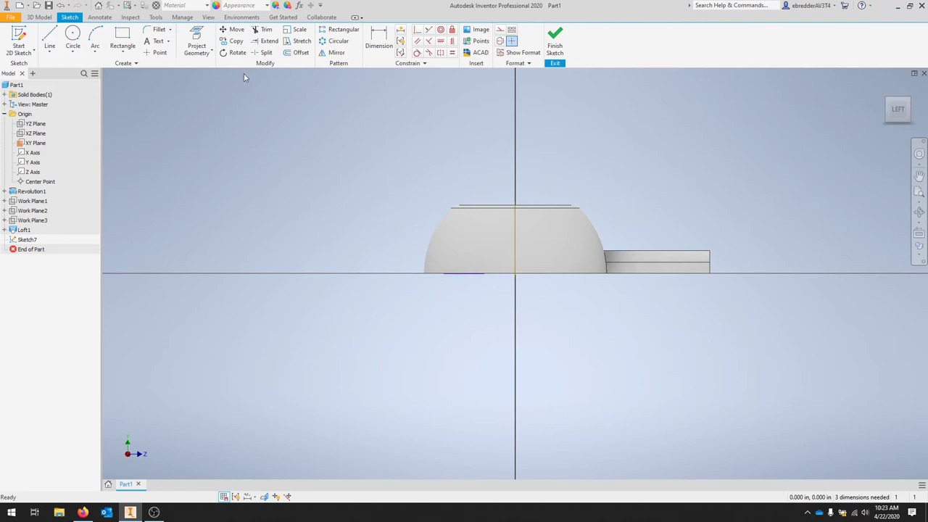
Draw a center-point arc of about 0.438 in radius around the line's midpoint, forming a semicircle above it between its endpoints.
{"action": "left_click", "coordinate": [99, 53]}
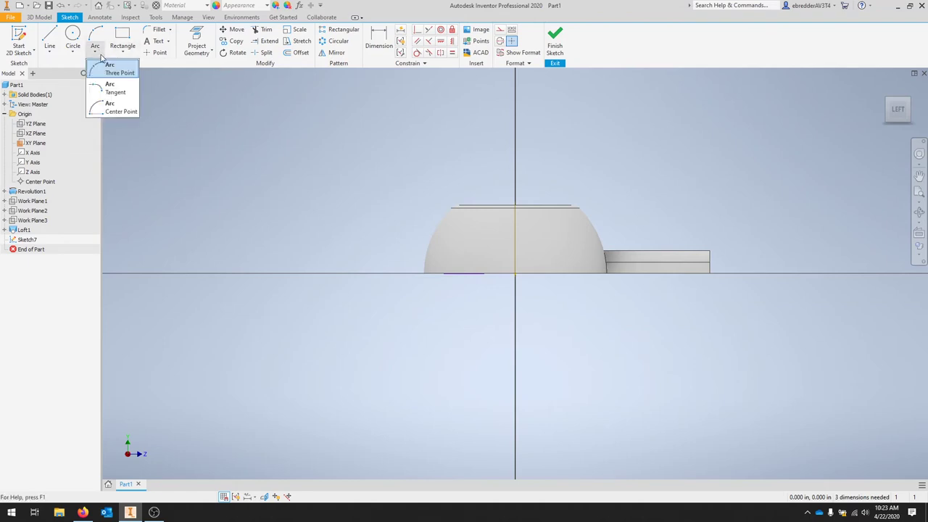
{"action": "left_click", "coordinate": [116, 107]}
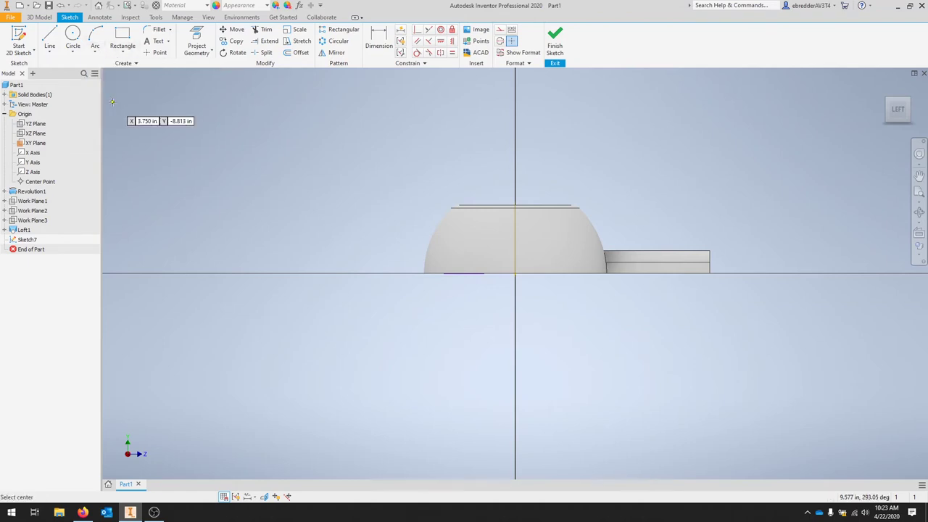
{"action": "left_click", "coordinate": [464, 273]}
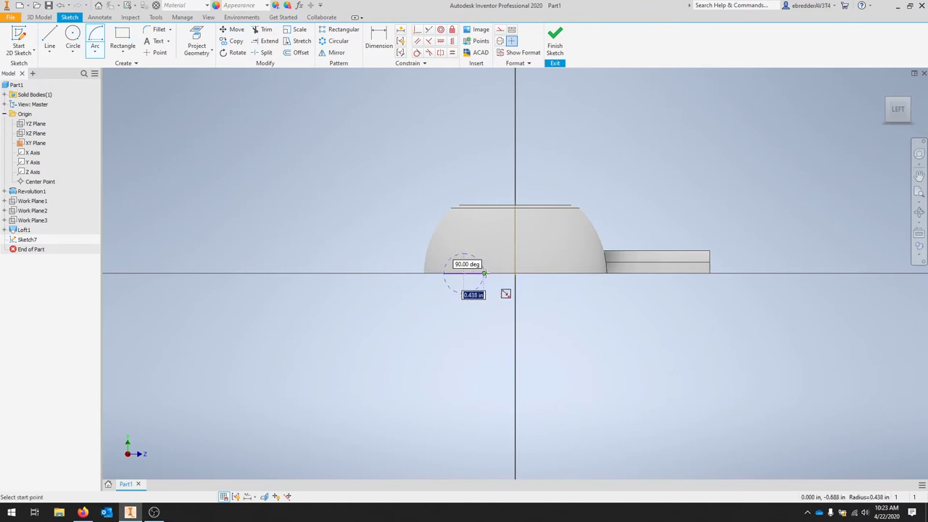
{"action": "left_click", "coordinate": [484, 273]}
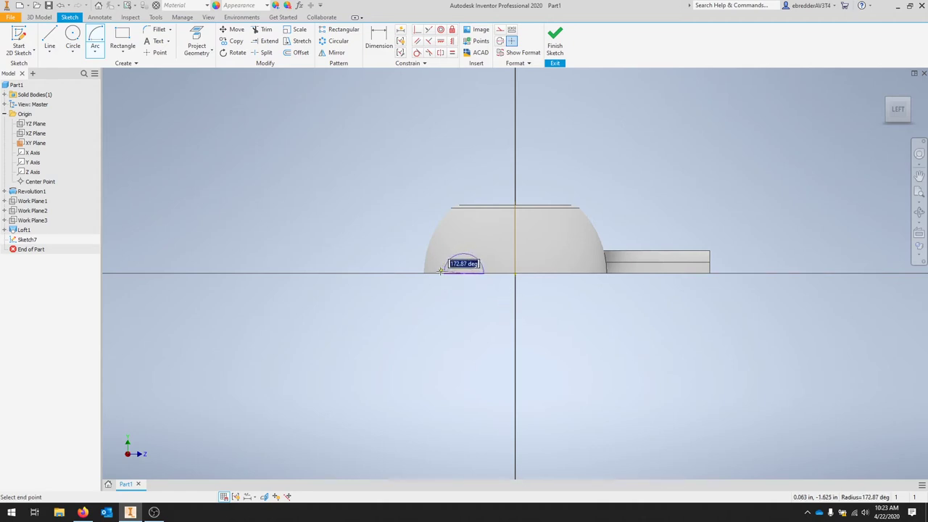
{"action": "left_click", "coordinate": [443, 273]}
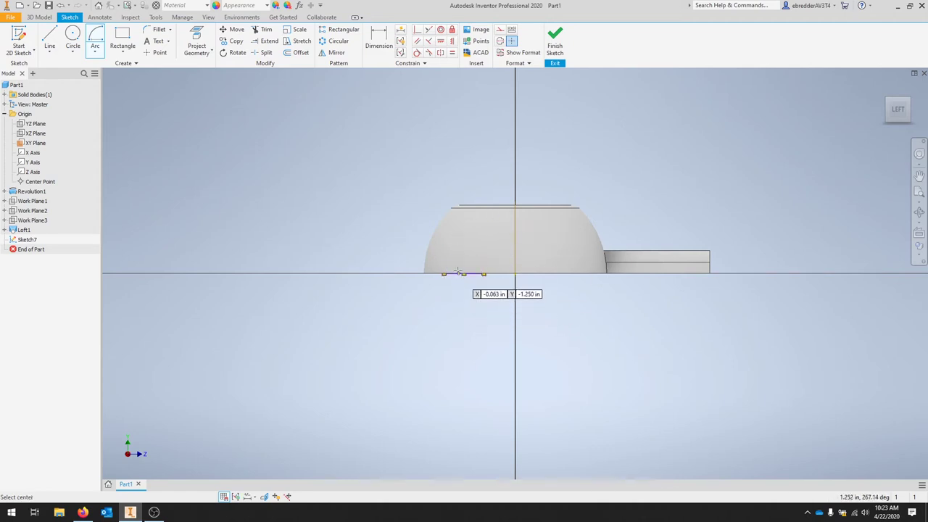
Switch the model's visual style to Wireframe so the semicircle sketch shows through the dome.
{"action": "scroll", "coordinate": [485, 284], "scroll_direction": "up", "scroll_amount": 5}
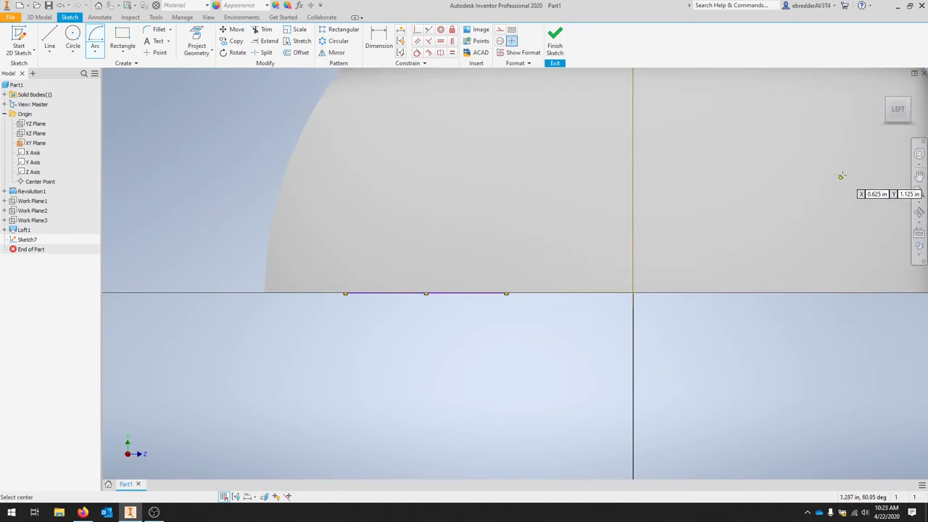
{"action": "left_click", "coordinate": [919, 257]}
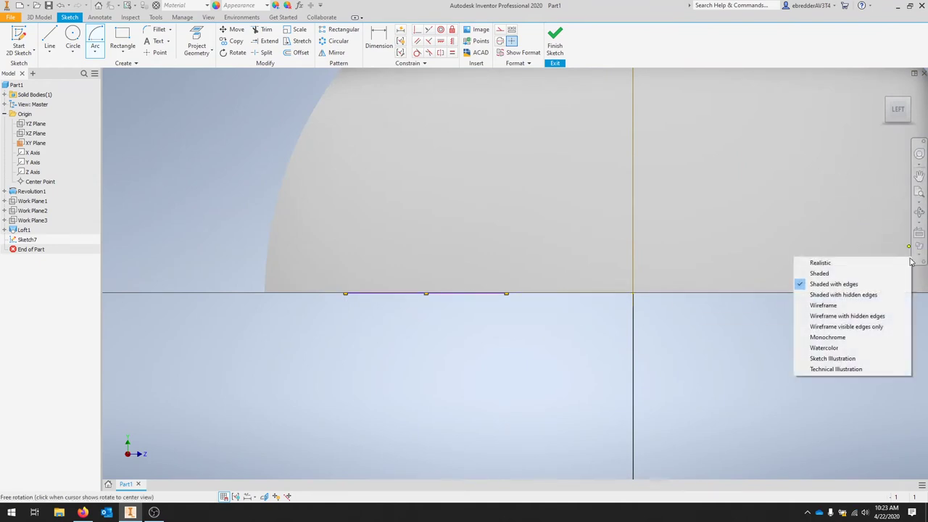
{"action": "left_click", "coordinate": [870, 306]}
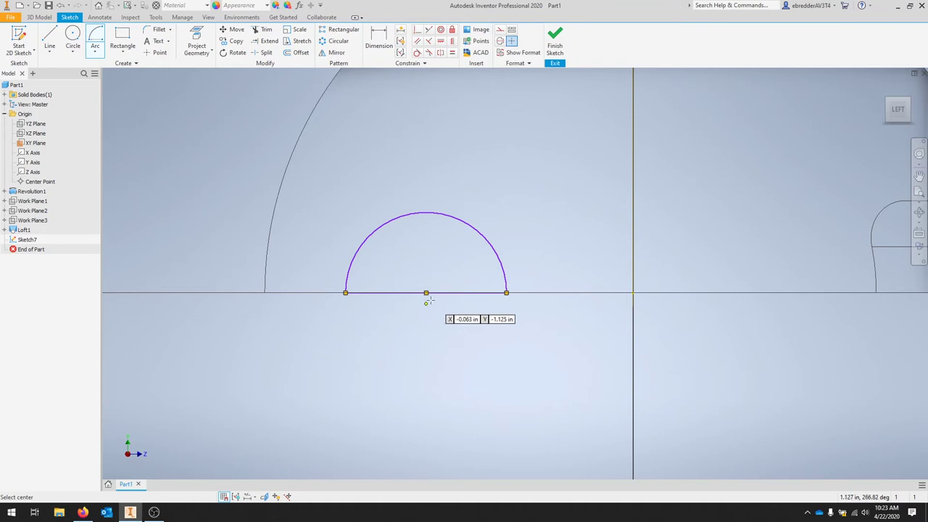
Dimension the semicircular arc's radius as 0.75 in.
{"action": "key", "text": "Escape"}
{"action": "key", "text": "d"}
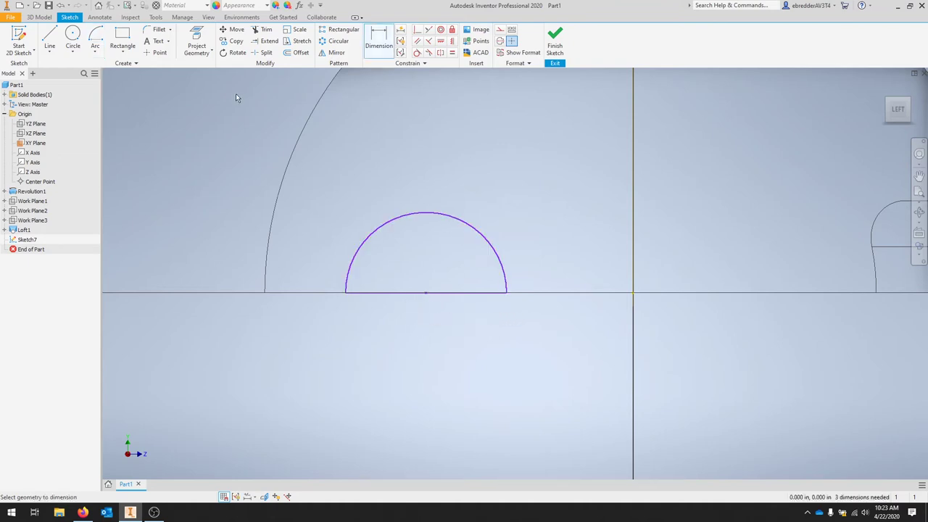
{"action": "left_click", "coordinate": [464, 222]}
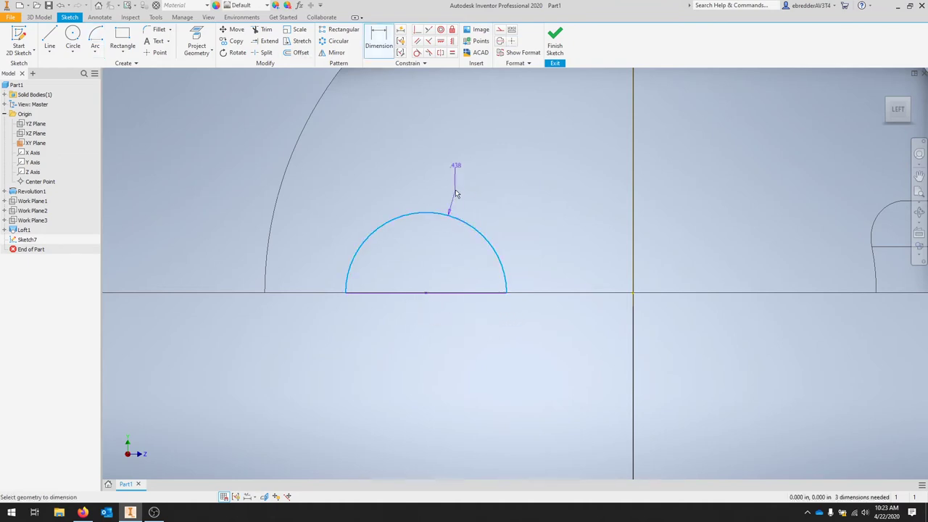
{"action": "left_click", "coordinate": [455, 166]}
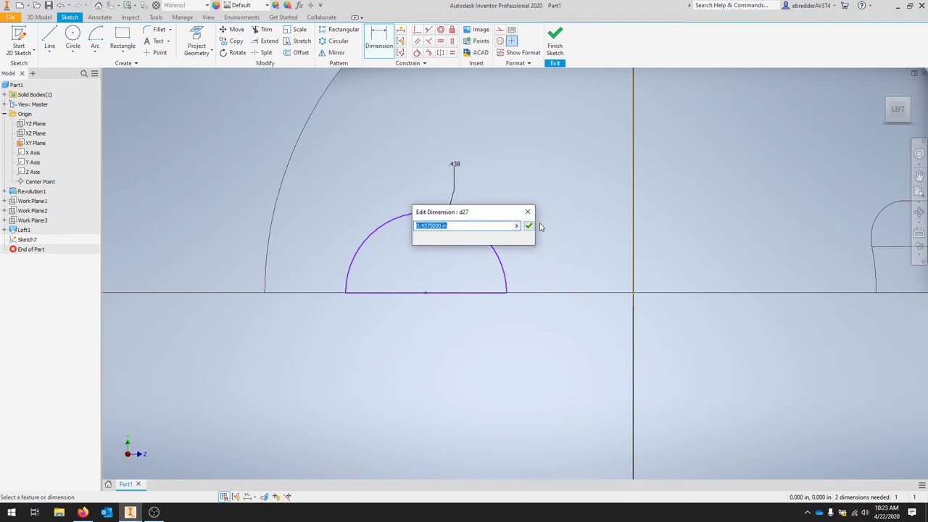
{"action": "type", "text": ".75"}
{"action": "key", "text": "Return"}
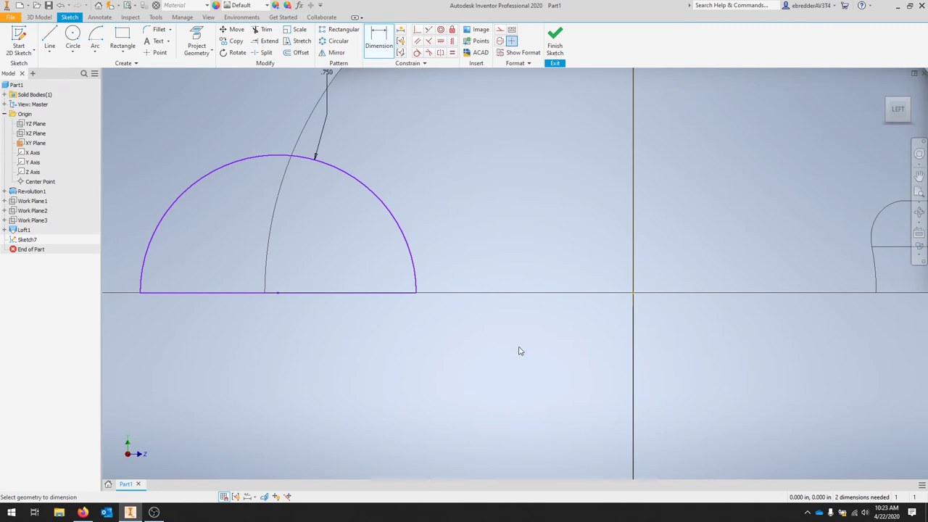
Dimension the distance from the arc's center to the dome's vertical center axis as 1.125 in and finish the sketch.
{"action": "key", "text": "F5"}
{"action": "left_click", "coordinate": [380, 32]}
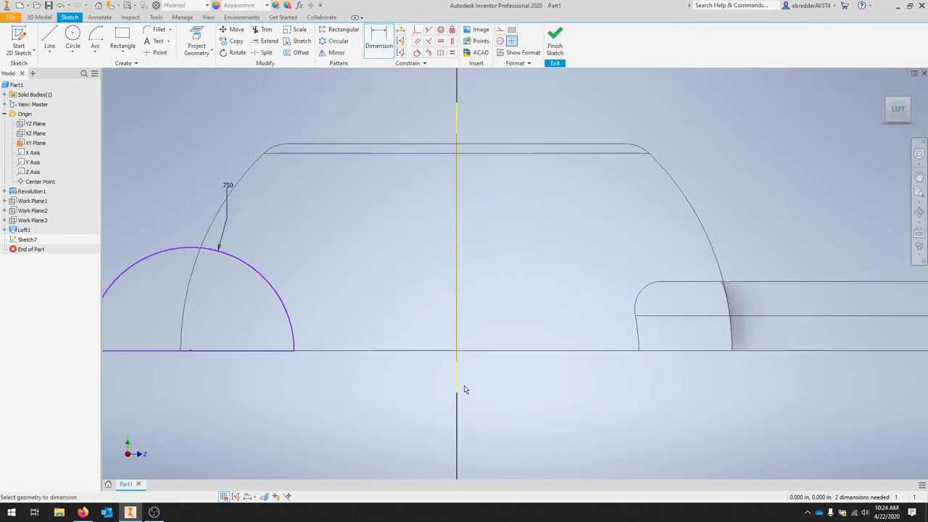
{"action": "left_click", "coordinate": [457, 354]}
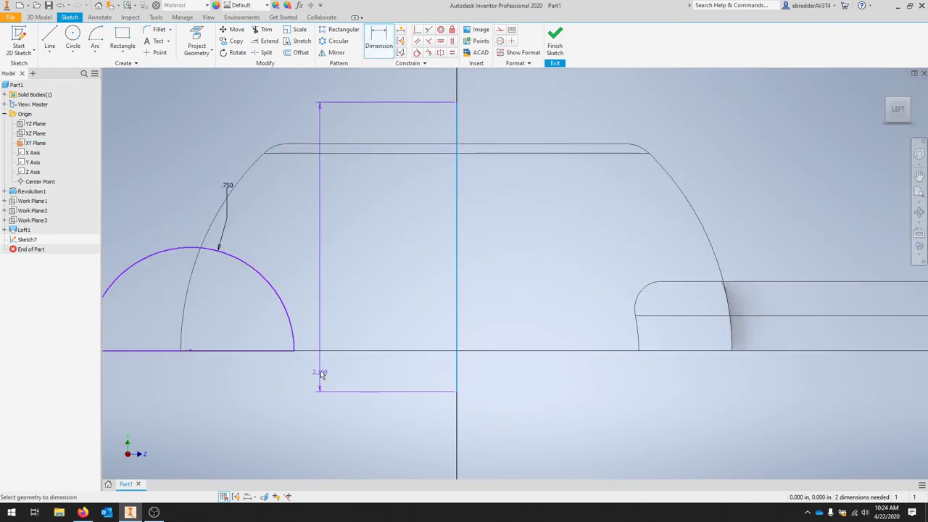
{"action": "left_click", "coordinate": [194, 357]}
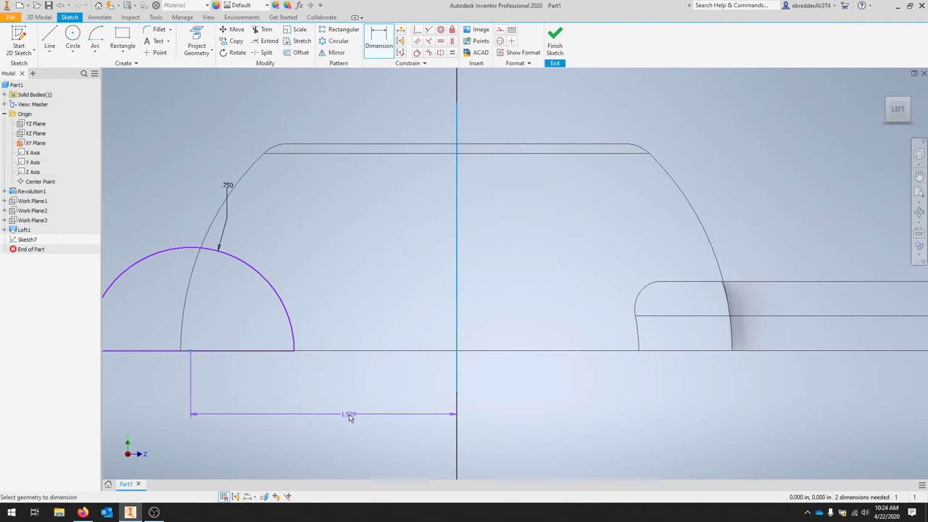
{"action": "left_click", "coordinate": [348, 414]}
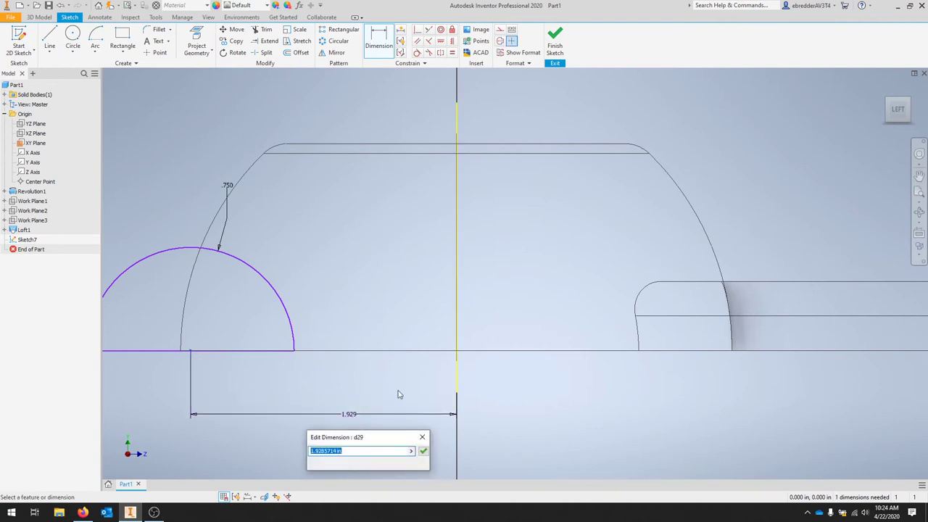
{"action": "type", "text": "1.125"}
{"action": "key", "text": "Return"}
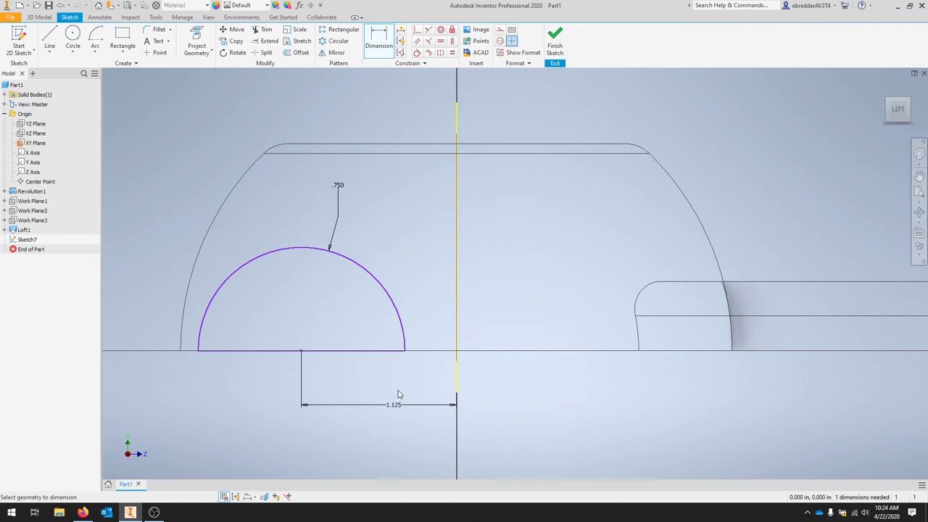
{"action": "left_click", "coordinate": [554, 40]}
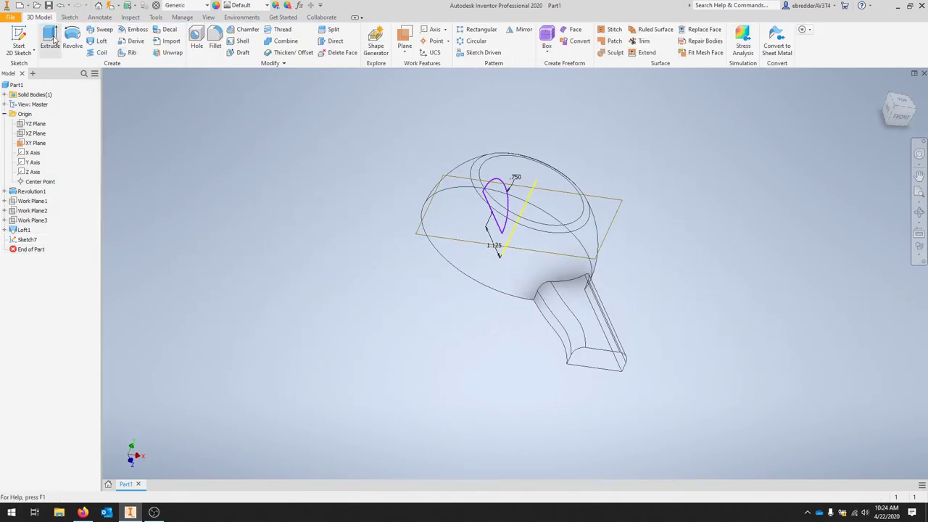
Extrude the semicircular profile 5.5 in in the flipped direction, away from the dome, joined to the body.
{"action": "left_click", "coordinate": [54, 39]}
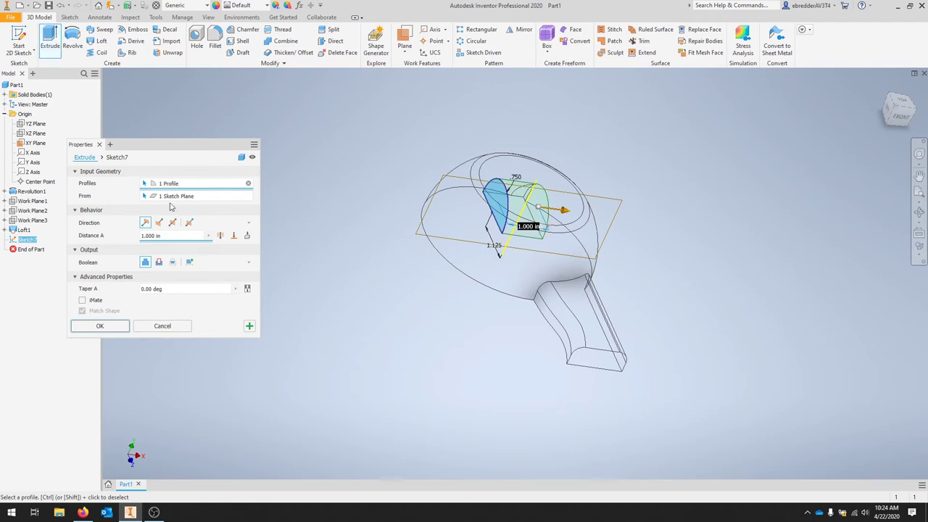
{"action": "type", "text": "5.5"}
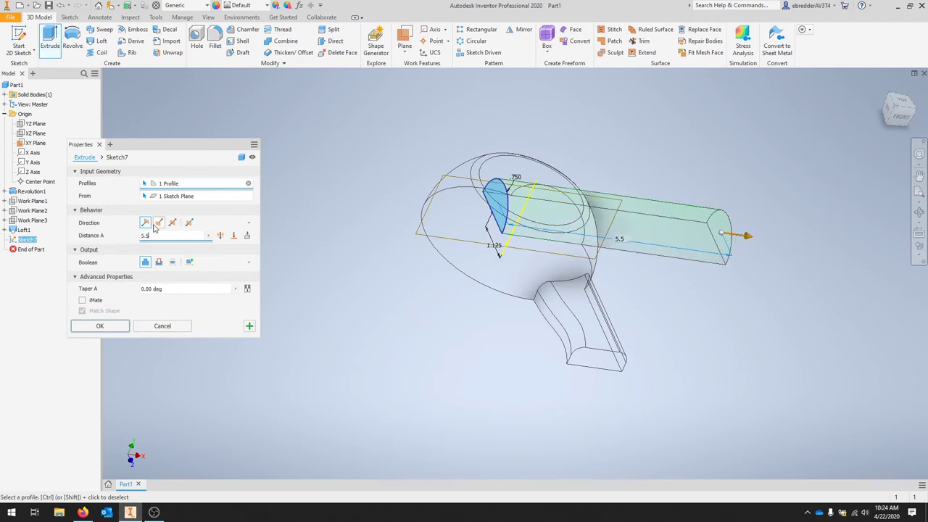
{"action": "left_click", "coordinate": [158, 224]}
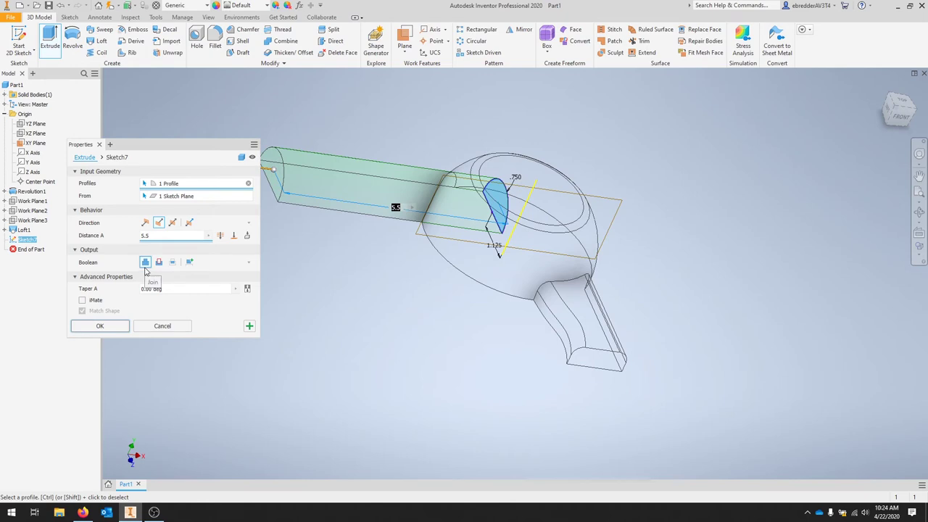
{"action": "left_click", "coordinate": [116, 326]}
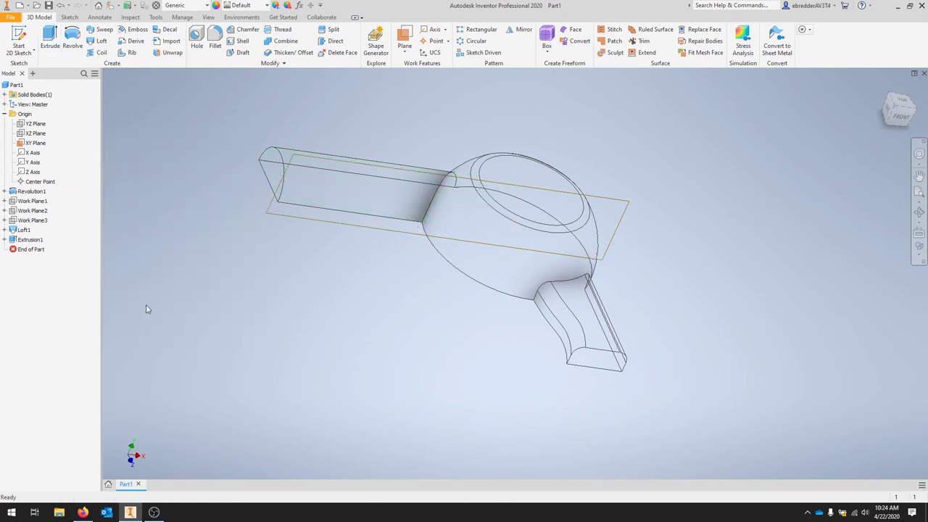
Display the model as Shaded with Edges and hide the XY Plane.
{"action": "left_click", "coordinate": [919, 257]}
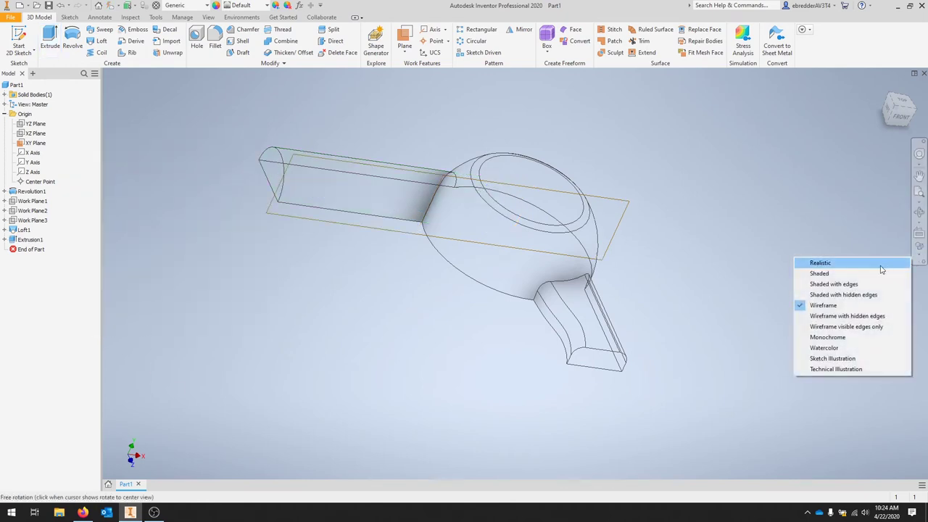
{"action": "left_click", "coordinate": [844, 287]}
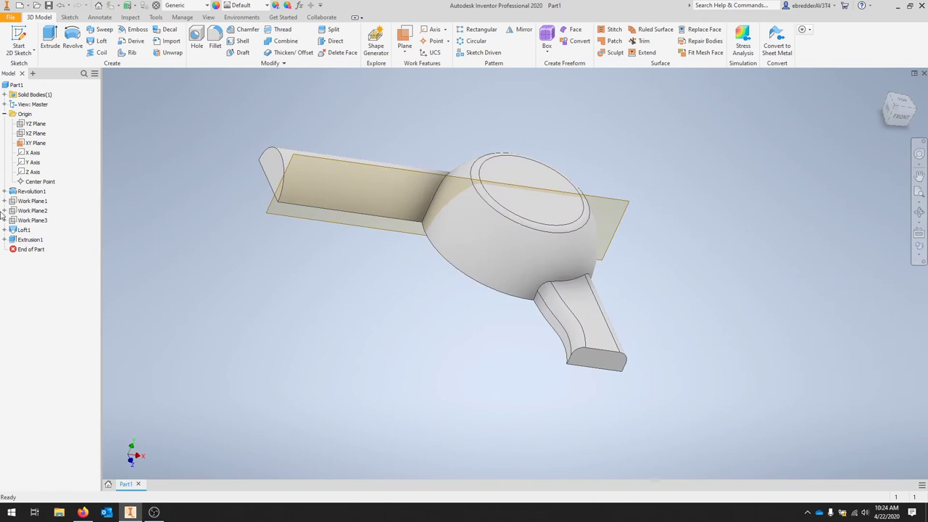
{"action": "middle_click_drag", "start_coordinate": [243, 263], "coordinate": [242, 288], "text": "shift"}
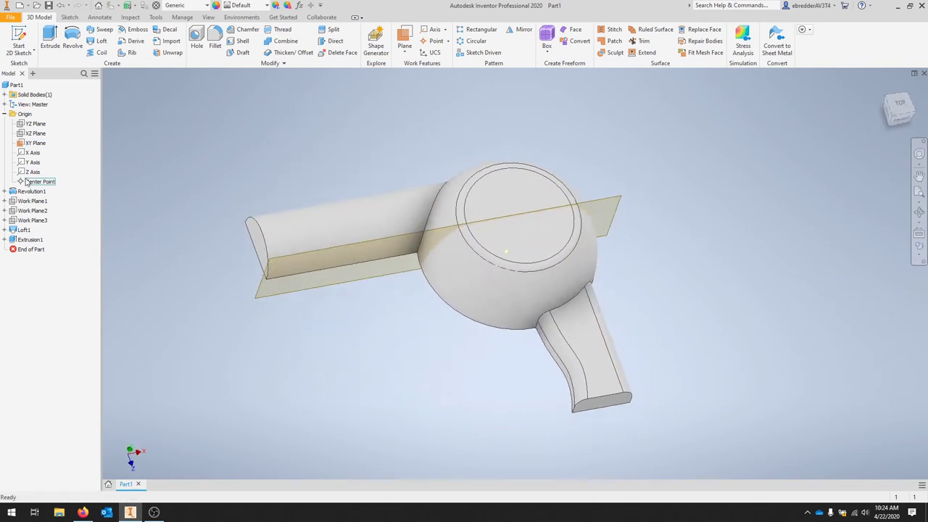
{"action": "right_click", "coordinate": [34, 142]}
{"action": "left_click", "coordinate": [55, 203]}
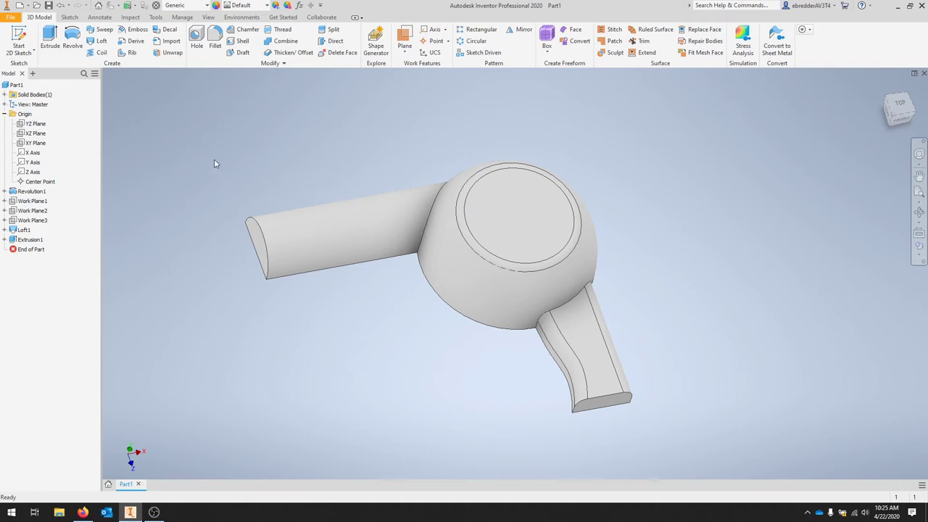
Fillet the handle's end edges and the junctions of the handle and the semicircular tube with the dome at 0.15 in radius.
{"action": "left_click", "coordinate": [215, 39]}
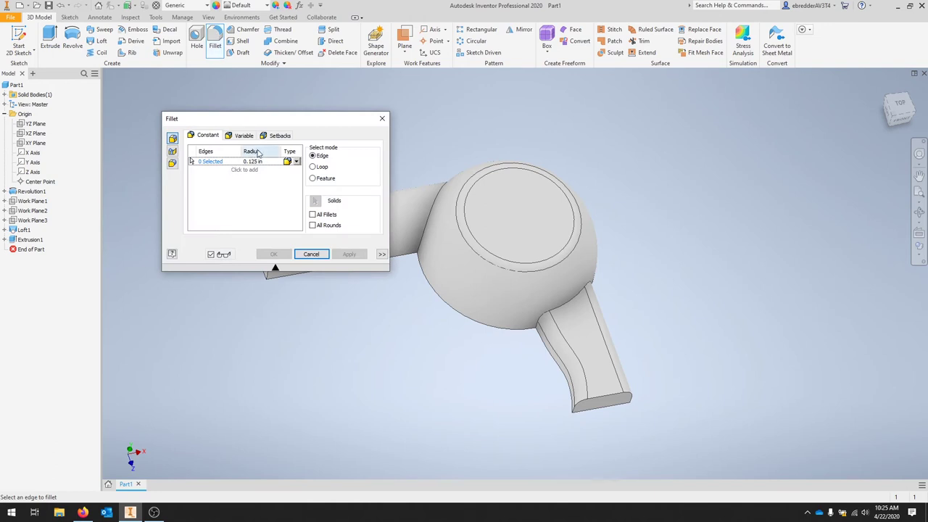
{"action": "left_click_drag", "start_coordinate": [266, 124], "coordinate": [171, 103]}
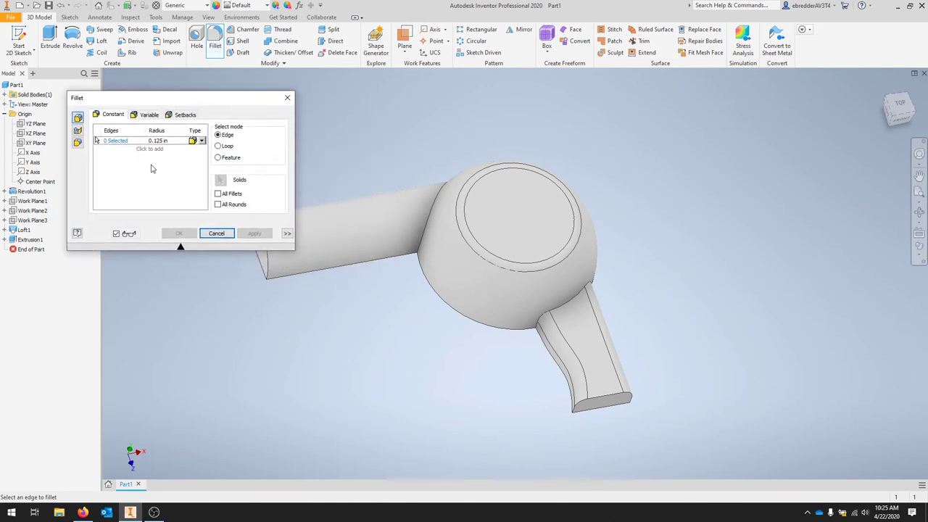
{"action": "left_click", "coordinate": [160, 140]}
{"action": "left_click", "coordinate": [167, 139]}
{"action": "left_click", "coordinate": [179, 190]}
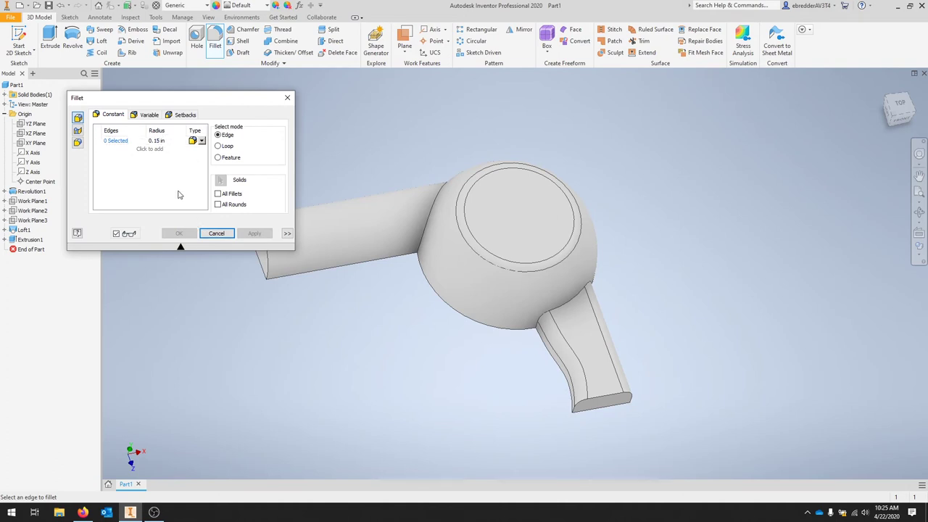
{"action": "left_click", "coordinate": [614, 404]}
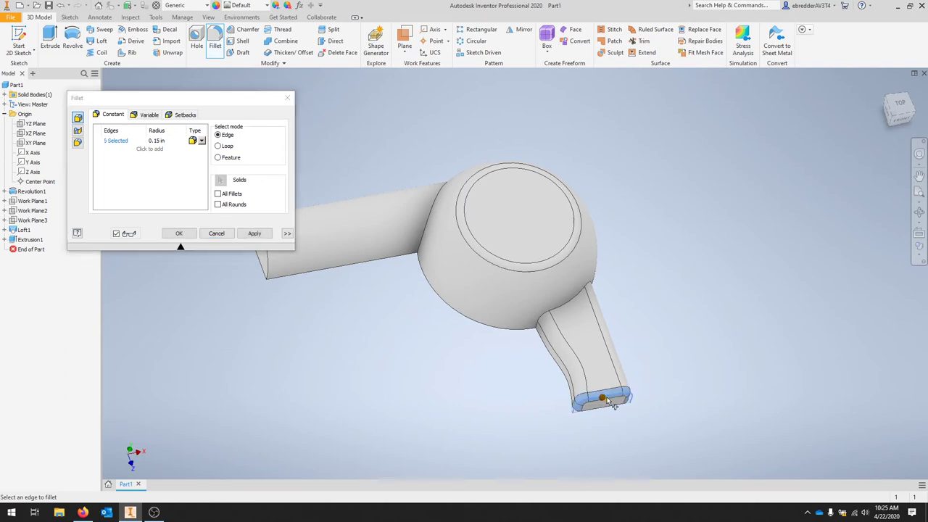
{"action": "left_click", "coordinate": [571, 311]}
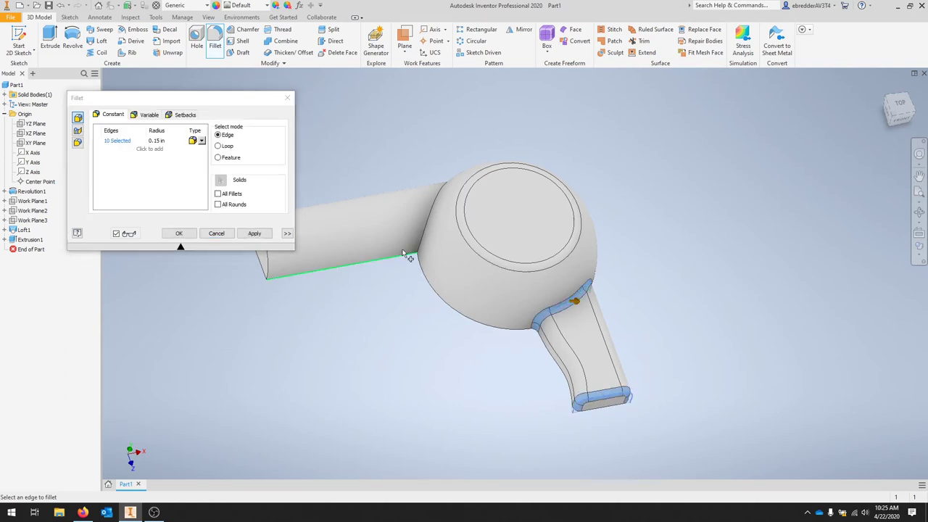
{"action": "left_click", "coordinate": [427, 232]}
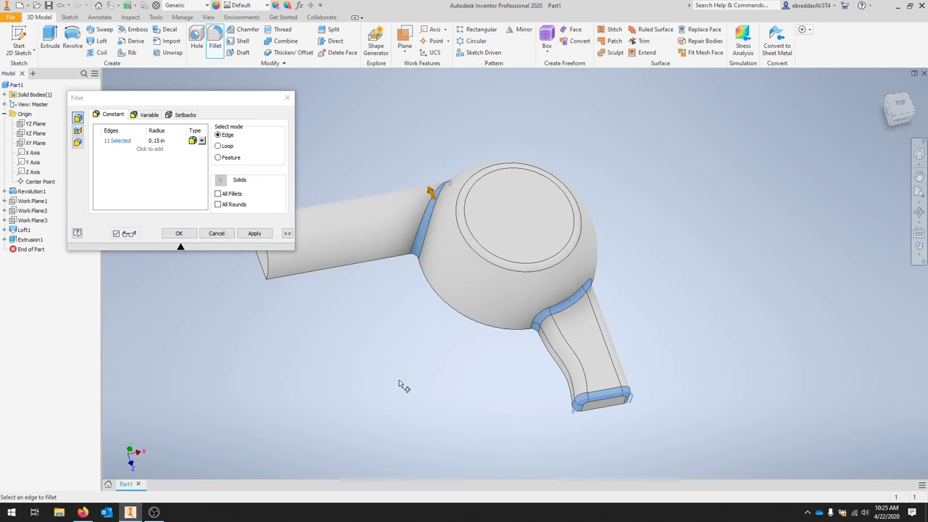
{"action": "left_click", "coordinate": [246, 235]}
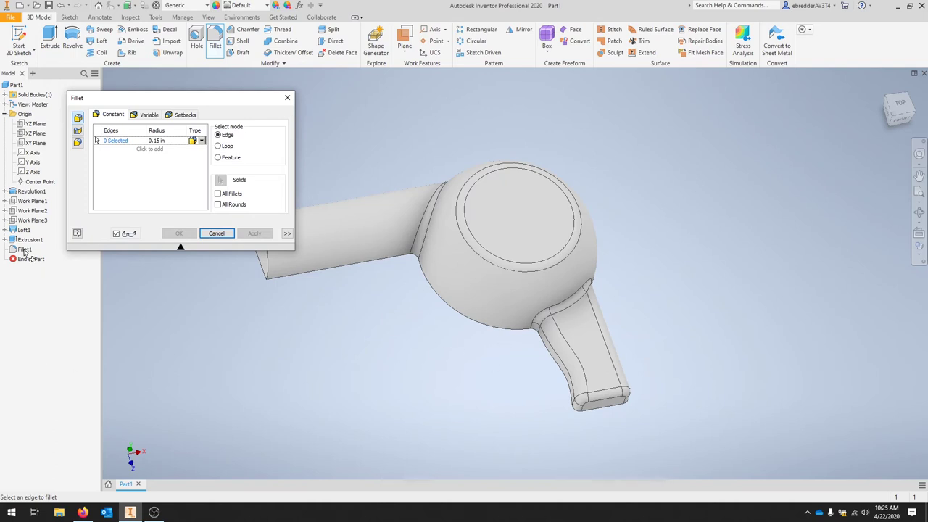
{"action": "left_click", "coordinate": [287, 97]}
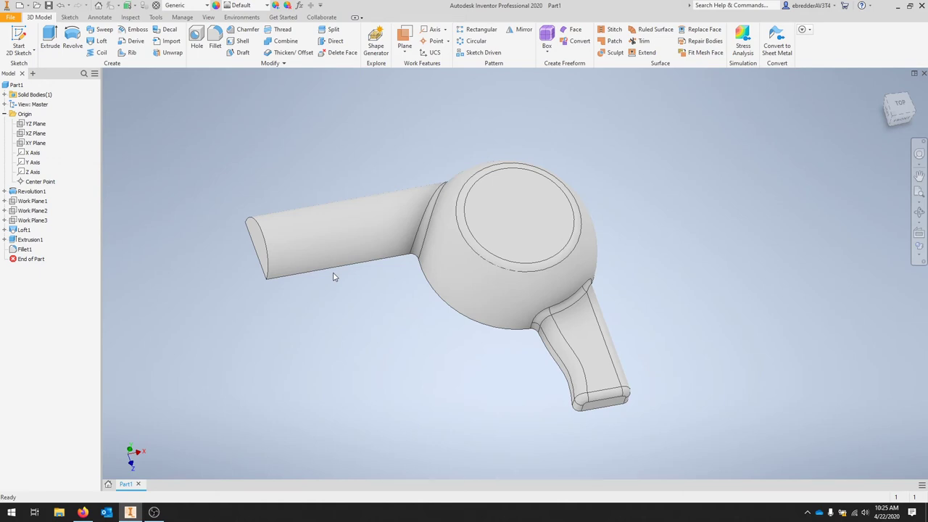
Shell the body to a 0.125 in wall thickness, removing the flat underside face and the semicircular end face of the tube.
{"action": "middle_click_drag", "start_coordinate": [491, 375], "coordinate": [613, 398], "text": "shift"}
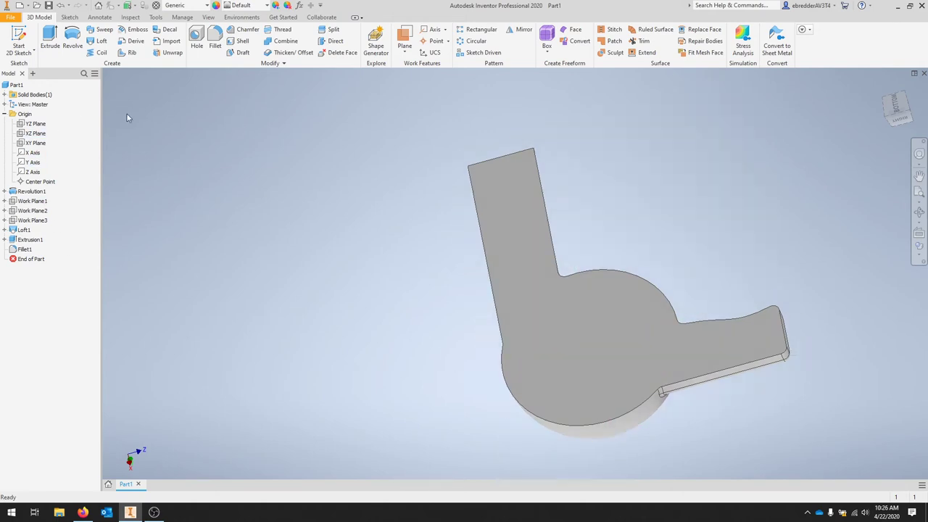
{"action": "left_click", "coordinate": [237, 41]}
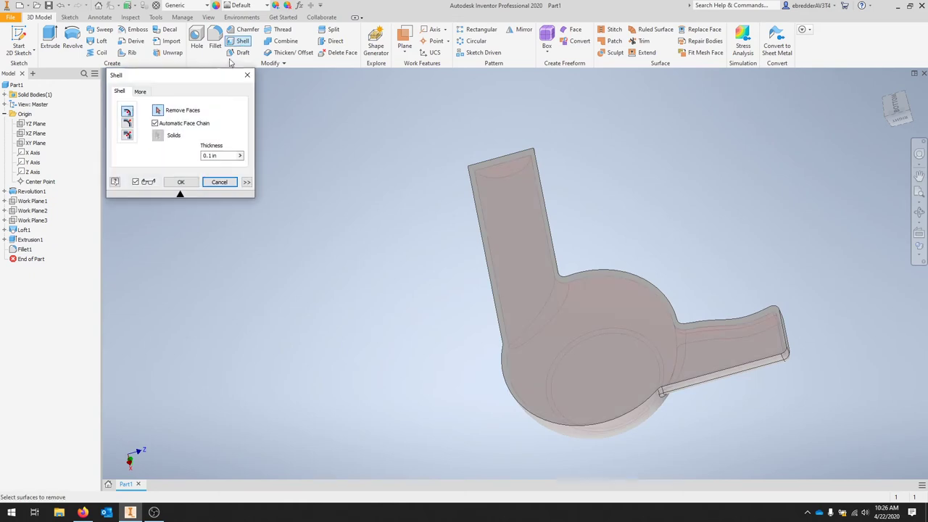
{"action": "left_click", "coordinate": [608, 349]}
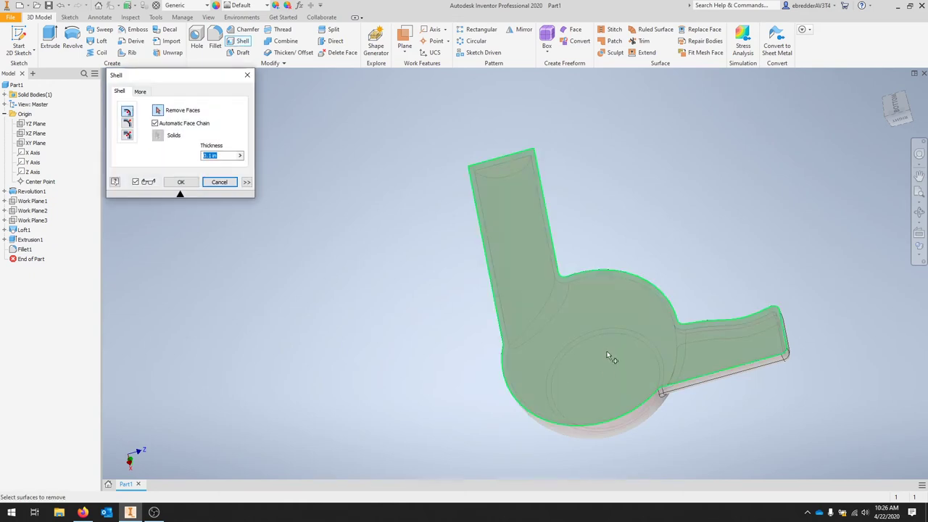
{"action": "middle_click_drag", "start_coordinate": [576, 216], "coordinate": [578, 285], "text": "shift"}
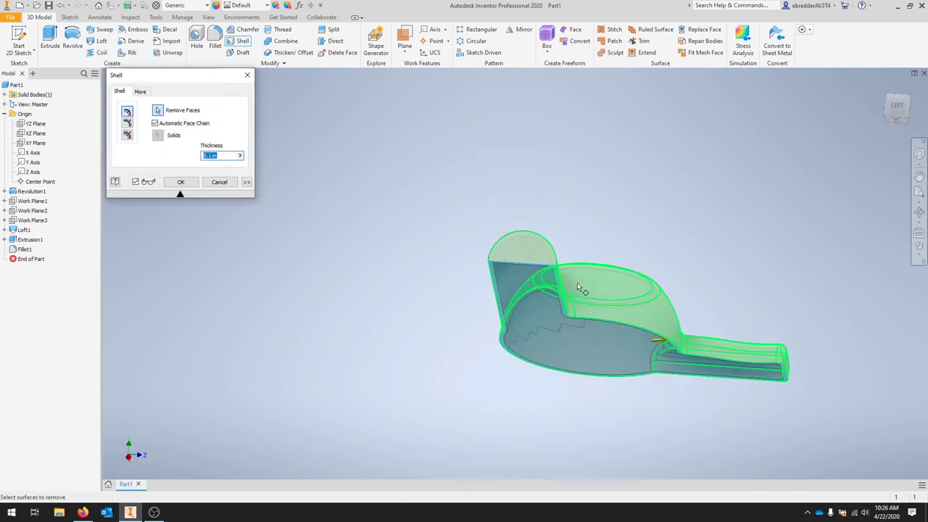
{"action": "left_click", "coordinate": [537, 254]}
{"action": "left_click", "coordinate": [226, 155]}
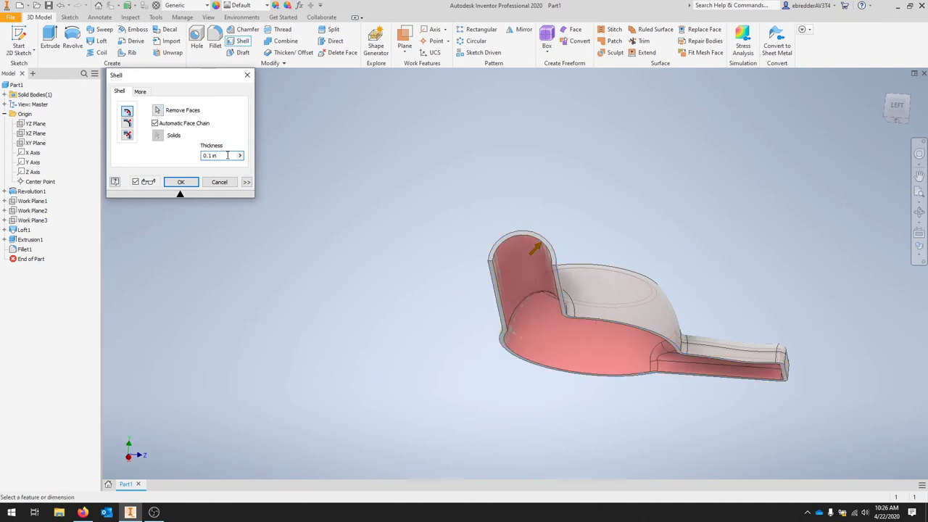
{"action": "type", "text": "25"}
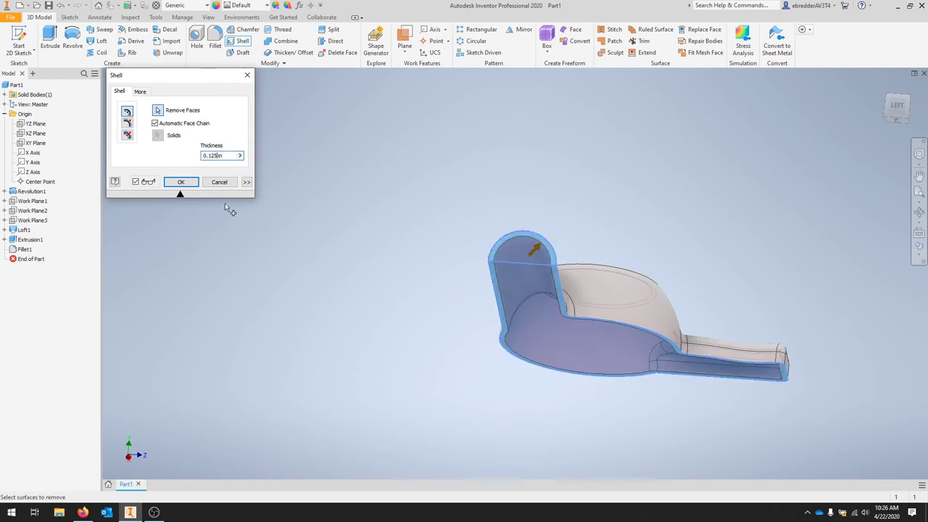
{"action": "left_click", "coordinate": [180, 181]}
Start a sketch on the dome's flat top face and draw a small horizontal rectangle, about 0.19 in tall, to the upper right of the center.
{"action": "middle_click_drag", "start_coordinate": [715, 431], "coordinate": [597, 365], "text": "shift"}
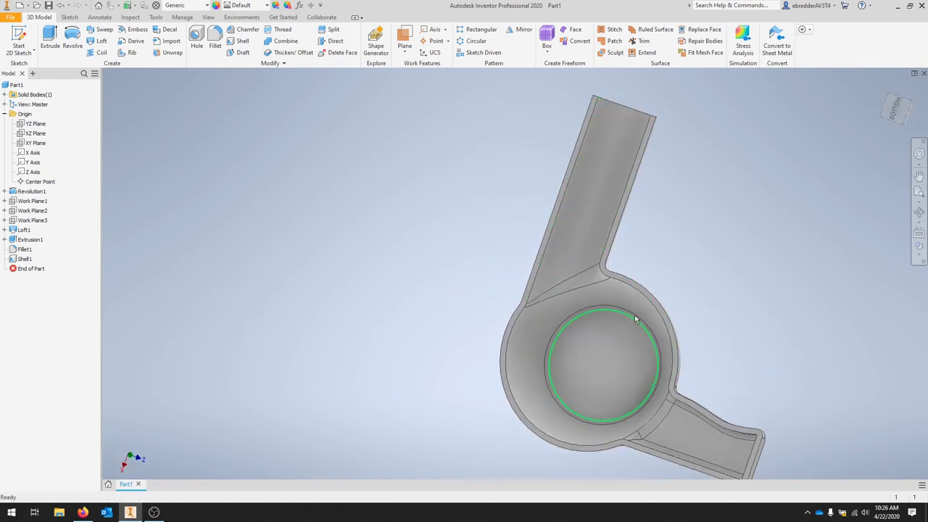
{"action": "middle_click_drag", "start_coordinate": [764, 307], "coordinate": [737, 265], "text": "shift"}
{"action": "left_click", "coordinate": [884, 89]}
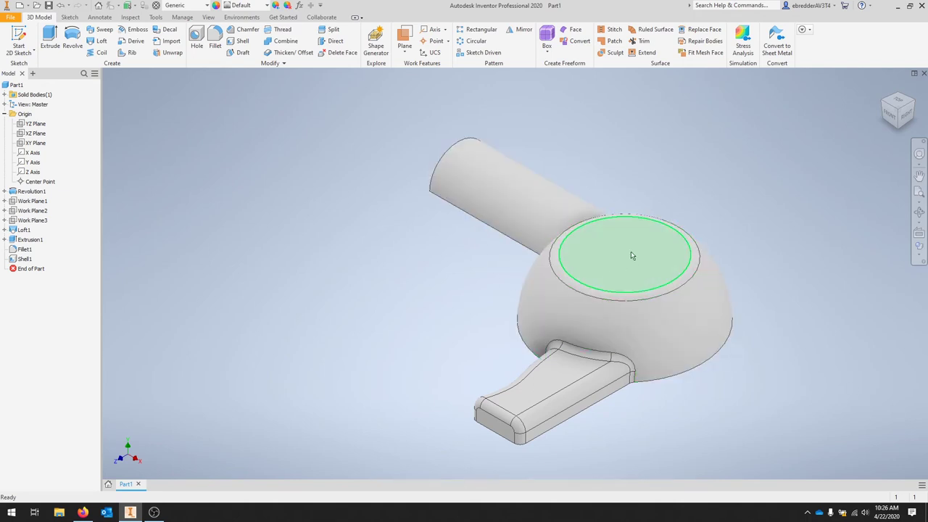
{"action": "mouse_move", "coordinate": [631, 255]}
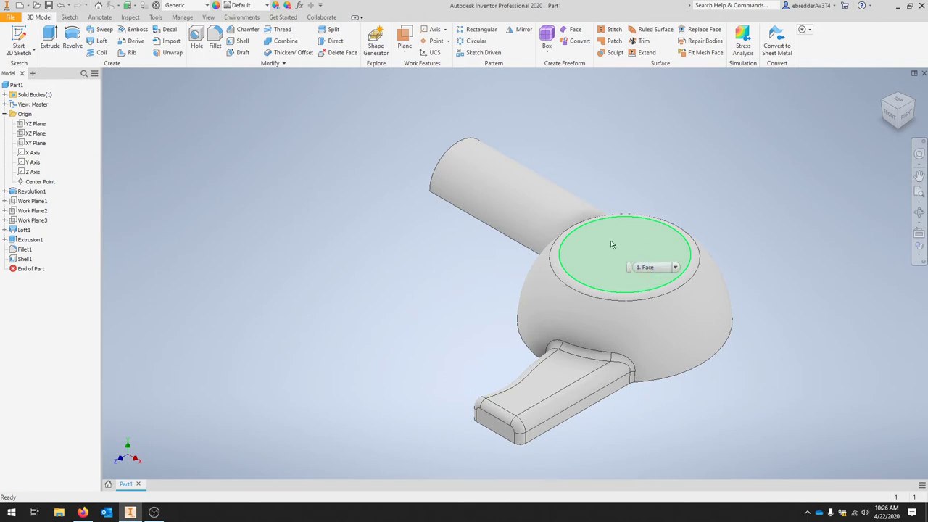
{"action": "left_click", "coordinate": [19, 37]}
{"action": "left_click", "coordinate": [651, 250]}
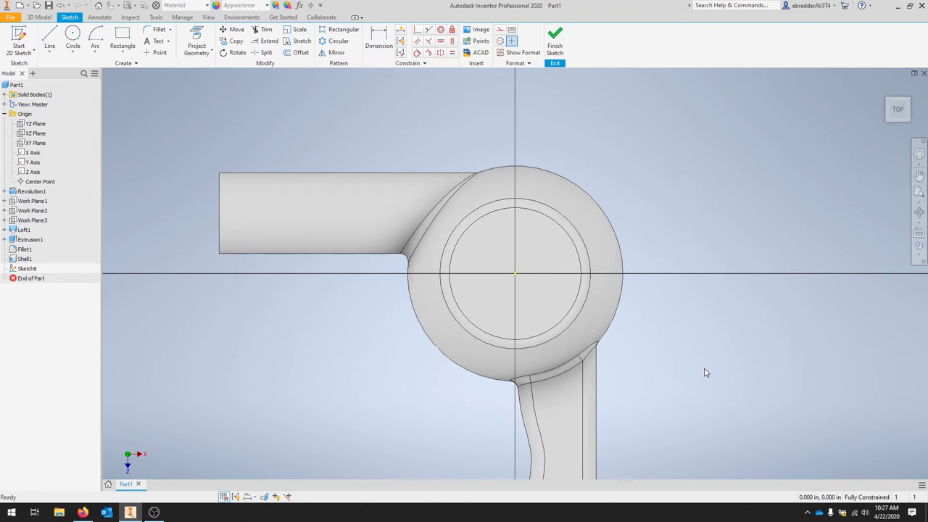
{"action": "left_click", "coordinate": [122, 40]}
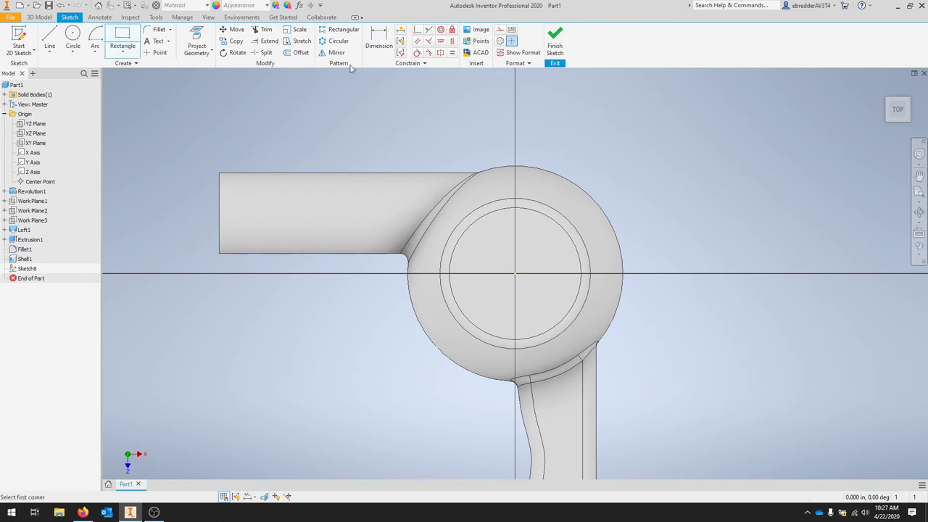
{"action": "left_click", "coordinate": [579, 211]}
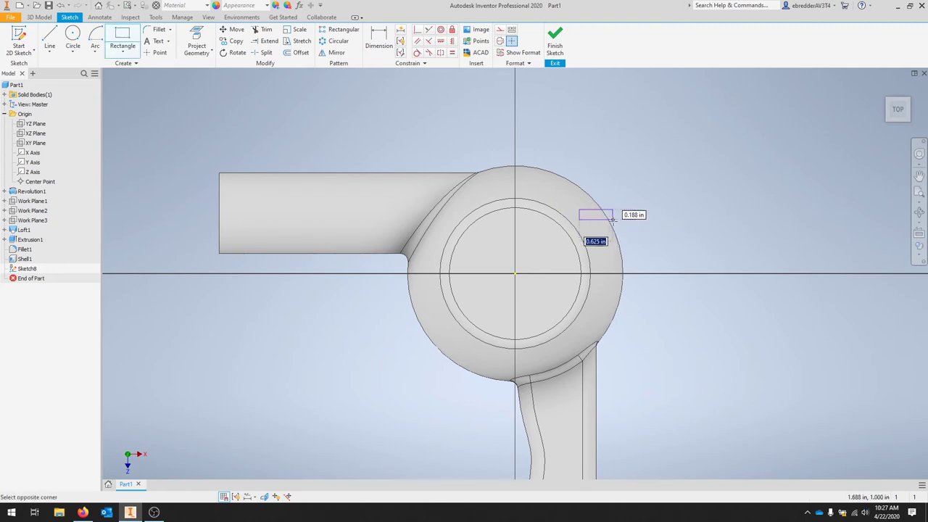
{"action": "left_click", "coordinate": [620, 221]}
Dimension the rectangle's right edge 1.45 in horizontally and its top edge 1.17 in vertically from the dome's center point.
{"action": "key", "text": "d"}
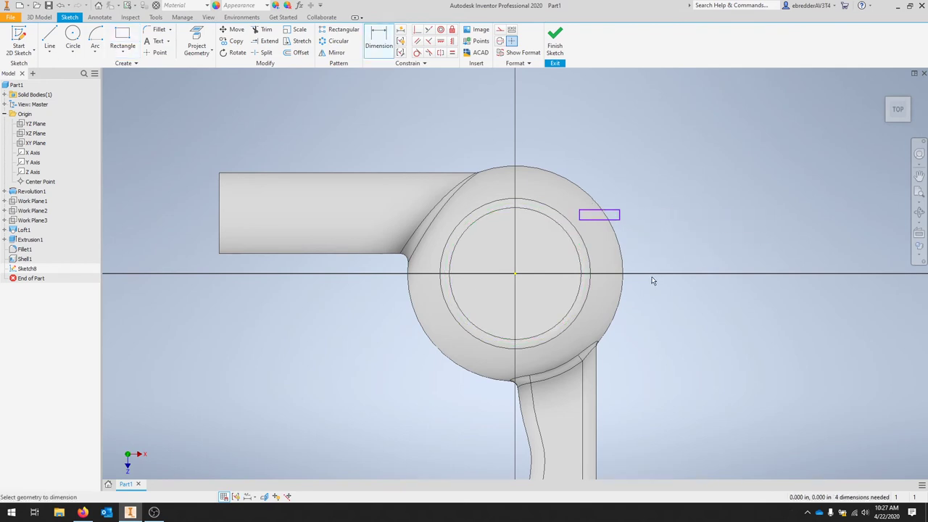
{"action": "left_click", "coordinate": [620, 214]}
{"action": "left_click", "coordinate": [515, 274]}
{"action": "left_click", "coordinate": [570, 151]}
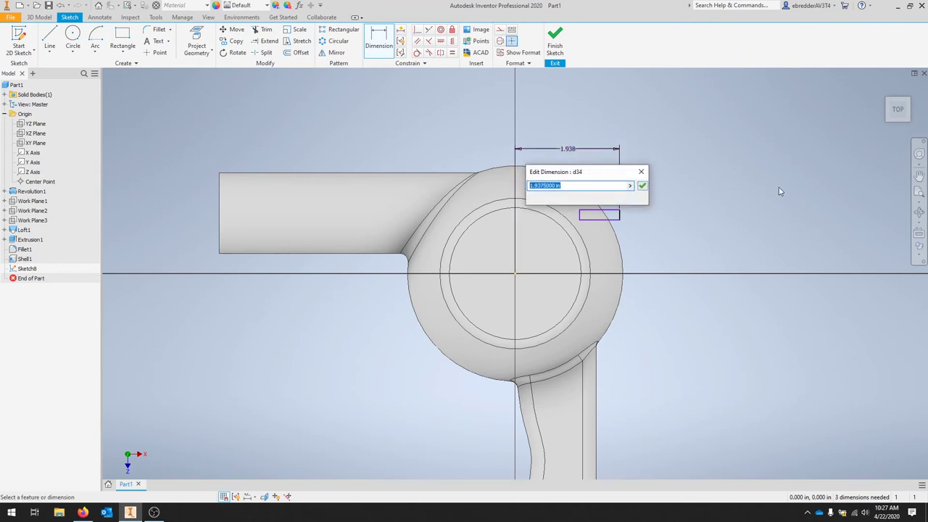
{"action": "type", "text": "1.45"}
{"action": "key", "text": "Return"}
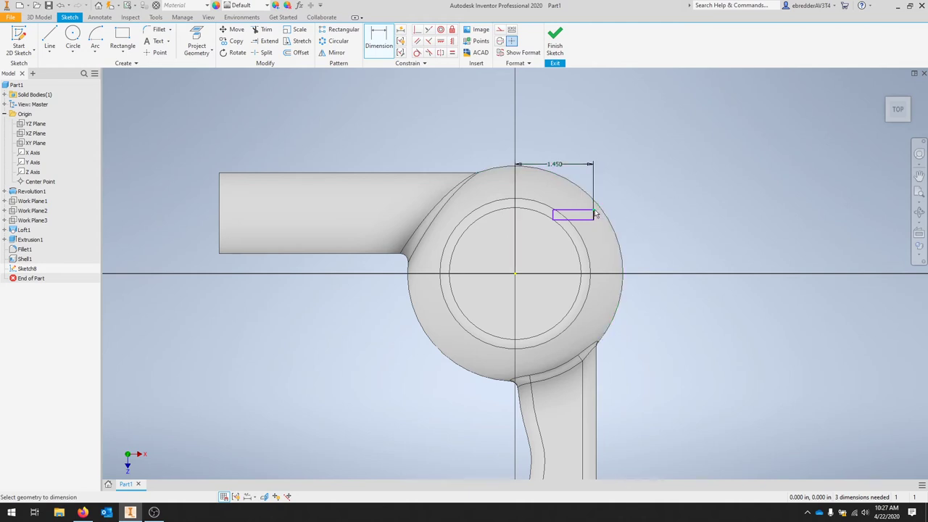
{"action": "left_click", "coordinate": [517, 277]}
{"action": "left_click", "coordinate": [666, 244]}
{"action": "type", "text": "1.17"}
{"action": "key", "text": "Return"}
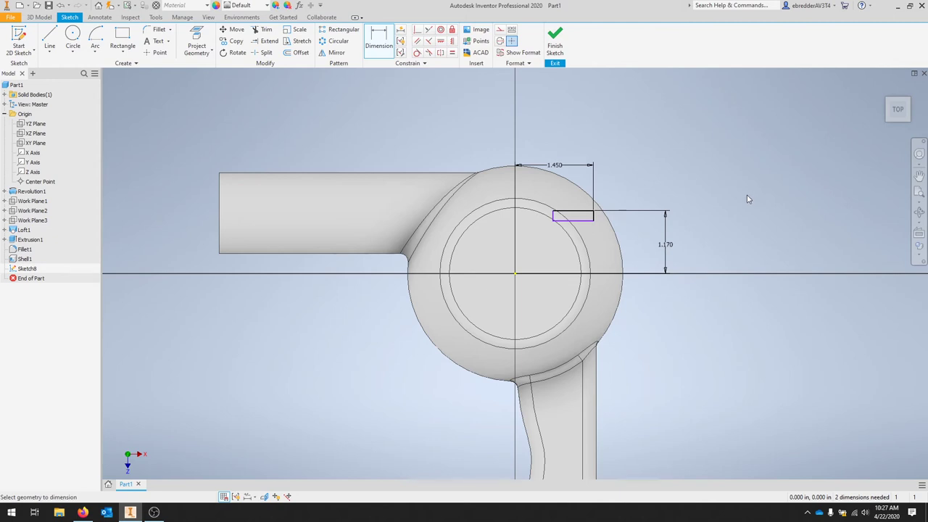
Dimension the rectangle as 0.5 in wide and 0.125 in high.
{"action": "left_click", "coordinate": [582, 227]}
{"action": "type", "text": ".5"}
{"action": "key", "text": "Return"}
{"action": "left_click", "coordinate": [593, 218]}
{"action": "left_click", "coordinate": [623, 217]}
{"action": "type", "text": ".125"}
{"action": "key", "text": "Return"}
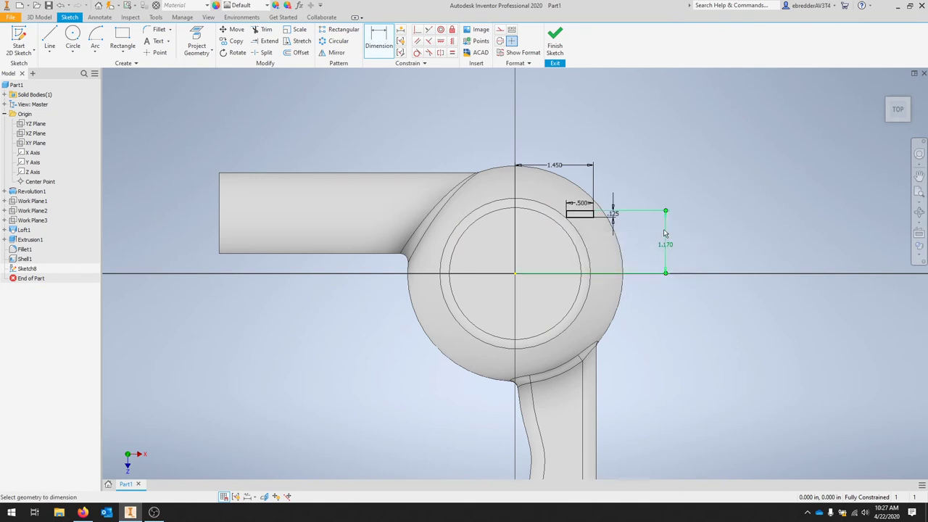
{"action": "key", "text": "Escape"}
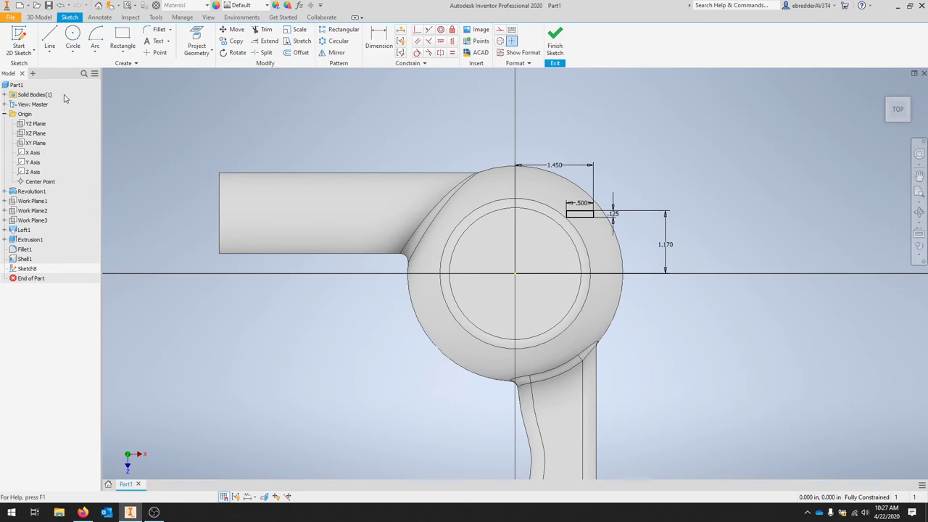
Extrude the small rectangle as a cut 0.13 in deep, down into the dome.
{"action": "key", "text": "e"}
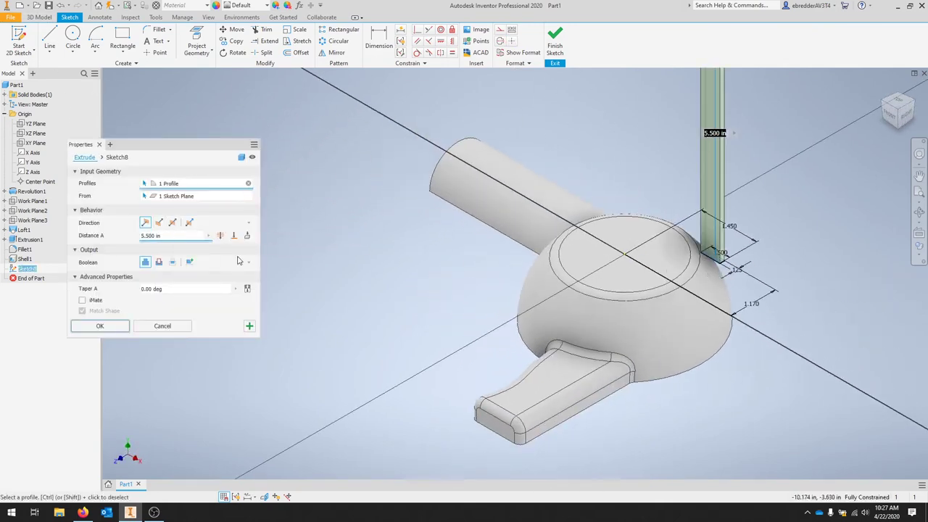
{"action": "left_click", "coordinate": [159, 261]}
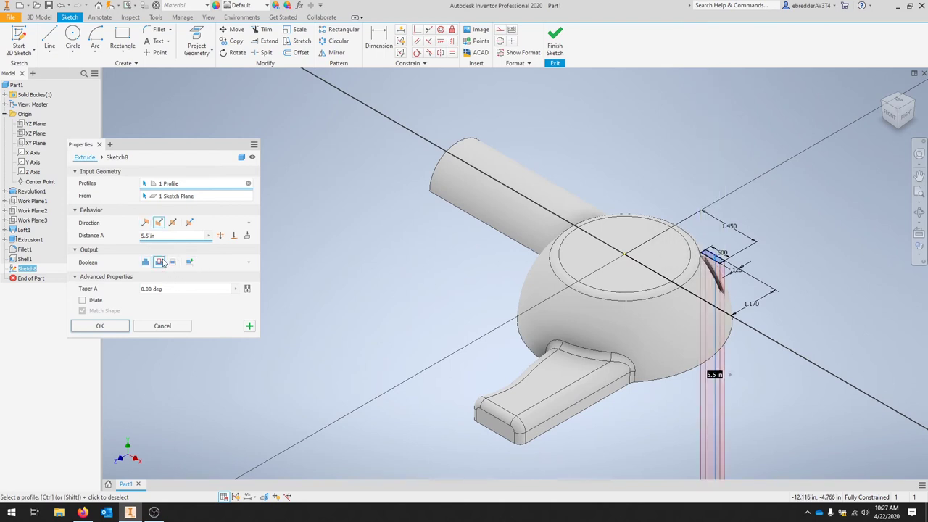
{"action": "type", "text": ".13"}
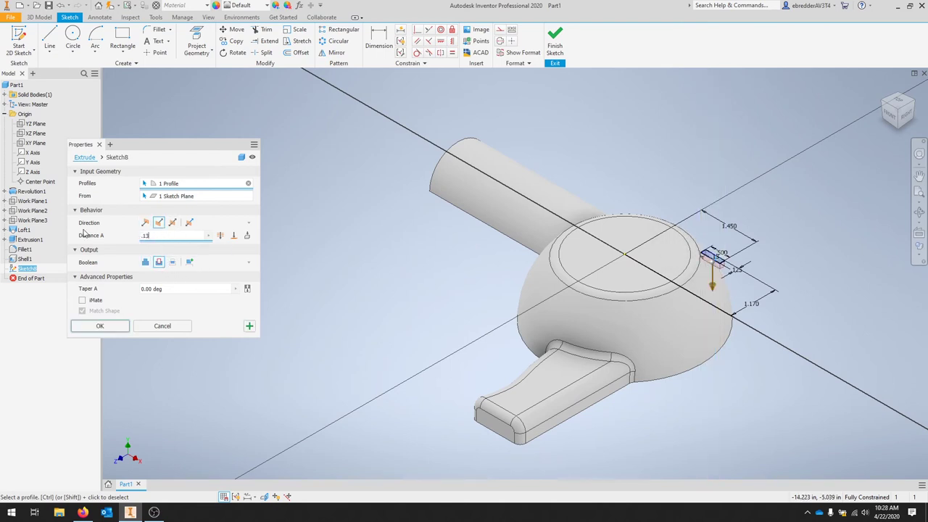
{"action": "scroll", "coordinate": [723, 269], "scroll_direction": "up", "scroll_amount": 5}
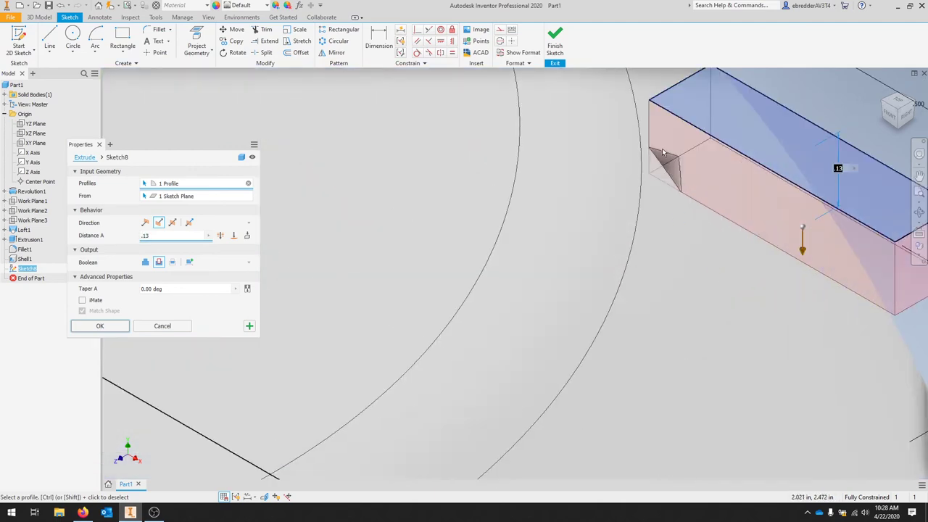
{"action": "scroll", "coordinate": [672, 214], "scroll_direction": "down", "scroll_amount": 5}
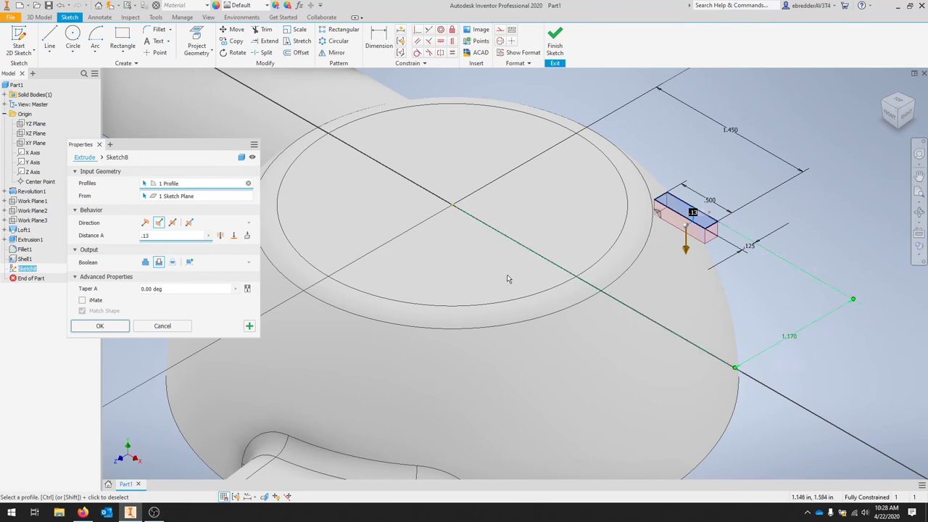
{"action": "left_click", "coordinate": [101, 327]}
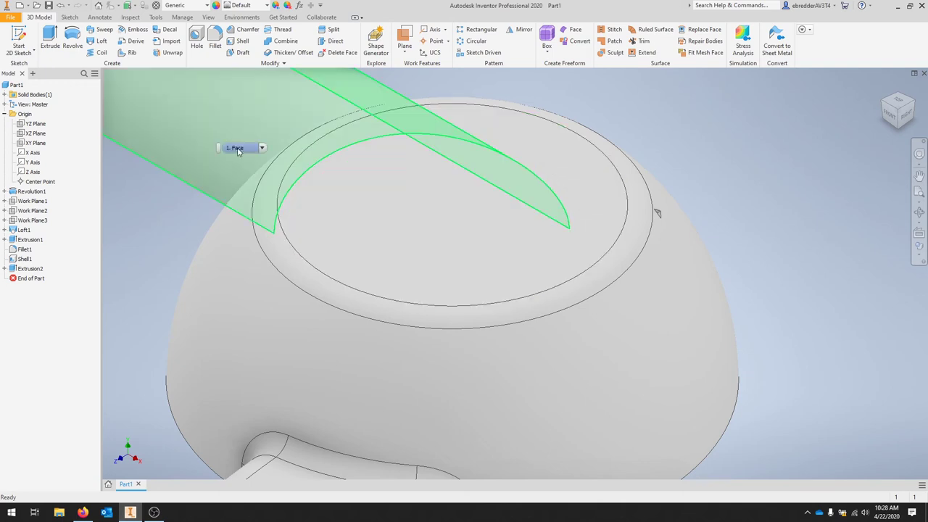
Set up a rectangular pattern of the small cut, with direction 1 along the tube's lower edge and direction 2 along the handle's bottom edge.
{"action": "left_click", "coordinate": [478, 32]}
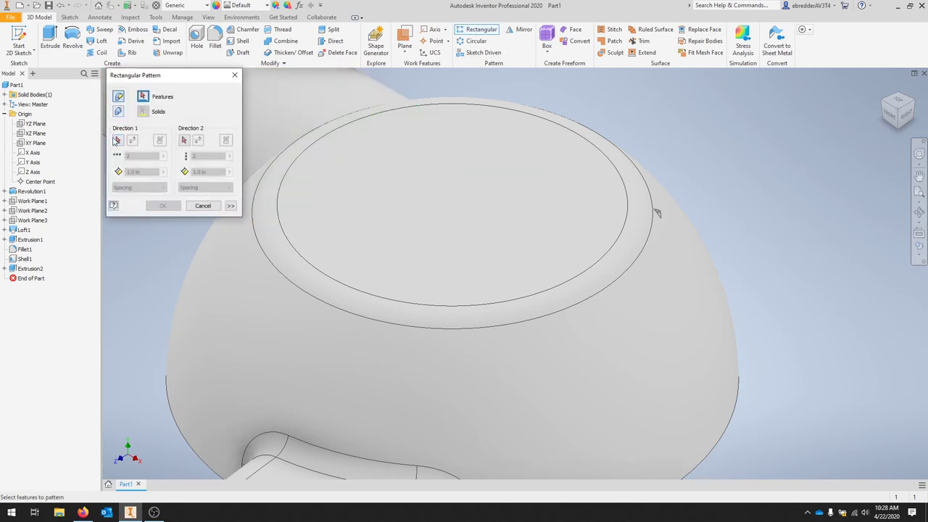
{"action": "left_click", "coordinate": [33, 274]}
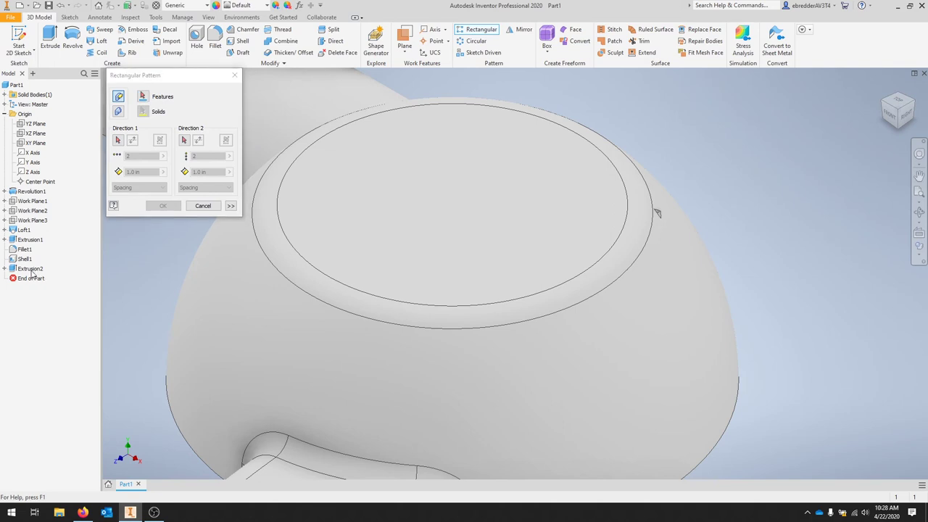
{"action": "left_click", "coordinate": [33, 270]}
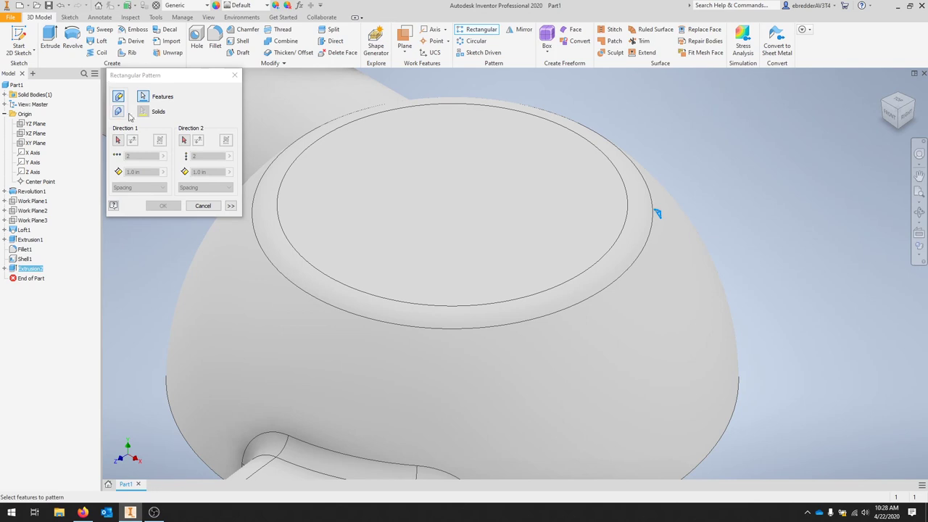
{"action": "left_click", "coordinate": [118, 141]}
{"action": "scroll", "coordinate": [261, 185], "scroll_direction": "down", "scroll_amount": 3}
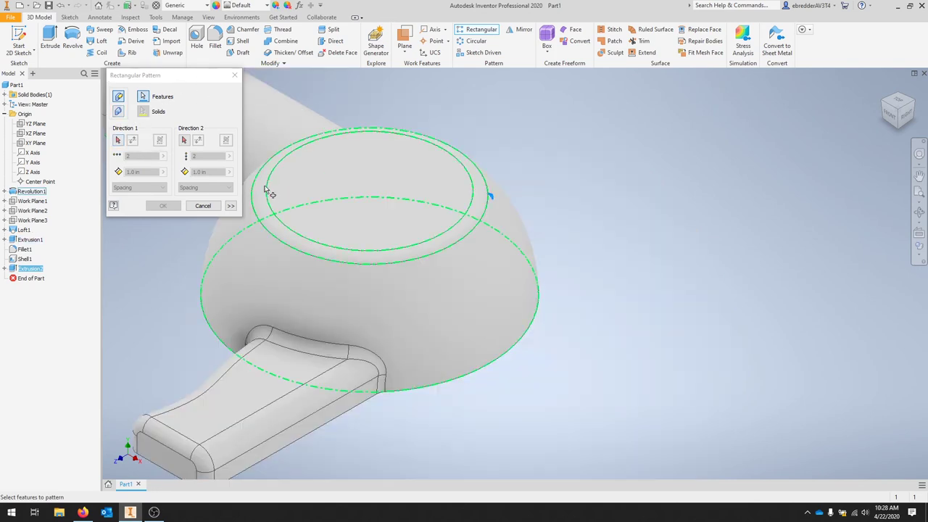
{"action": "middle_click_drag", "start_coordinate": [306, 193], "coordinate": [424, 236]}
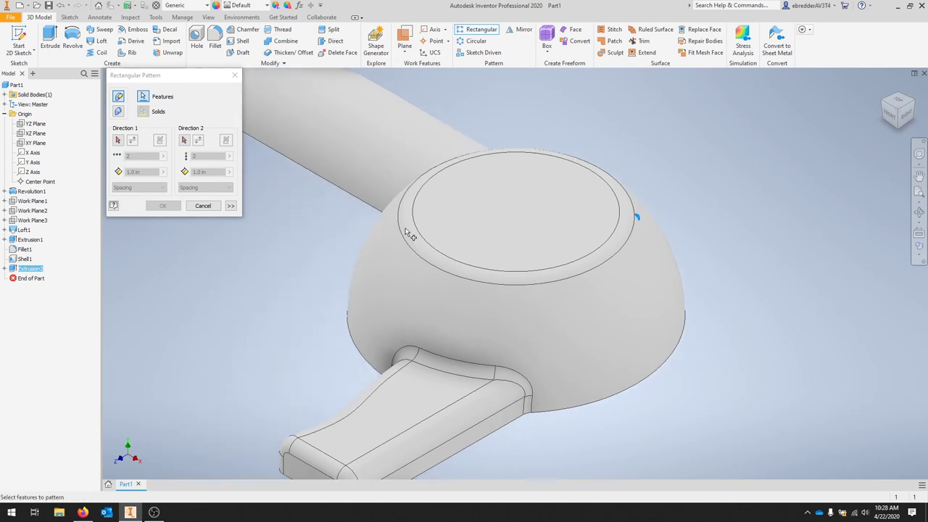
{"action": "mouse_move", "coordinate": [422, 246]}
{"action": "left_click", "coordinate": [118, 141]}
{"action": "left_click", "coordinate": [323, 181]}
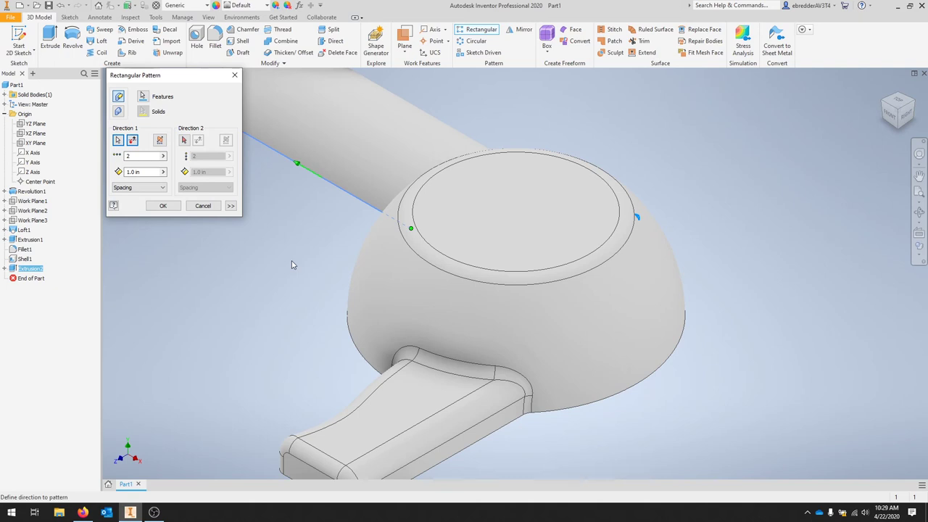
{"action": "left_click", "coordinate": [184, 140]}
{"action": "left_click", "coordinate": [500, 435]}
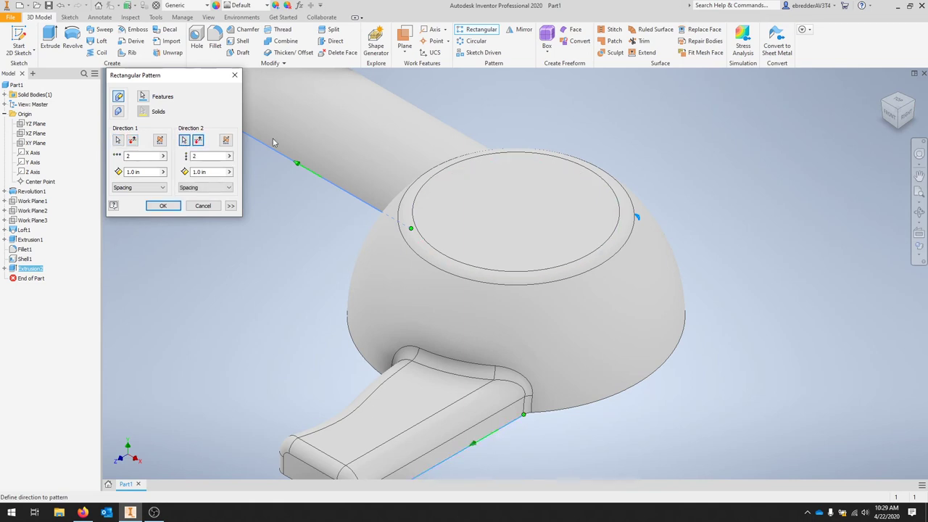
Set direction 1 of the rectangular pattern to 5 occurrences spaced 0.6 in apart.
{"action": "double_click", "coordinate": [130, 156]}
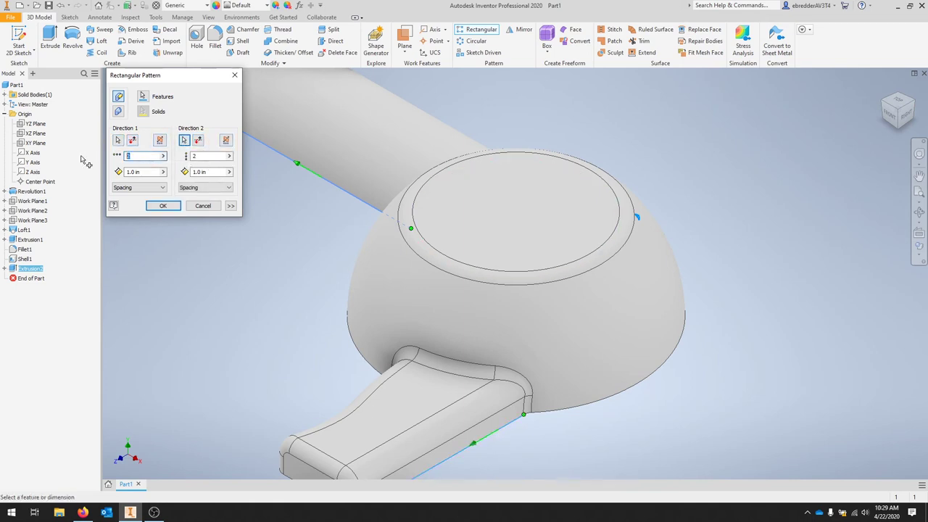
{"action": "type", "text": "5"}
{"action": "double_click", "coordinate": [145, 172]}
{"action": "type", "text": ".6"}
Set direction 2 to 10 occurrences spaced 0.25 in apart and create the pattern of vent cuts.
{"action": "double_click", "coordinate": [196, 157]}
{"action": "type", "text": "10"}
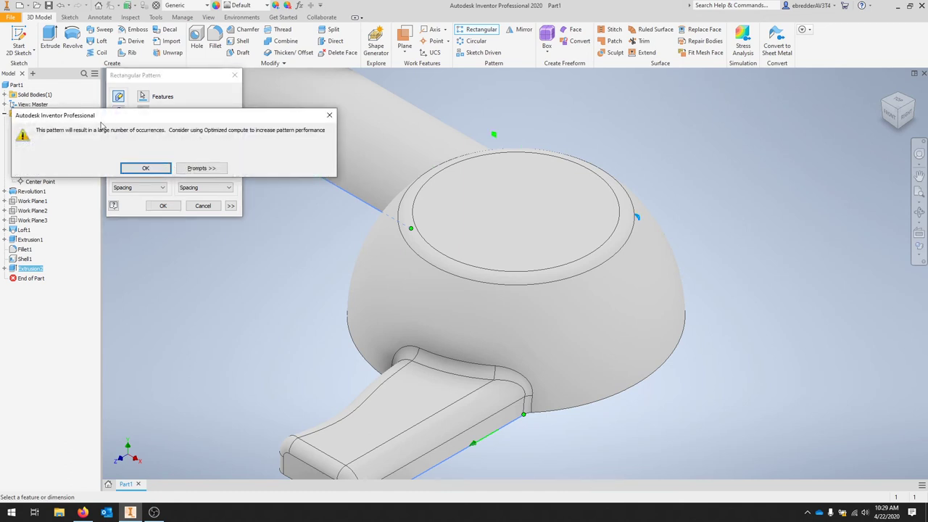
{"action": "left_click", "coordinate": [152, 169]}
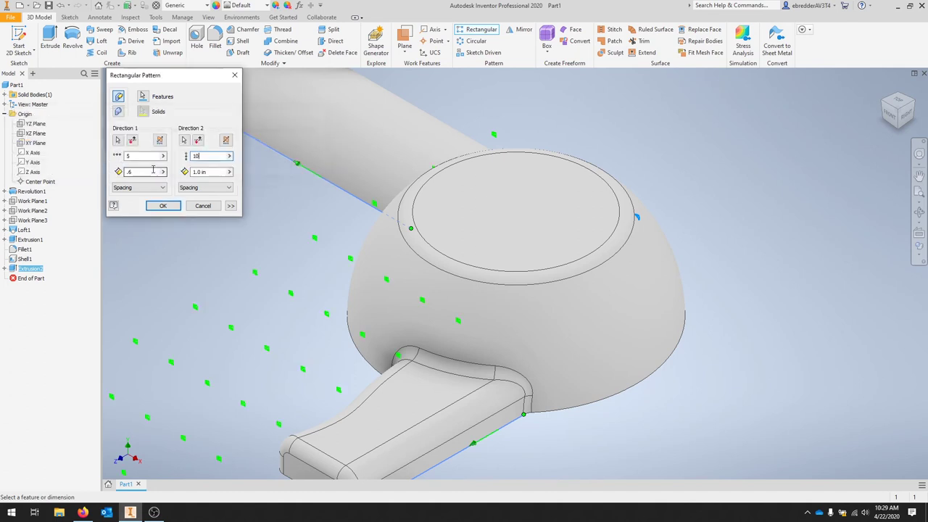
{"action": "double_click", "coordinate": [202, 172]}
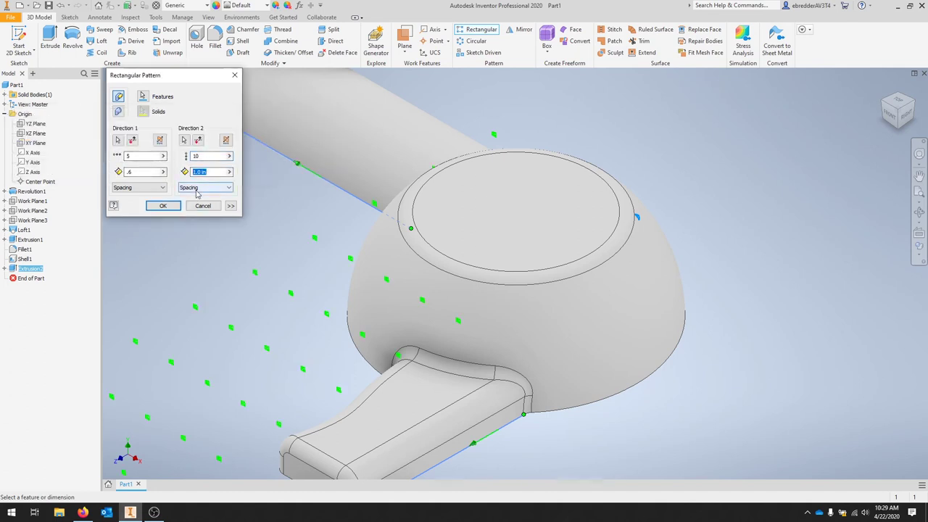
{"action": "type", "text": ".25"}
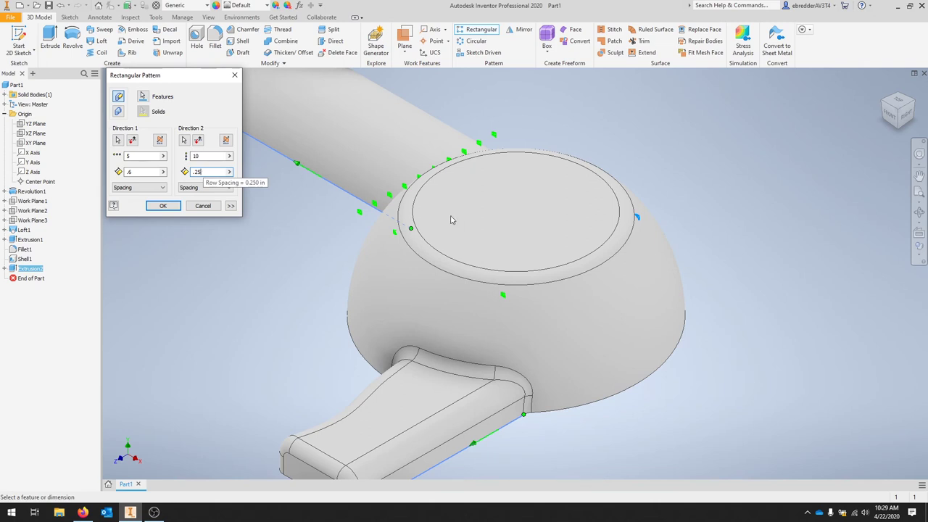
{"action": "scroll", "coordinate": [493, 217], "scroll_direction": "down", "scroll_amount": 3}
{"action": "mouse_move", "coordinate": [503, 213]}
{"action": "middle_mouse_down", "text": "shift"}
{"action": "mouse_move", "coordinate": [508, 317]}
{"action": "mouse_move", "coordinate": [516, 275]}
{"action": "mouse_move", "coordinate": [513, 315]}
{"action": "mouse_move", "coordinate": [507, 195]}
{"action": "middle_mouse_up", "text": "shift"}
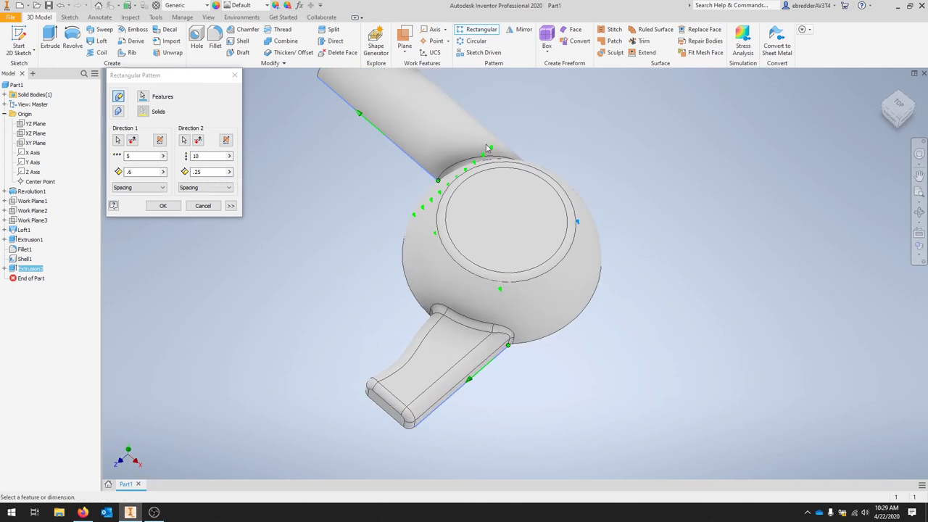
{"action": "scroll", "coordinate": [446, 210], "scroll_direction": "down", "scroll_amount": 5}
{"action": "scroll", "coordinate": [450, 177], "scroll_direction": "up", "scroll_amount": 7}
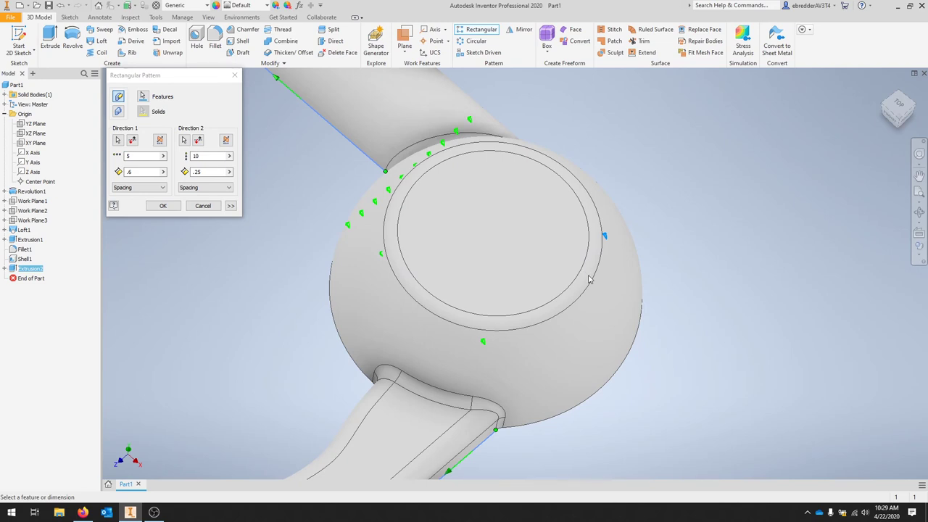
{"action": "left_click", "coordinate": [163, 205]}
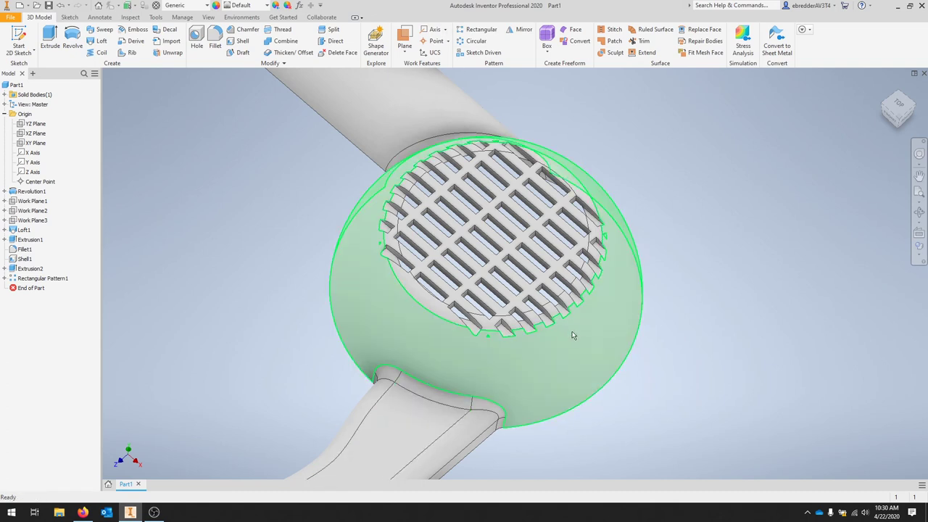
Start a sketch on the part's flat open rim face and project the tube's outer straight edge and the adjoining outer dome arc.
{"action": "mouse_move", "coordinate": [587, 348]}
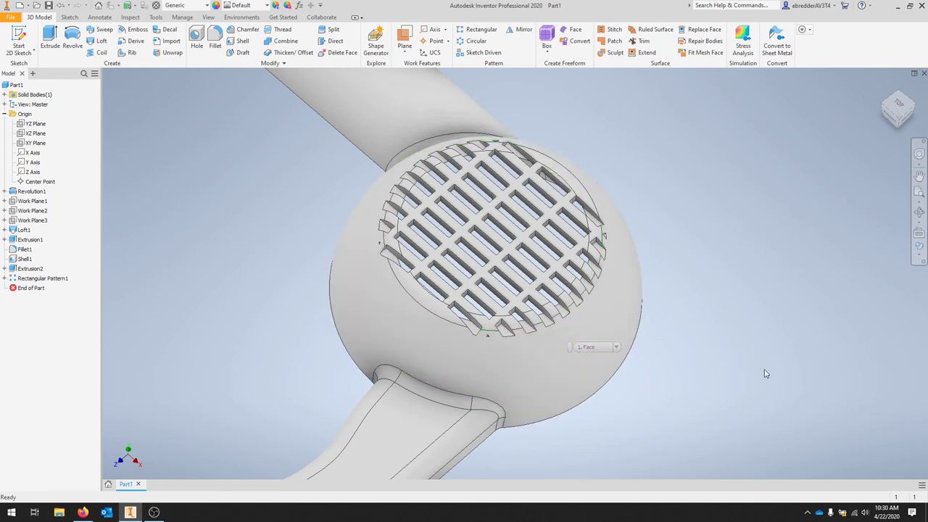
{"action": "middle_click_drag", "start_coordinate": [757, 393], "coordinate": [850, 311], "text": "shift"}
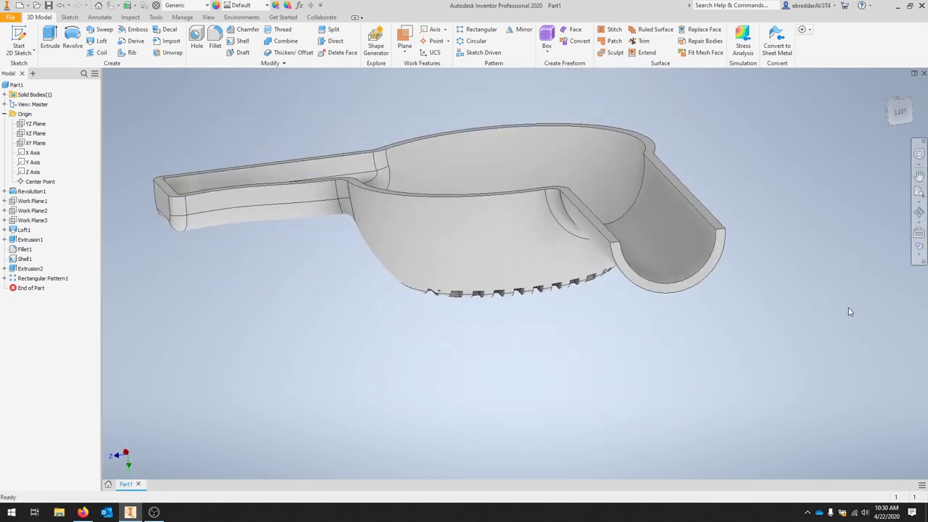
{"action": "middle_click_drag", "start_coordinate": [803, 209], "coordinate": [807, 207], "text": "shift"}
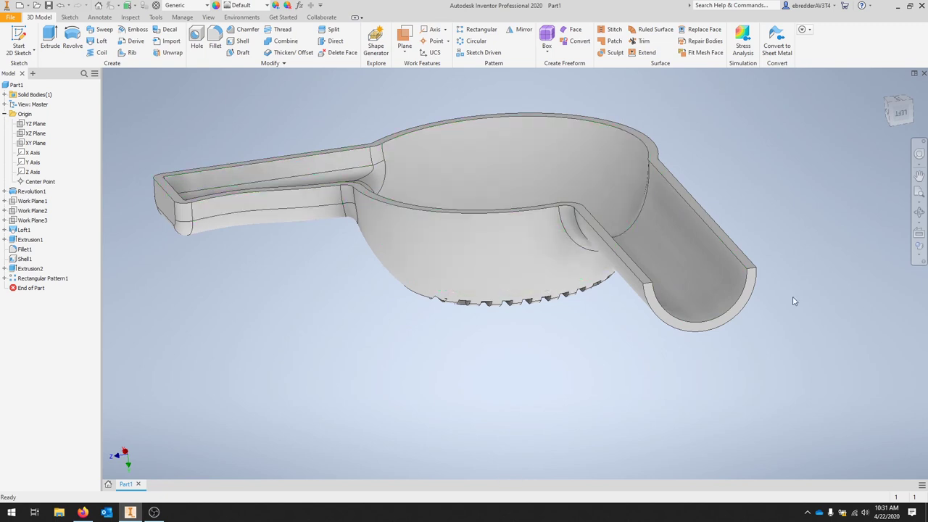
{"action": "left_click", "coordinate": [733, 250]}
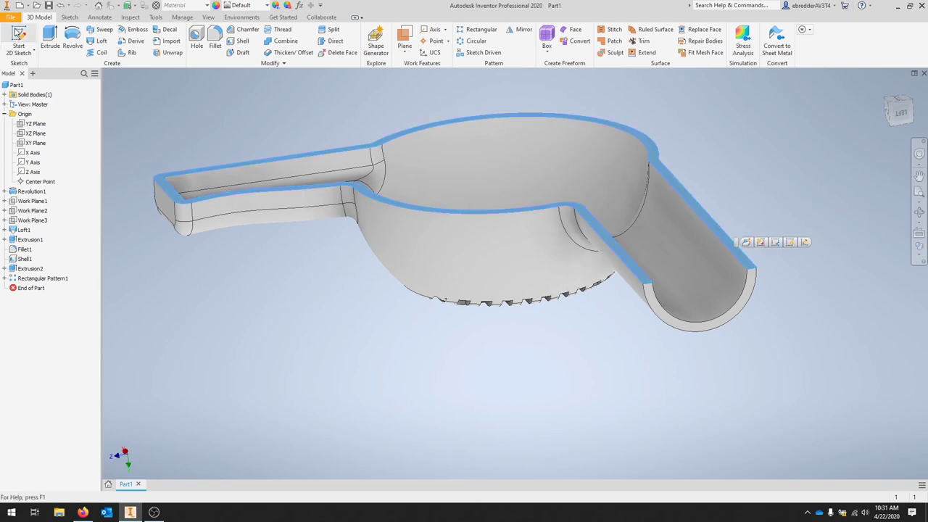
{"action": "left_click", "coordinate": [18, 34]}
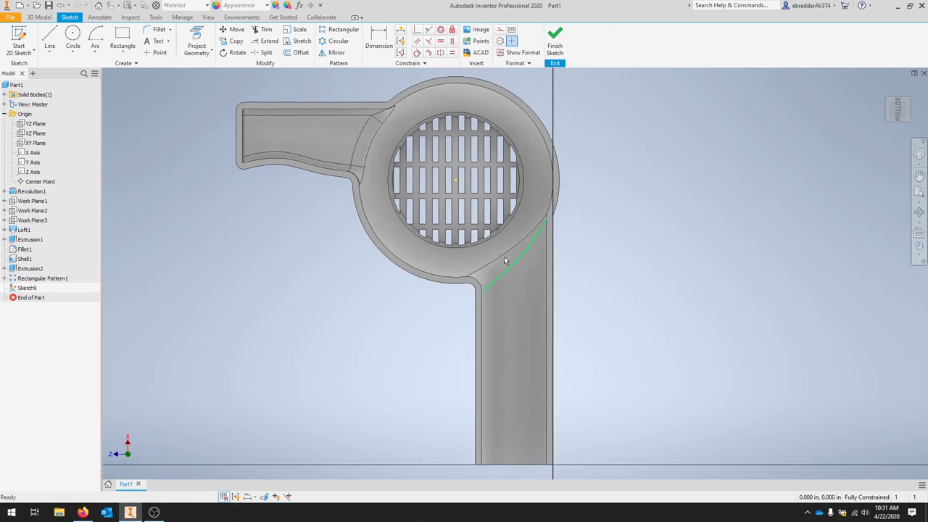
{"action": "left_click", "coordinate": [197, 42]}
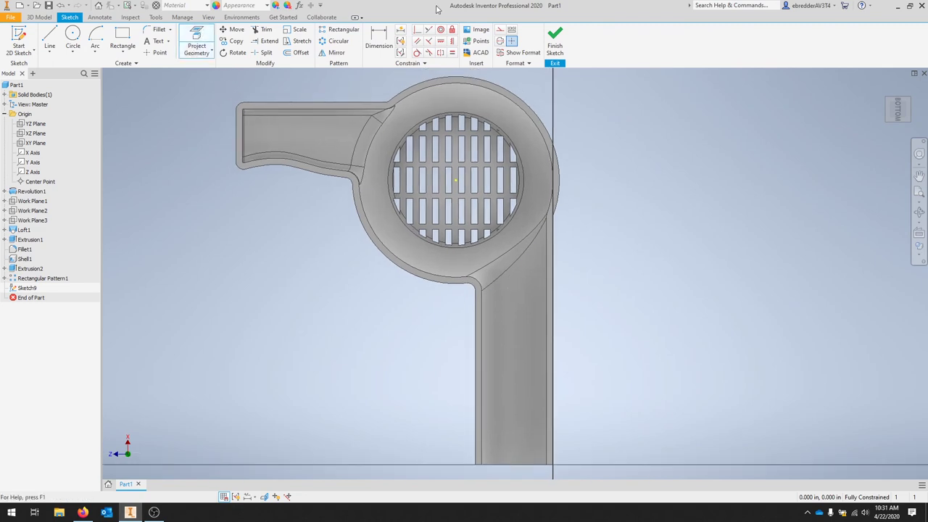
{"action": "left_click", "coordinate": [562, 161]}
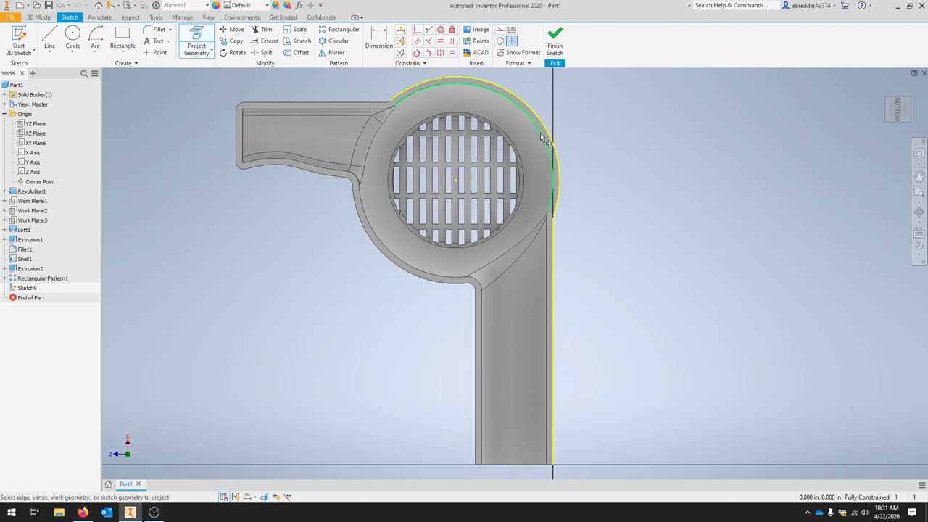
Project the handle's straight outer long edge, its rounded corner and its end edge into the rim sketch.
{"action": "scroll", "coordinate": [388, 100], "scroll_direction": "down", "scroll_amount": 5}
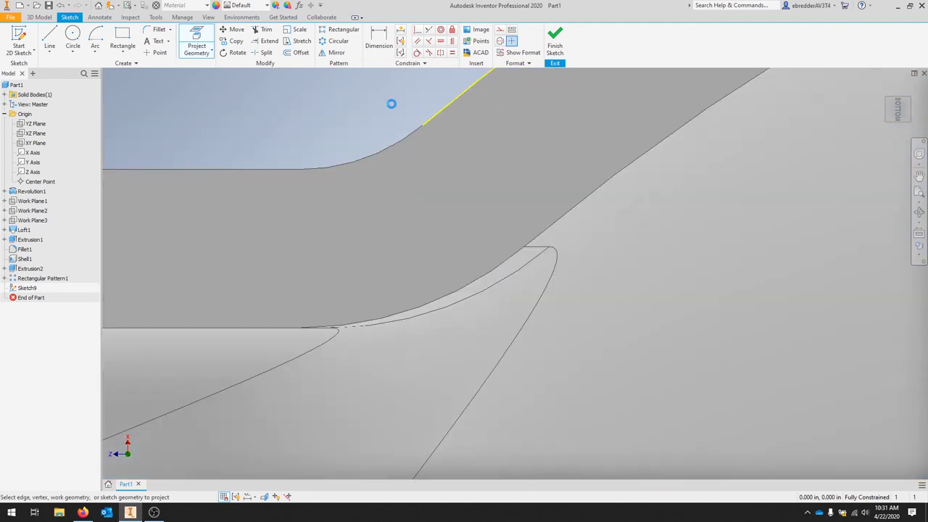
{"action": "scroll", "coordinate": [405, 135], "scroll_direction": "up", "scroll_amount": 5}
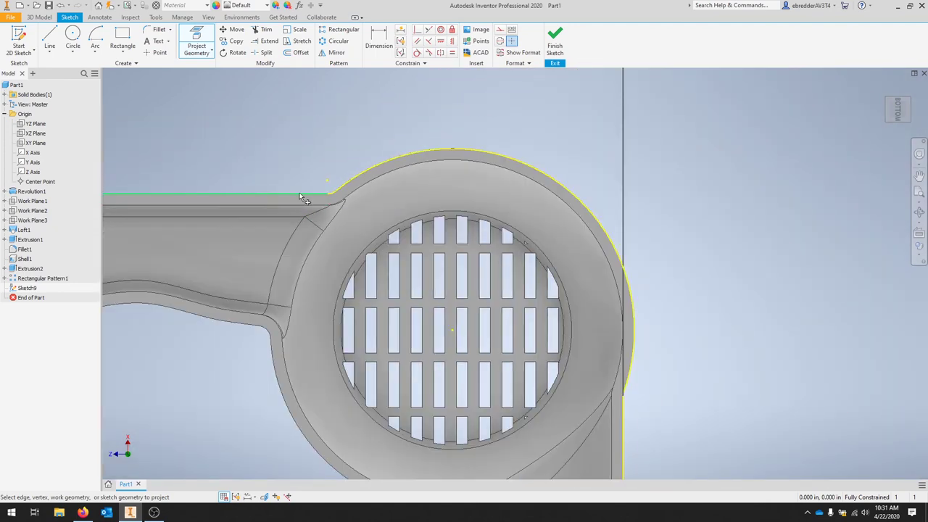
{"action": "left_click", "coordinate": [300, 196]}
{"action": "scroll", "coordinate": [299, 197], "scroll_direction": "up", "scroll_amount": 5}
{"action": "scroll", "coordinate": [267, 186], "scroll_direction": "down", "scroll_amount": 4}
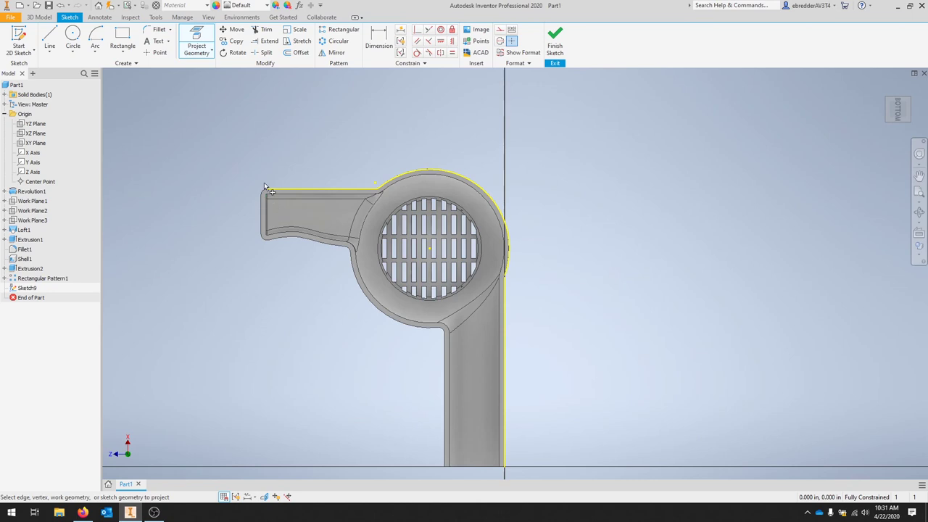
{"action": "scroll", "coordinate": [267, 181], "scroll_direction": "down", "scroll_amount": 1}
{"action": "scroll", "coordinate": [458, 273], "scroll_direction": "up", "scroll_amount": 3}
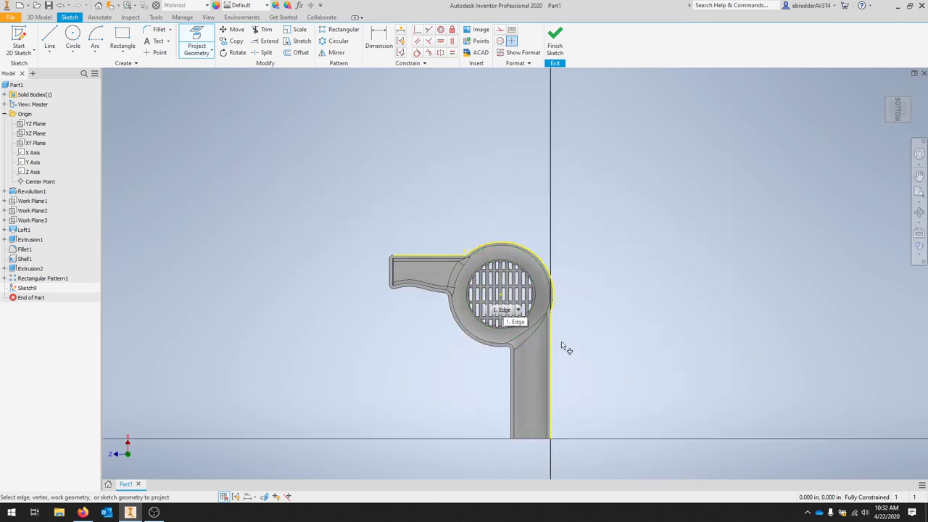
{"action": "scroll", "coordinate": [423, 272], "scroll_direction": "down", "scroll_amount": 4}
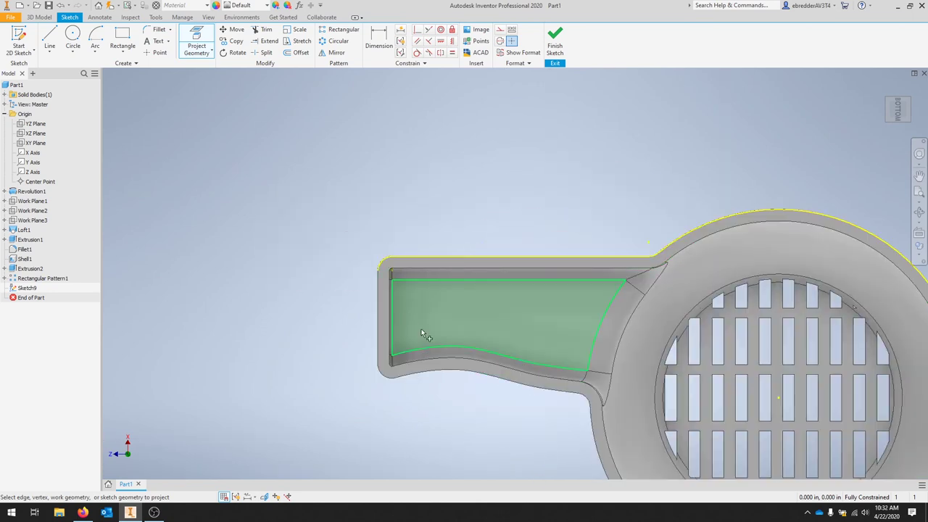
{"action": "scroll", "coordinate": [404, 312], "scroll_direction": "up", "scroll_amount": 4}
{"action": "scroll", "coordinate": [471, 366], "scroll_direction": "up", "scroll_amount": 3}
{"action": "scroll", "coordinate": [461, 356], "scroll_direction": "down", "scroll_amount": 6}
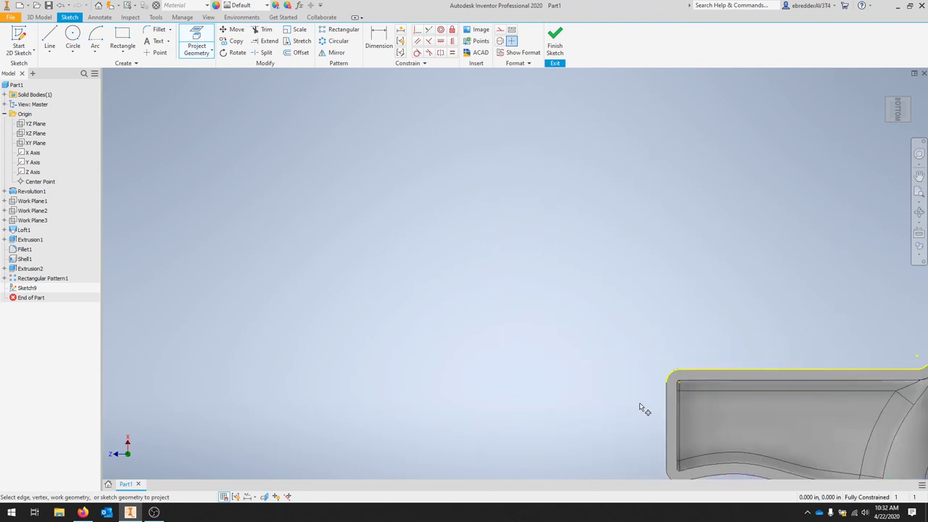
{"action": "left_click_drag", "start_coordinate": [682, 257], "coordinate": [664, 221]}
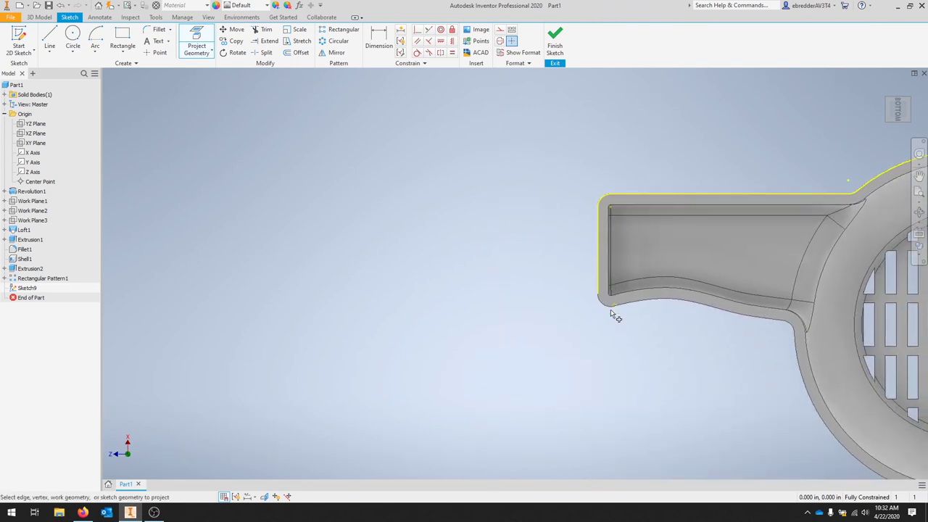
Project the handle's curved edge, the remaining dome arc, the fillets and the tube's other outer edge, and finish the rim sketch.
{"action": "left_click", "coordinate": [638, 304]}
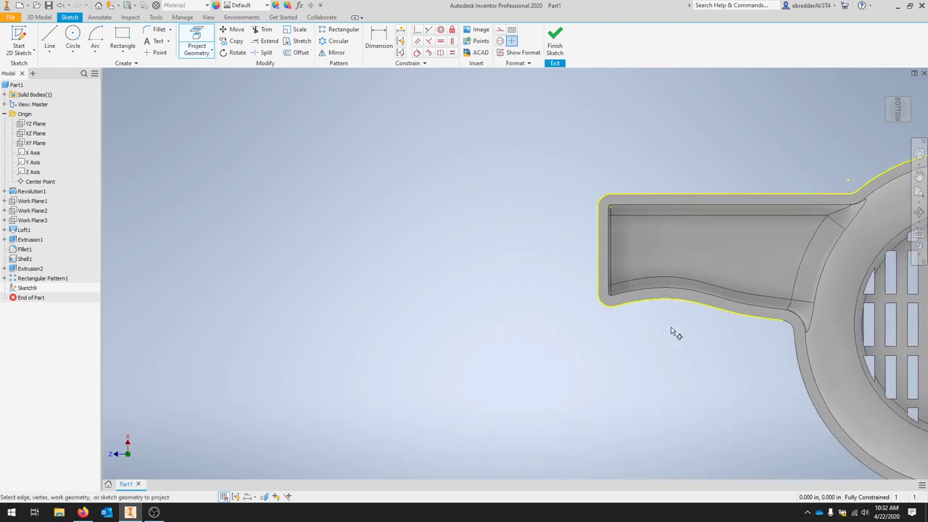
{"action": "left_click", "coordinate": [803, 377]}
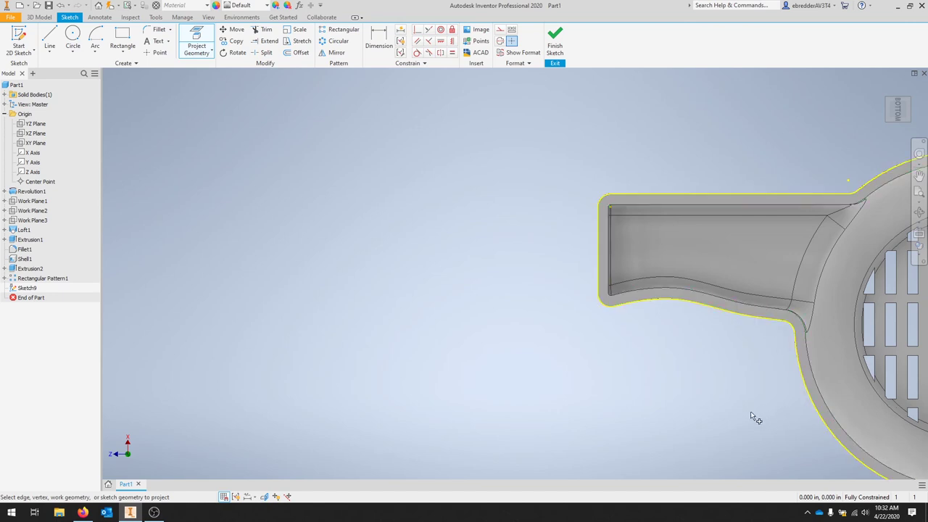
{"action": "scroll", "coordinate": [758, 419], "scroll_direction": "up", "scroll_amount": 10}
{"action": "scroll", "coordinate": [787, 428], "scroll_direction": "down", "scroll_amount": 10}
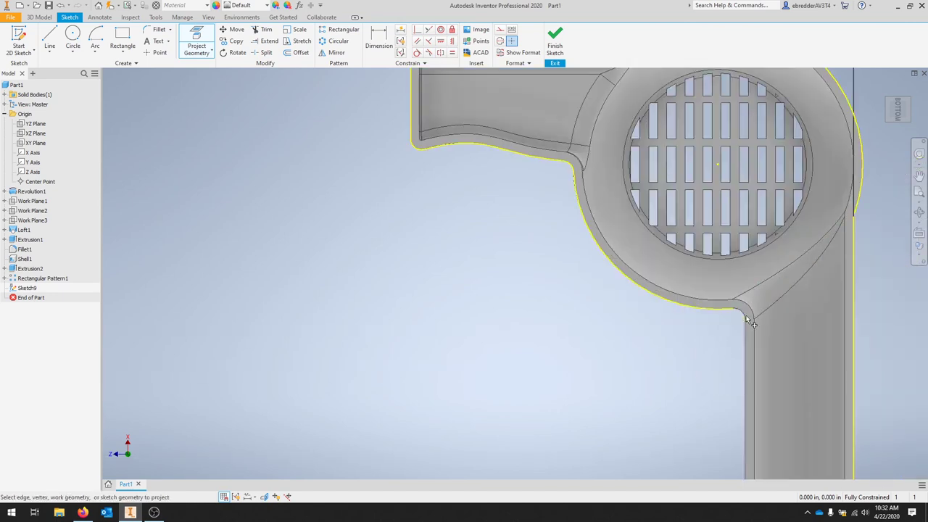
{"action": "left_click", "coordinate": [747, 321]}
{"action": "left_click", "coordinate": [745, 366]}
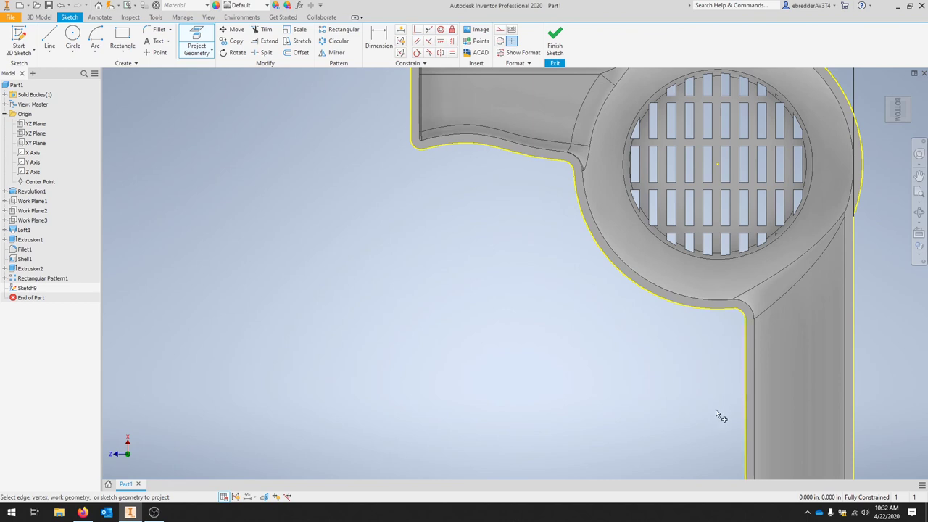
{"action": "scroll", "coordinate": [716, 408], "scroll_direction": "up", "scroll_amount": 5}
{"action": "scroll", "coordinate": [638, 347], "scroll_direction": "down", "scroll_amount": 3}
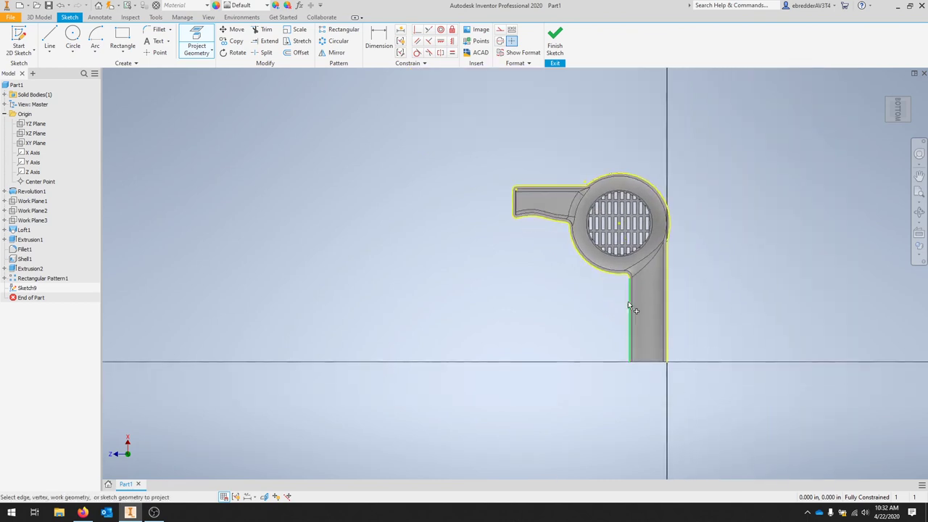
{"action": "scroll", "coordinate": [622, 289], "scroll_direction": "down", "scroll_amount": 6}
{"action": "scroll", "coordinate": [621, 285], "scroll_direction": "up", "scroll_amount": 3}
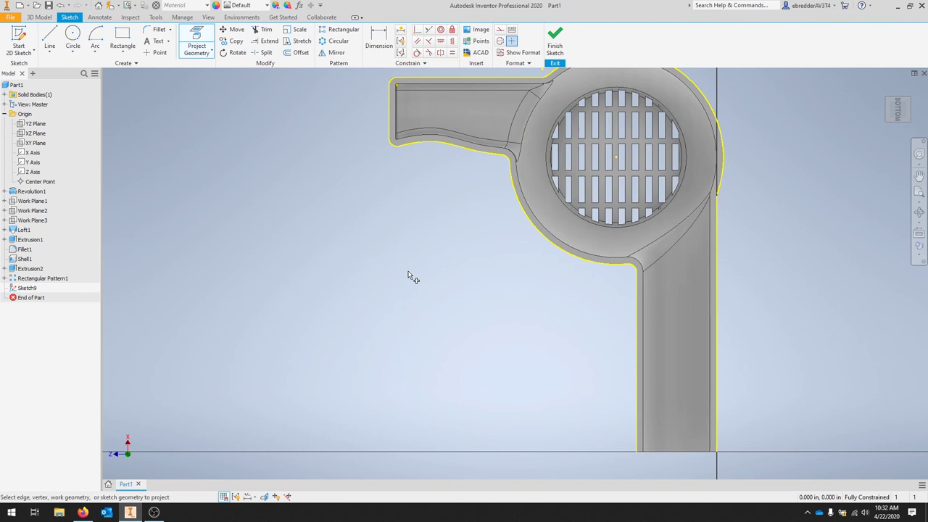
{"action": "left_click", "coordinate": [558, 42]}
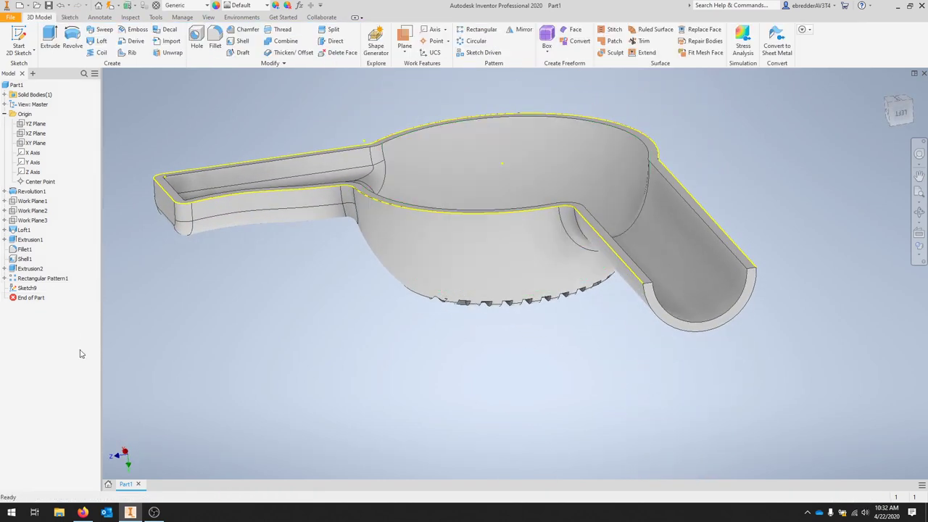
Start a sketch on the tube's semicircular end face and draw a small rectangle just outside the dome's outline near the tube opening.
{"action": "left_click", "coordinate": [21, 40]}
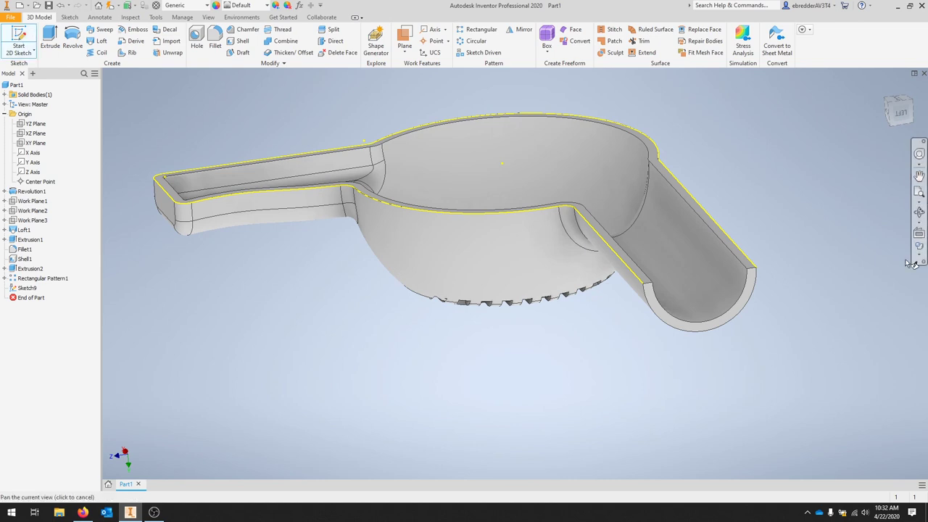
{"action": "left_click", "coordinate": [753, 285]}
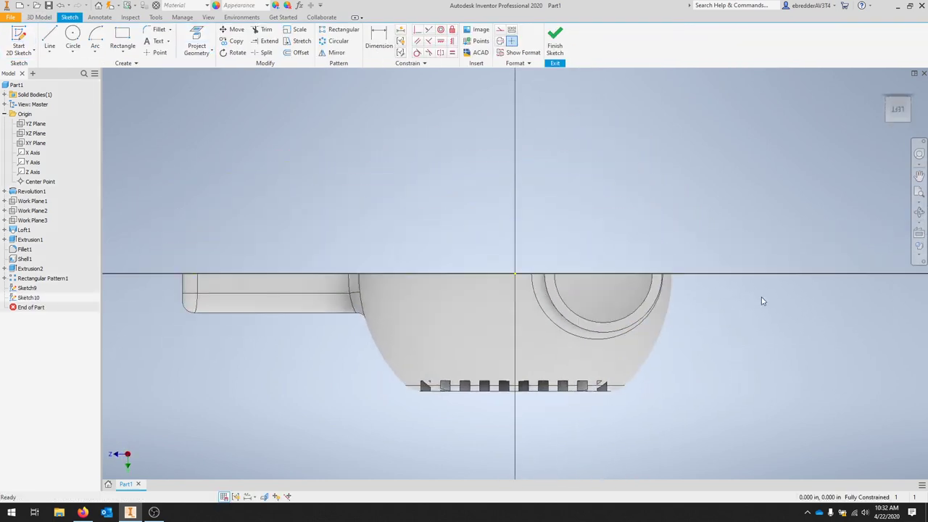
{"action": "left_click", "coordinate": [910, 90]}
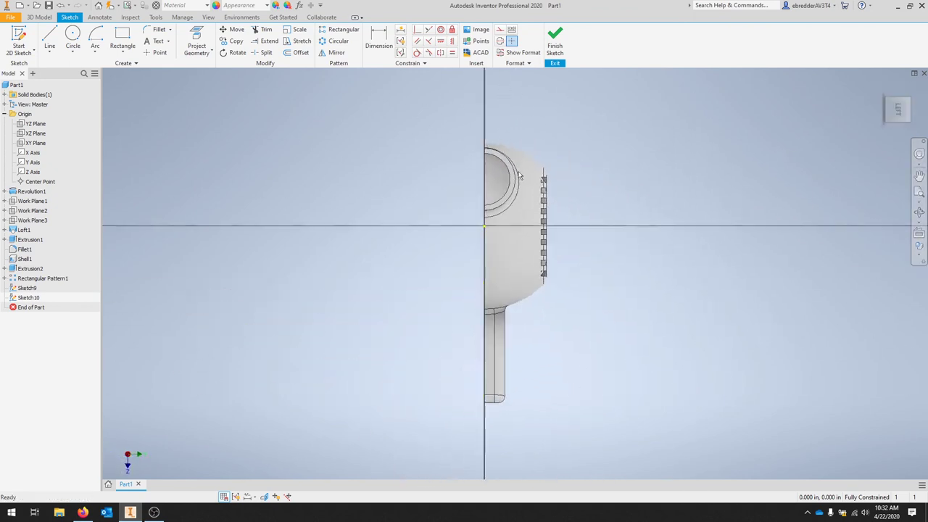
{"action": "scroll", "coordinate": [475, 173], "scroll_direction": "up", "scroll_amount": 3}
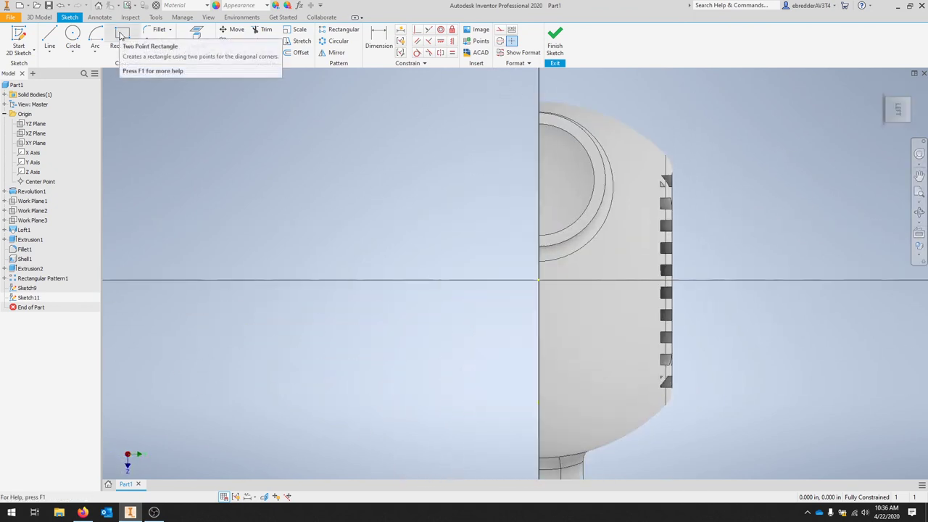
{"action": "left_click", "coordinate": [121, 35]}
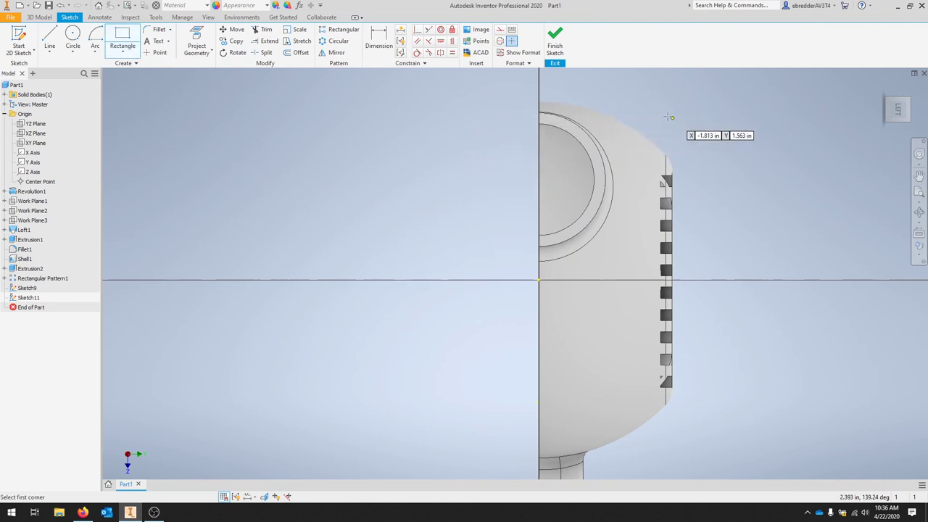
{"action": "left_click", "coordinate": [611, 91]}
{"action": "left_click", "coordinate": [644, 101]}
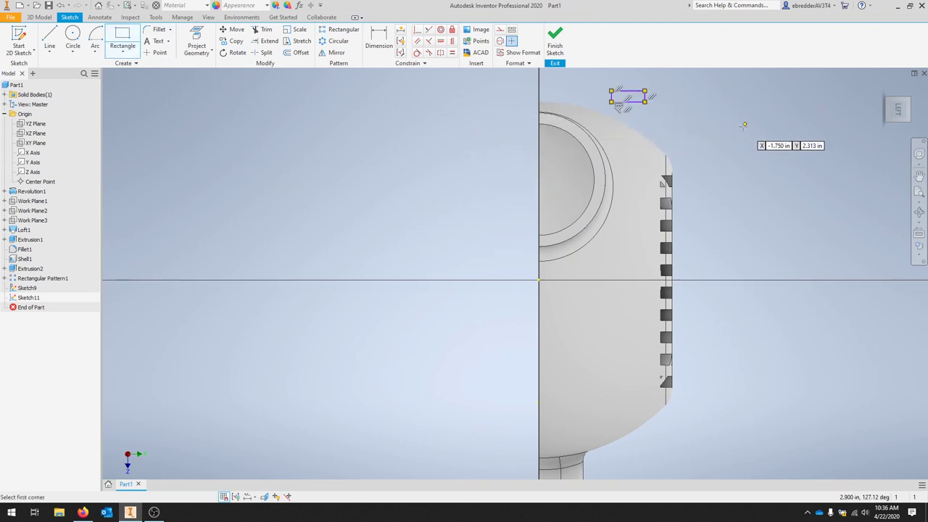
Dimension the small rectangle with a height of 0.0625 in and a width of 0.125 in.
{"action": "key", "text": "d"}
{"action": "left_click", "coordinate": [644, 98]}
{"action": "left_click", "coordinate": [664, 100]}
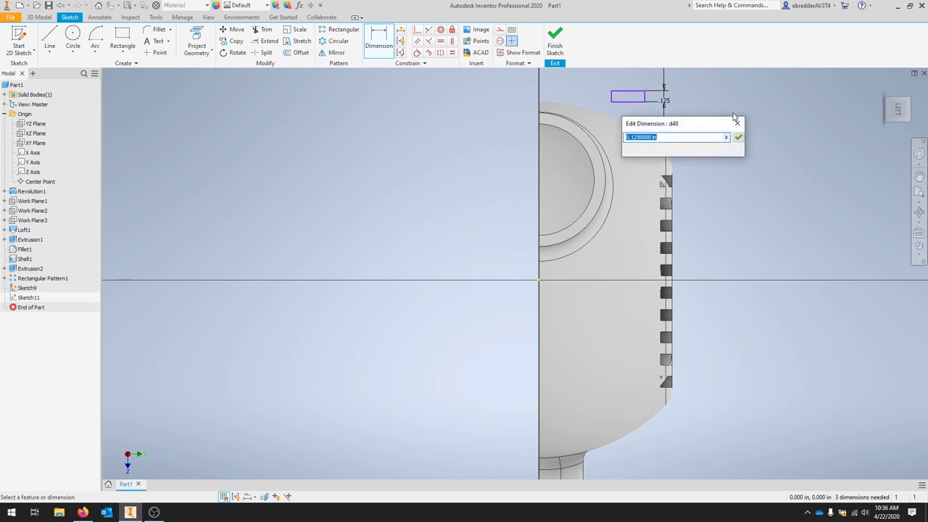
{"action": "type", "text": ".0625"}
{"action": "left_click", "coordinate": [738, 138]}
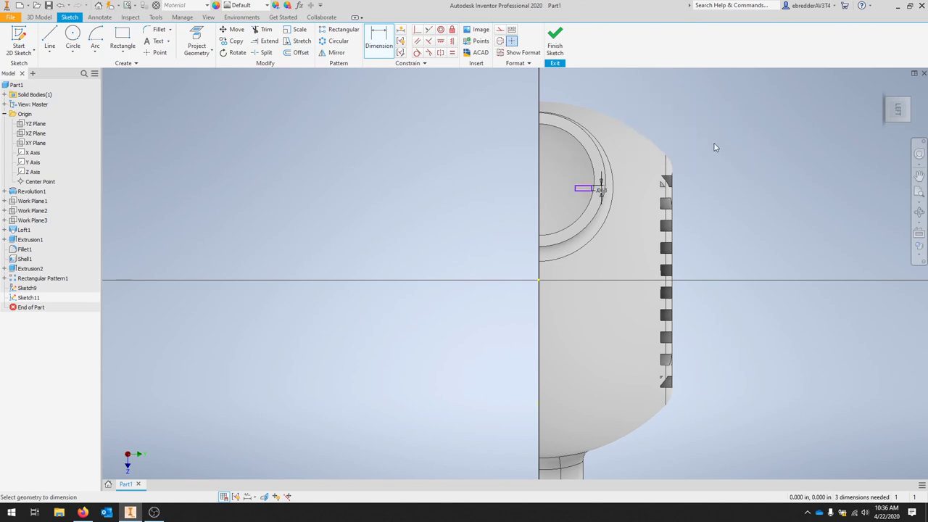
{"action": "left_click", "coordinate": [584, 193]}
{"action": "left_click", "coordinate": [584, 197]}
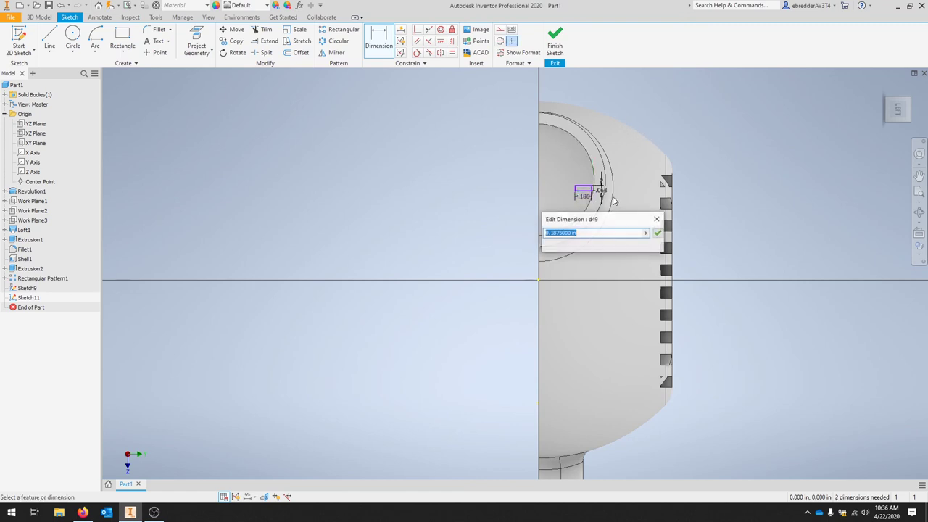
{"action": "type", "text": ".125"}
{"action": "key", "text": "Return"}
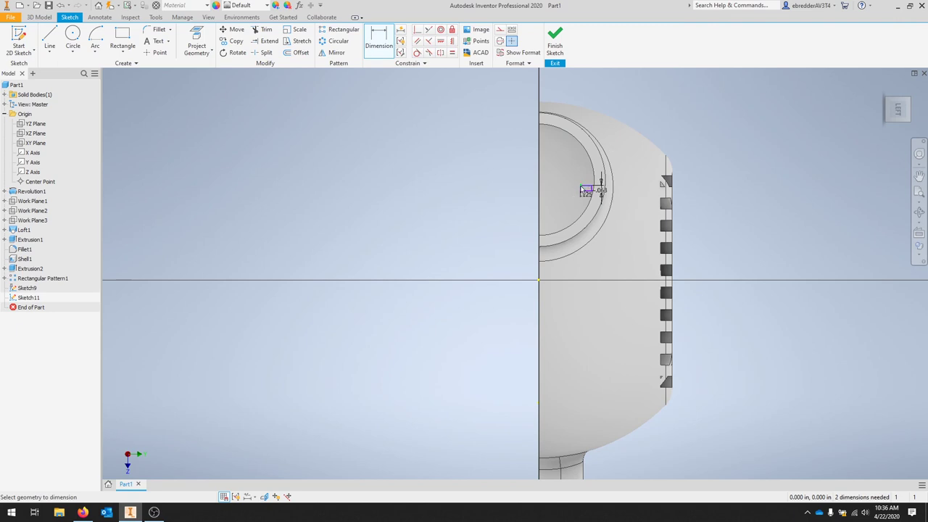
Set the distance between the rectangle's nearer short side and the projected straight edge of the tube's end to 0.
{"action": "scroll", "coordinate": [581, 188], "scroll_direction": "down", "scroll_amount": 3}
{"action": "scroll", "coordinate": [512, 121], "scroll_direction": "up", "scroll_amount": 2}
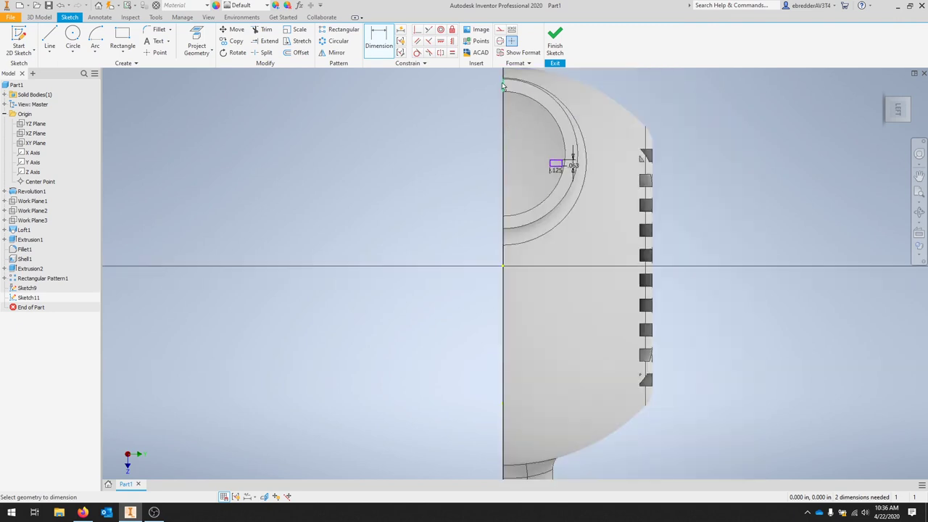
{"action": "scroll", "coordinate": [540, 156], "scroll_direction": "up", "scroll_amount": 2}
{"action": "scroll", "coordinate": [519, 198], "scroll_direction": "down", "scroll_amount": 5}
{"action": "scroll", "coordinate": [519, 199], "scroll_direction": "down", "scroll_amount": 2}
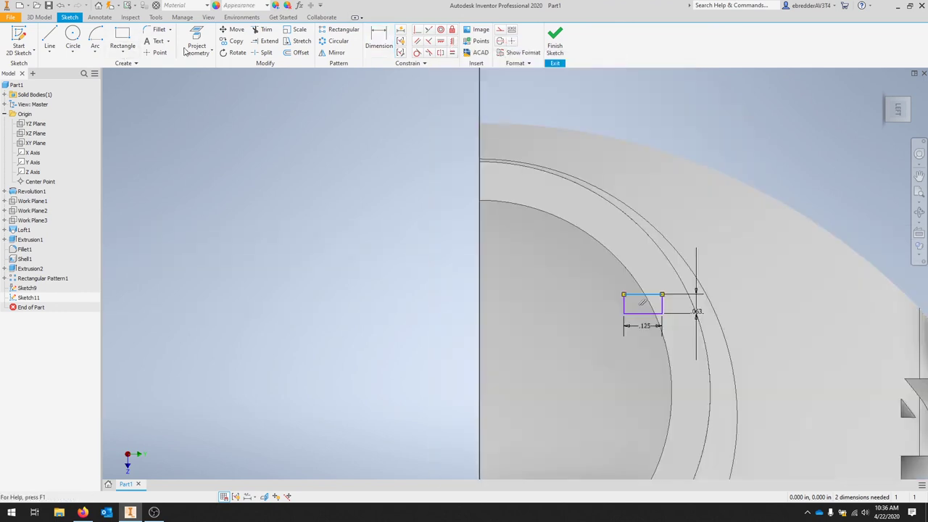
{"action": "left_click", "coordinate": [388, 43]}
{"action": "left_click", "coordinate": [388, 44]}
{"action": "left_click", "coordinate": [627, 308]}
{"action": "left_click", "coordinate": [482, 307]}
{"action": "left_click", "coordinate": [554, 295]}
{"action": "type", "text": "0"}
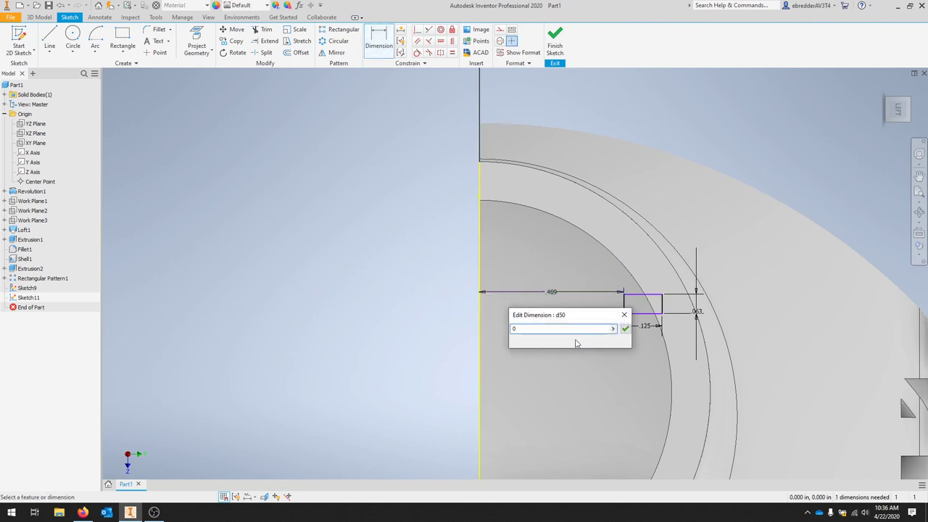
{"action": "key", "text": "Return"}
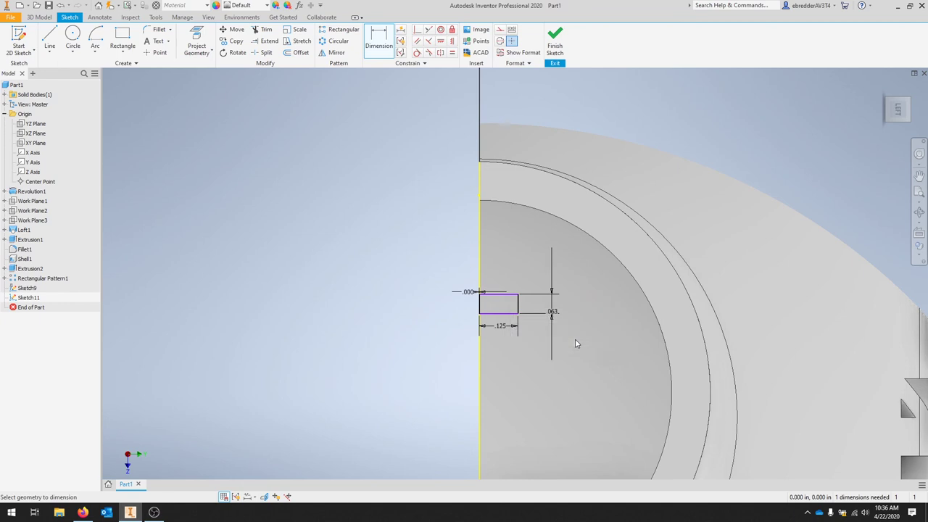
Set the vertical distance from the rectangle's upper side to the outer endpoint of the tube's end edge to 0, and finish the sketch.
{"action": "left_click", "coordinate": [499, 298]}
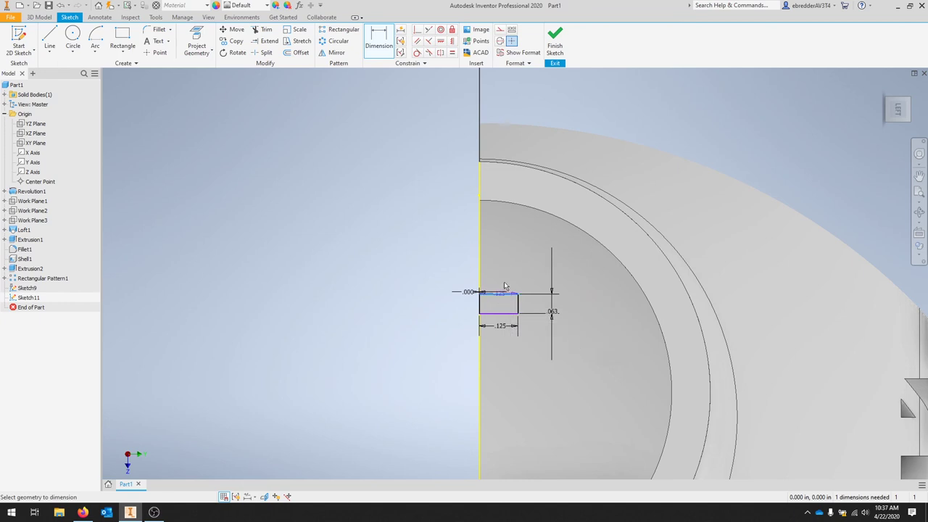
{"action": "left_click", "coordinate": [479, 166]}
{"action": "left_click", "coordinate": [426, 217]}
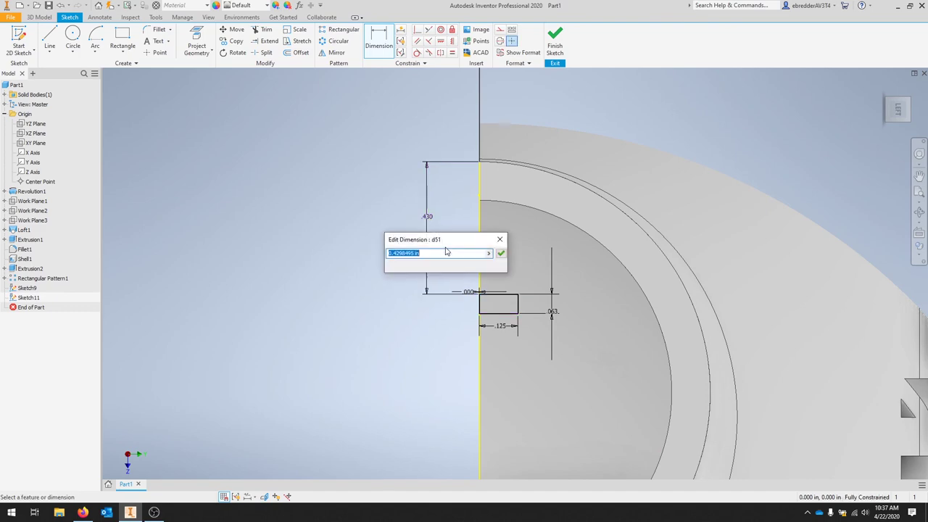
{"action": "type", "text": "0"}
{"action": "left_click", "coordinate": [501, 253]}
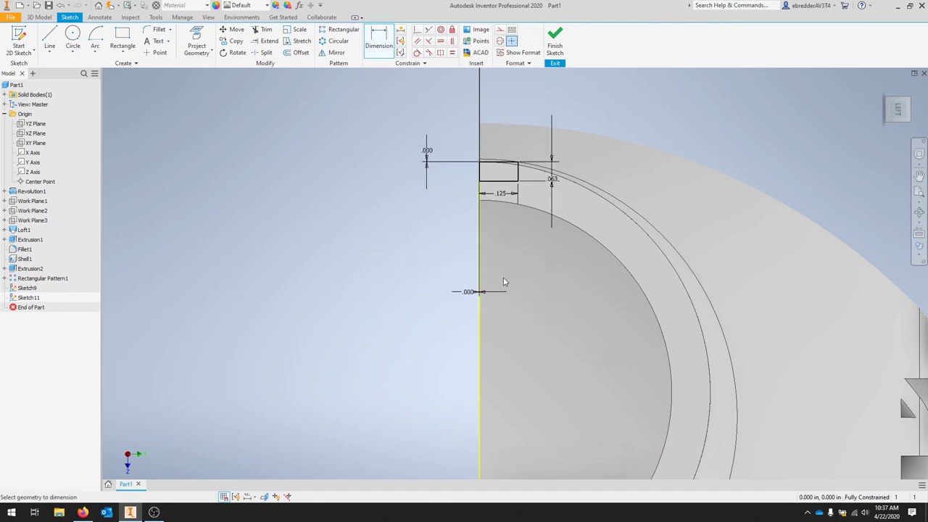
{"action": "left_click", "coordinate": [555, 40]}
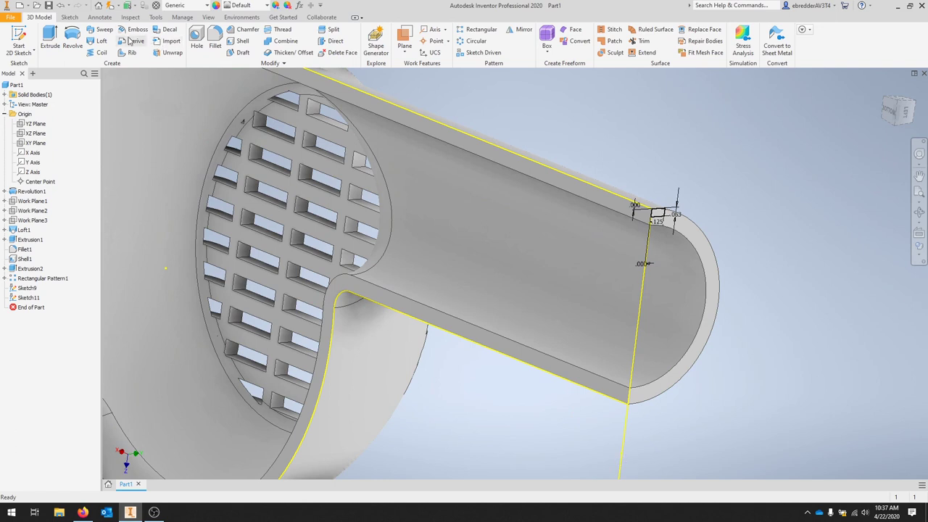
Sweep the small rectangle as a cut along the projected outer rim path around the tube, dome and handle.
{"action": "left_click", "coordinate": [100, 30]}
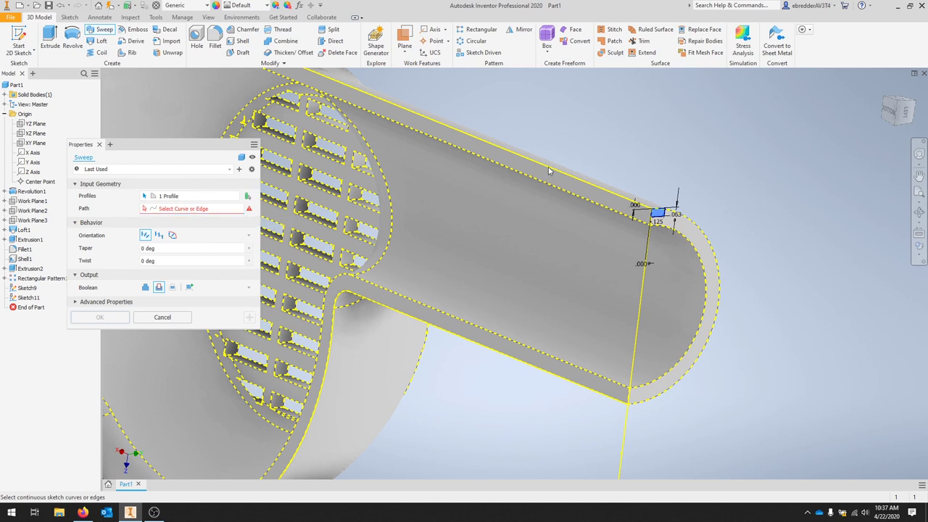
{"action": "scroll", "coordinate": [555, 167], "scroll_direction": "down", "scroll_amount": 3}
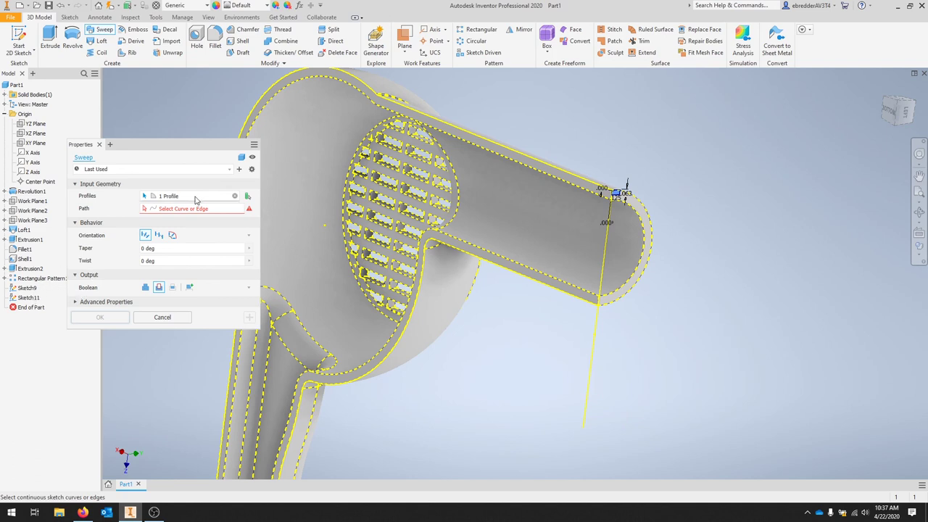
{"action": "left_click", "coordinate": [286, 81]}
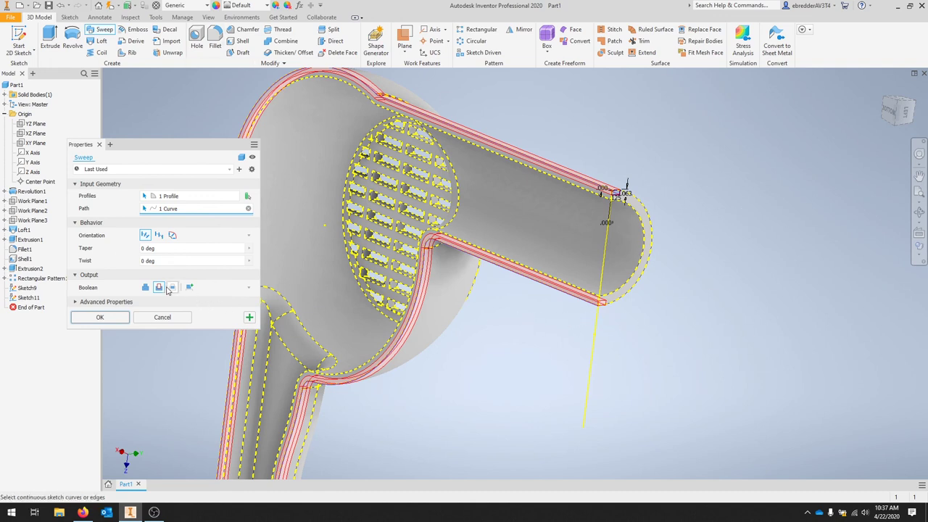
{"action": "left_click", "coordinate": [121, 317]}
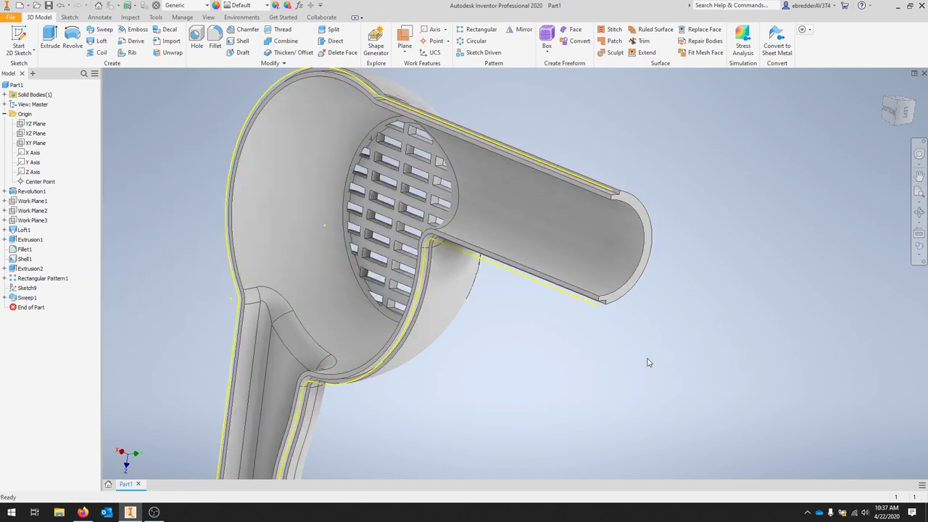
Hide the rim path sketch and inspect the stepped lip around the part's rim.
{"action": "right_click", "coordinate": [29, 288]}
{"action": "left_click", "coordinate": [53, 400]}
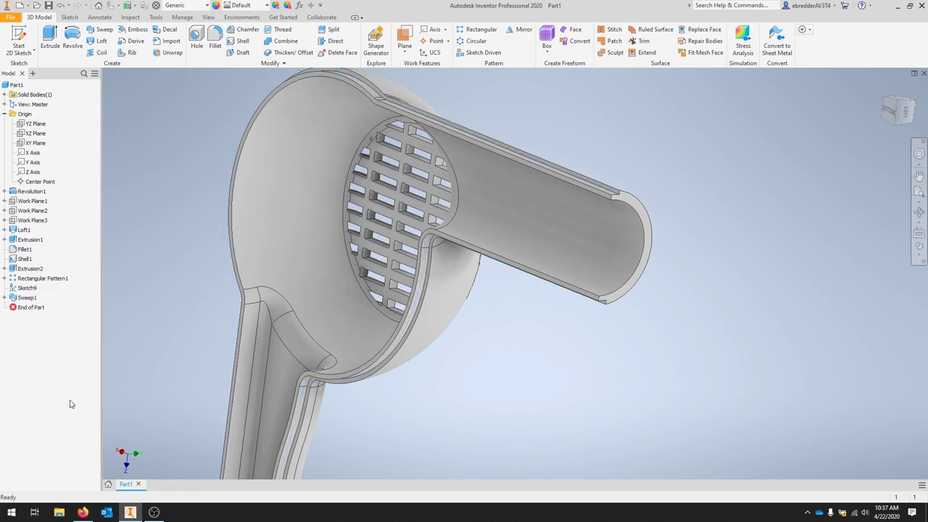
{"action": "middle_click_drag", "start_coordinate": [720, 221], "coordinate": [590, 261], "text": "shift"}
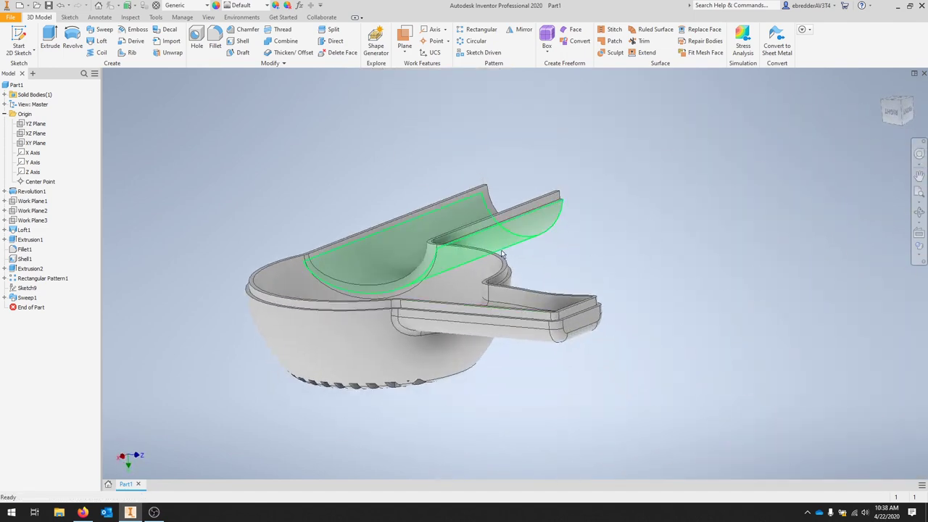